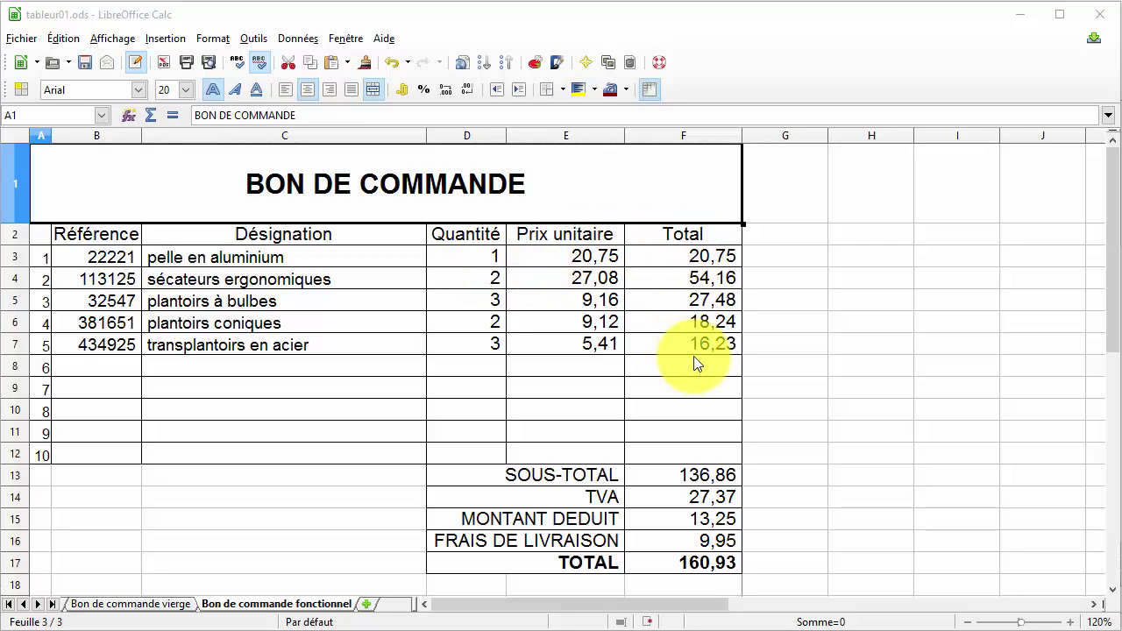
Step: Inspect the formulas behind the TVA, FRAIS DE LIVRAISON and SOUS-TOTAL amounts in the order form
click(697, 496)
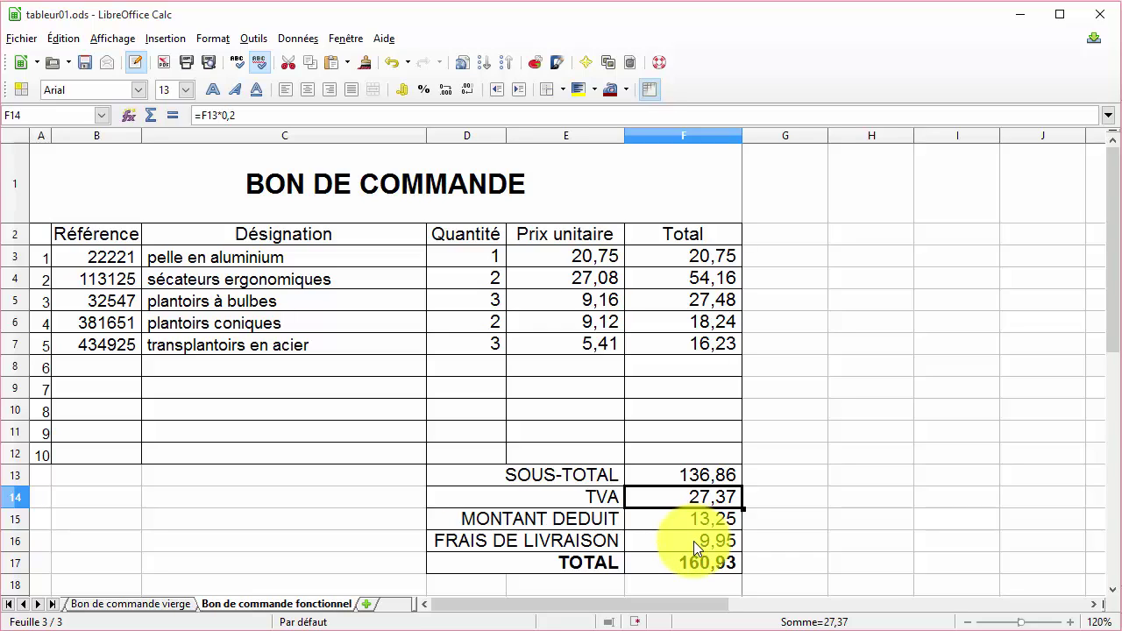
click(693, 540)
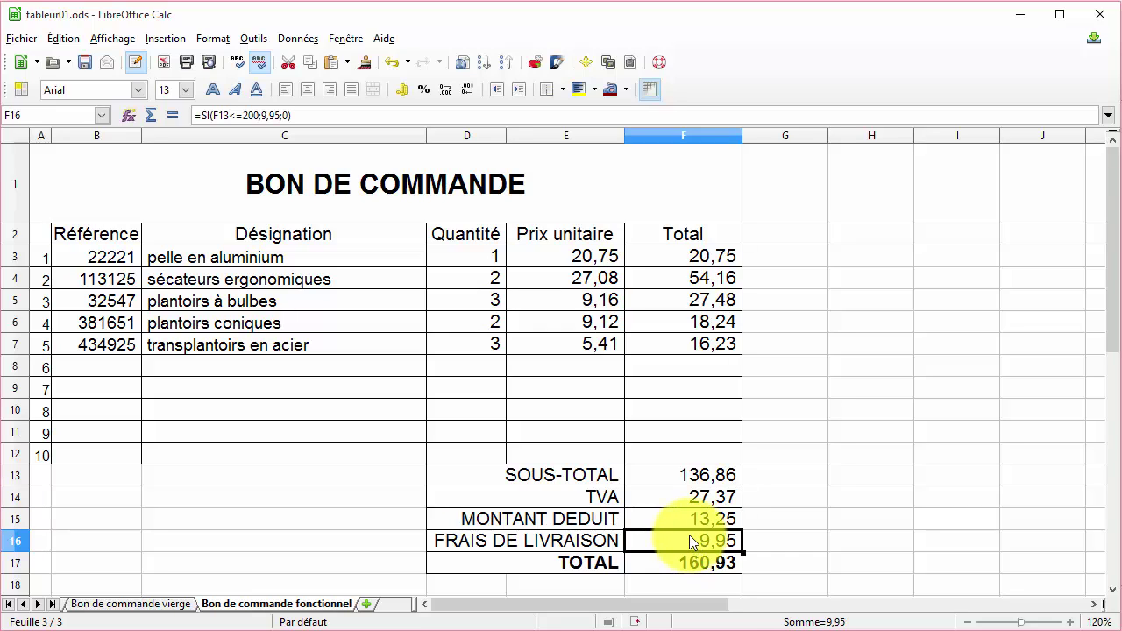
click(693, 478)
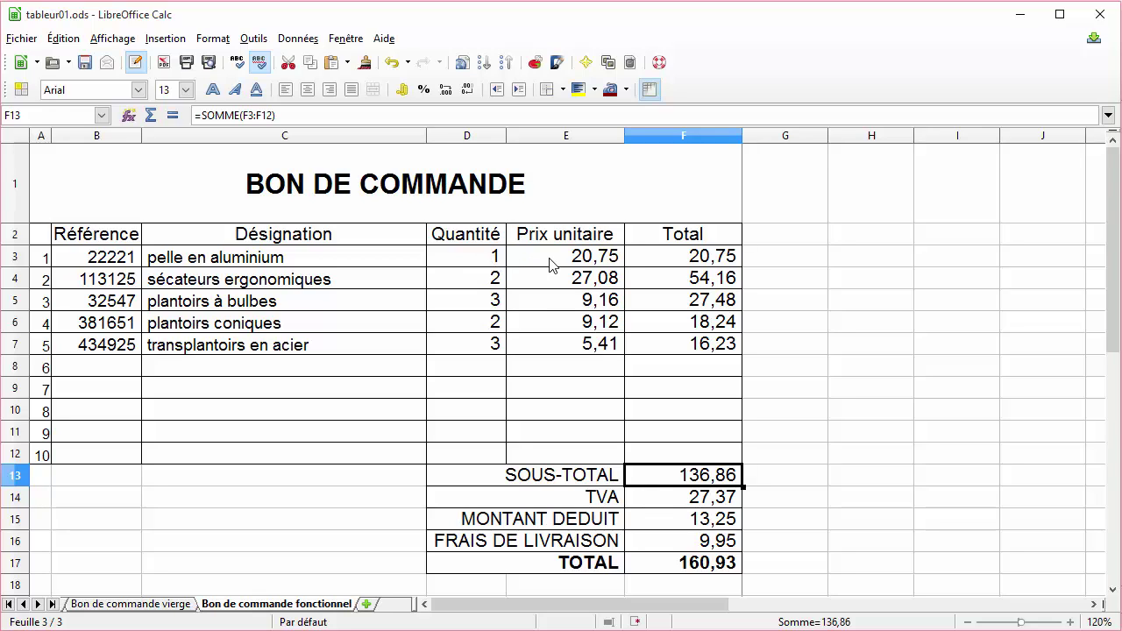
Step: Set the quantity of the pelle en aluminium line to 3
click(489, 258)
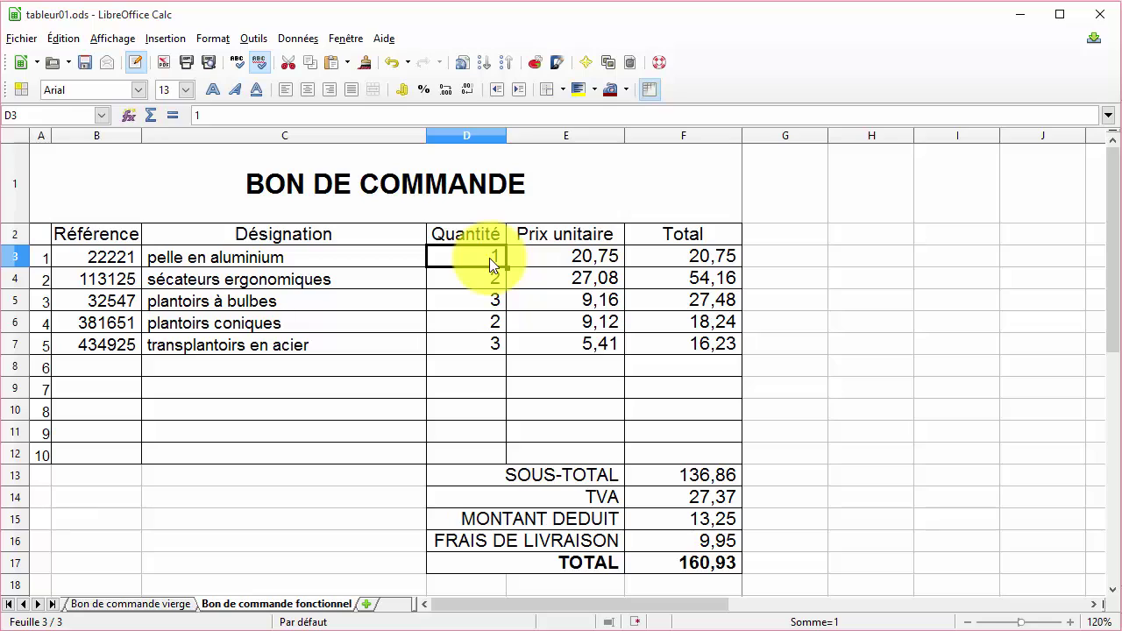
text(3)
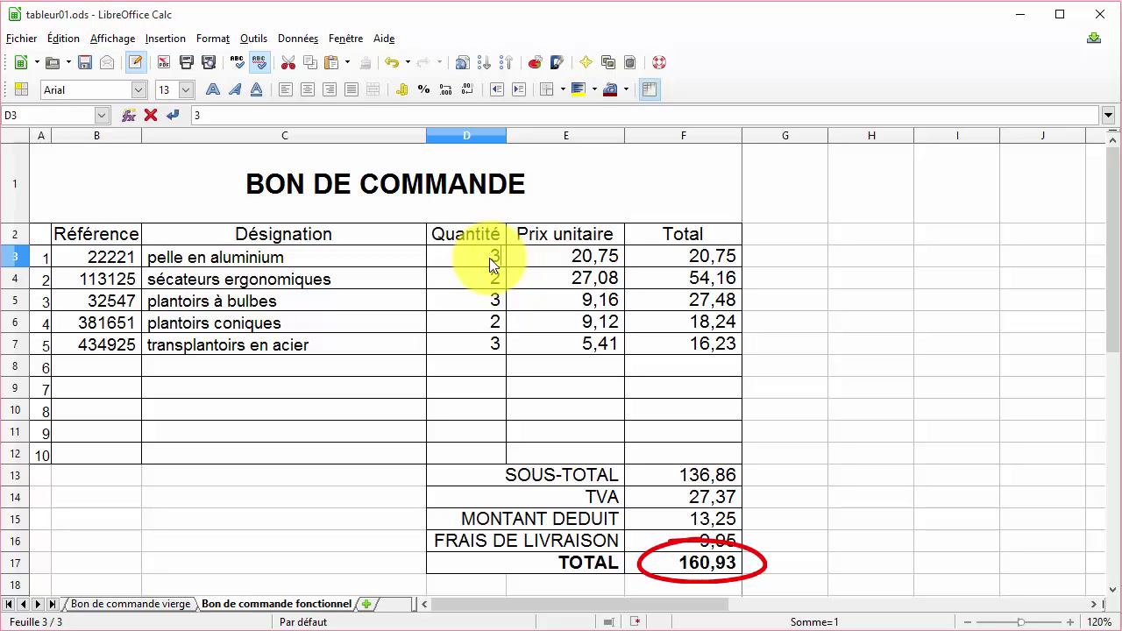
key(Return)
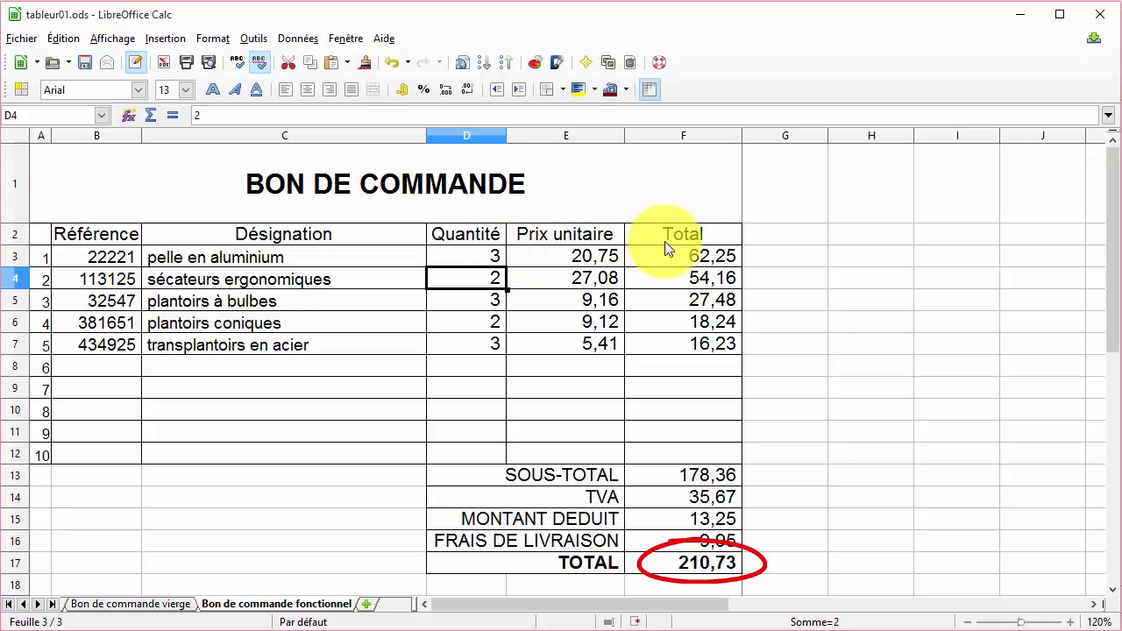
Step: Inspect the formulas behind the pelle en aluminium line total, the SOUS-TOTAL and the final TOTAL
click(694, 256)
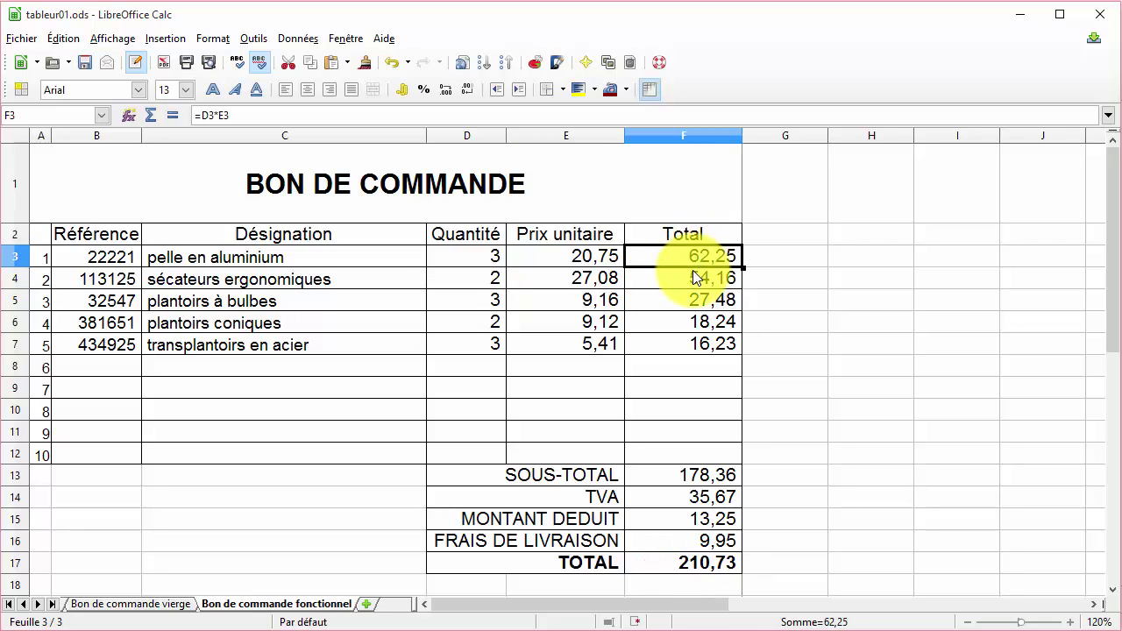
click(679, 477)
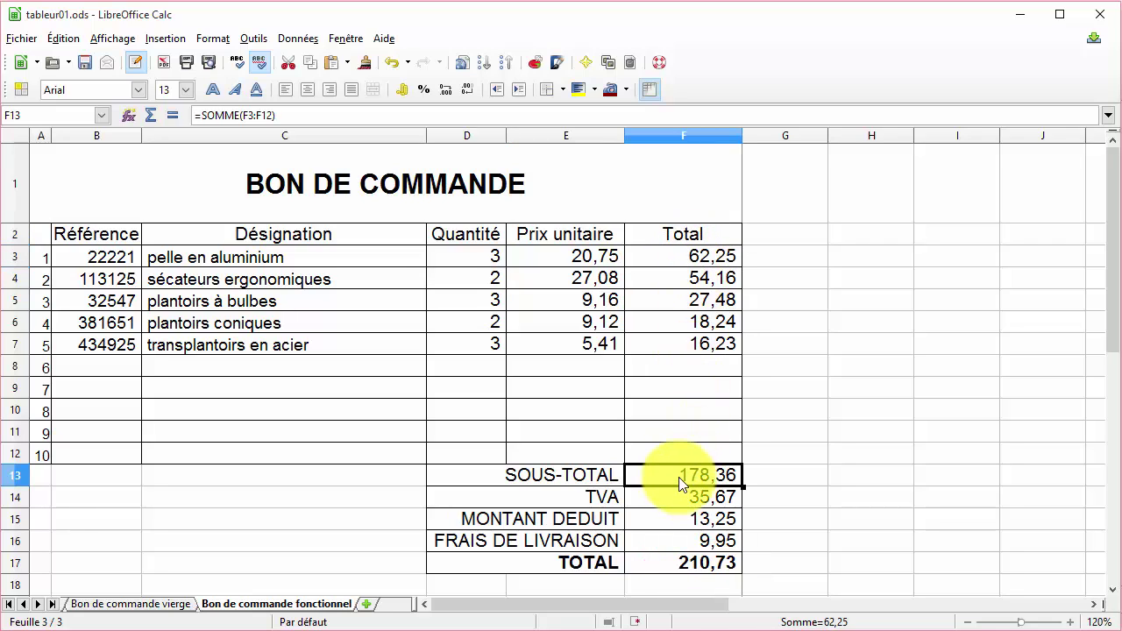
click(675, 561)
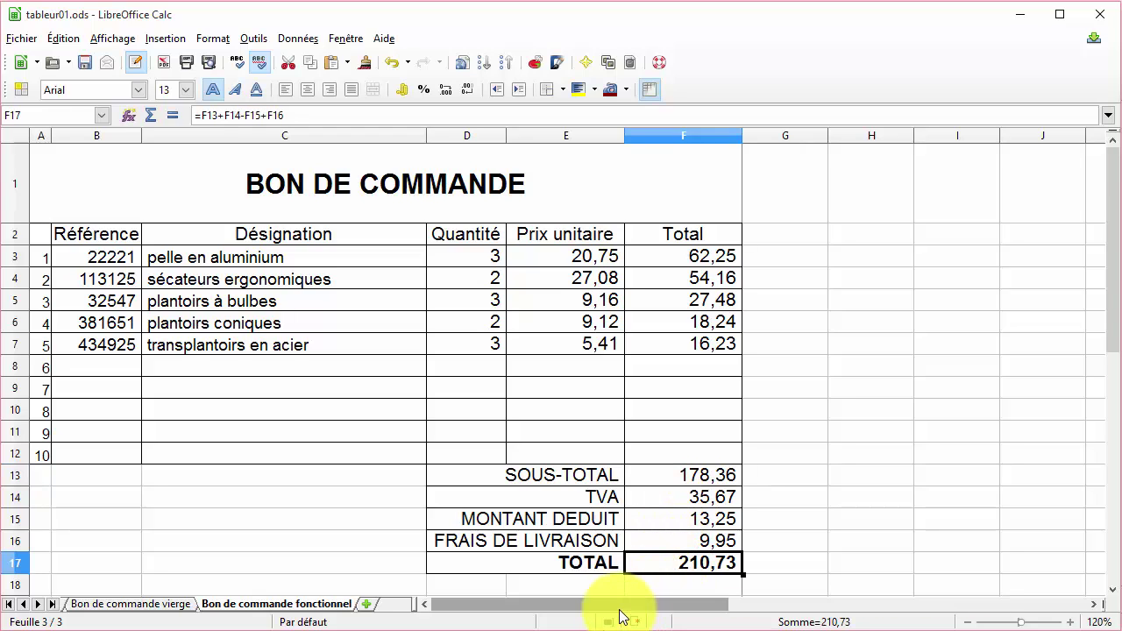
Step: Set the pelle en aluminium quantity back to 1 and its unit price to 22
click(488, 255)
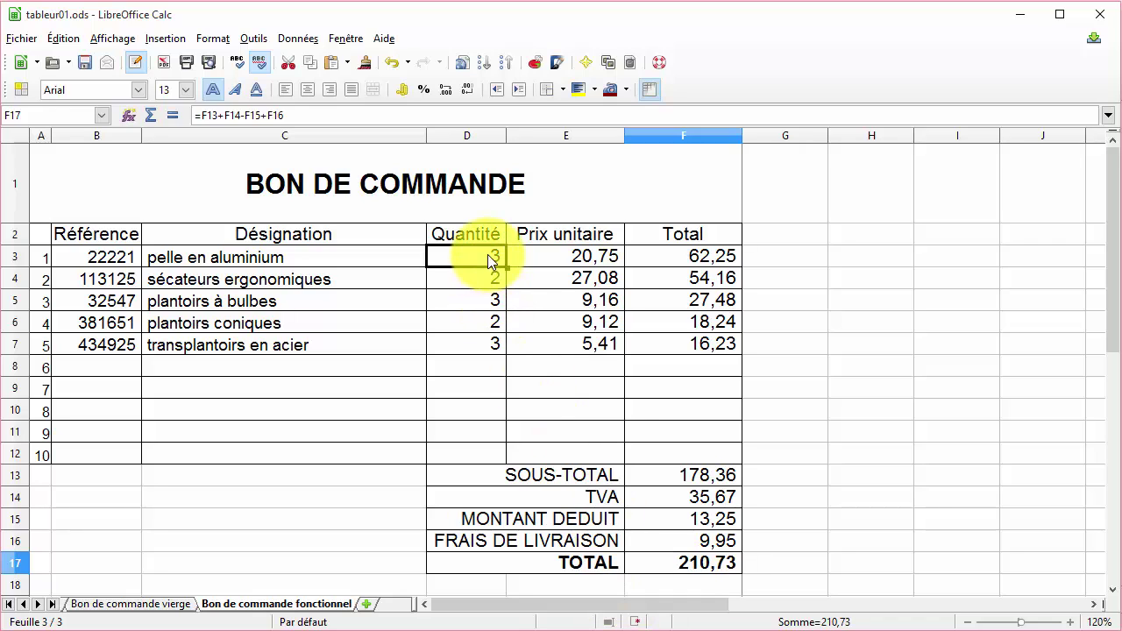
text(1)
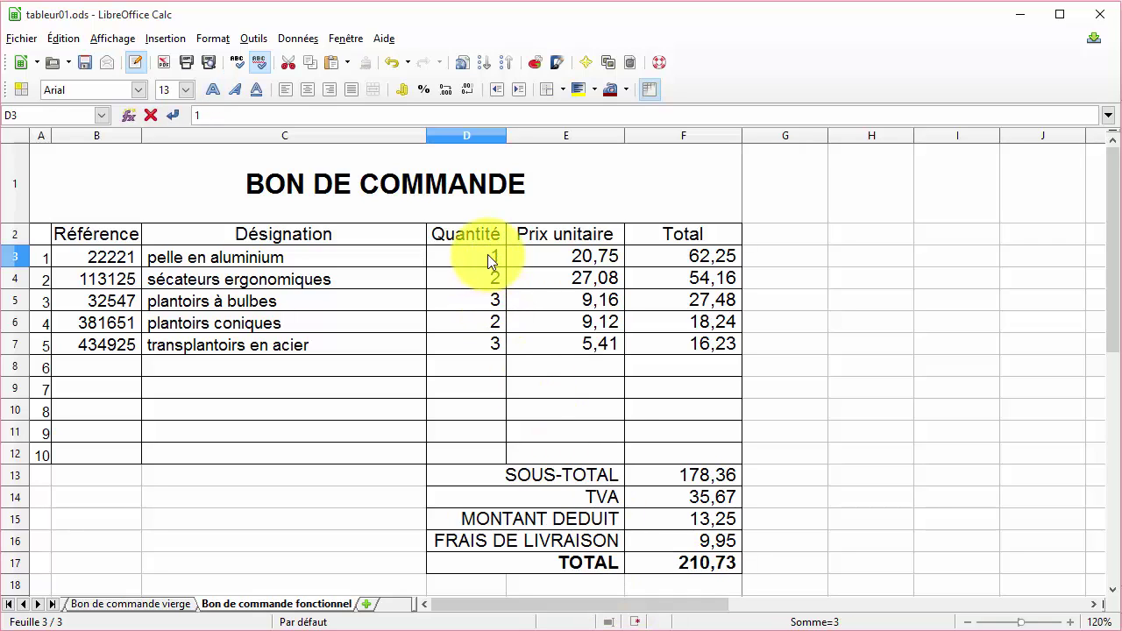
click(528, 254)
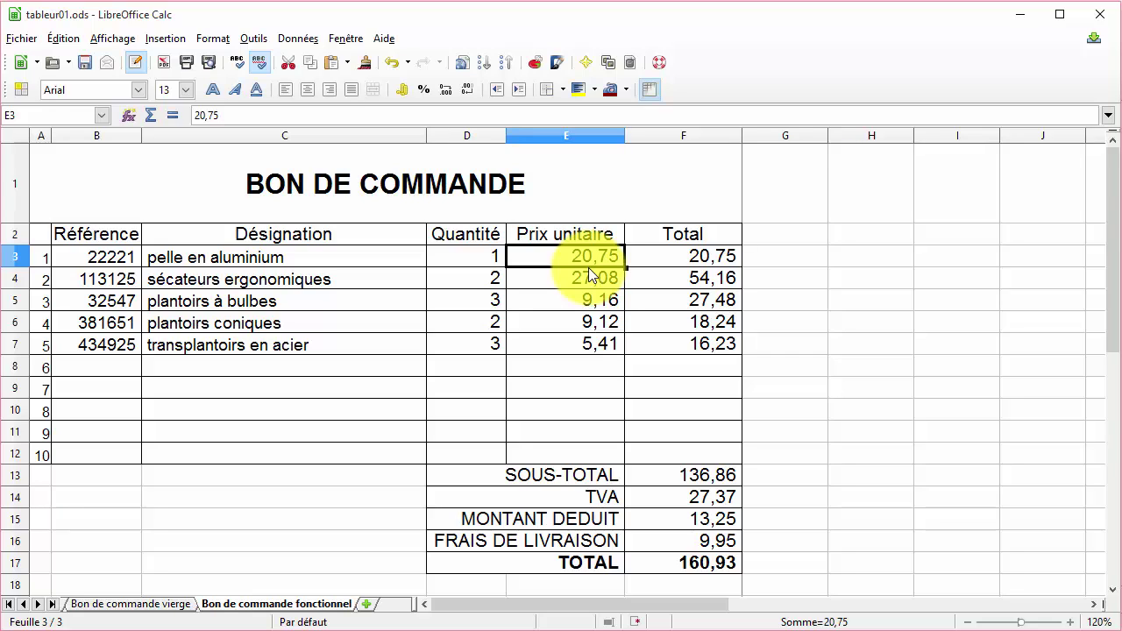
text(2)
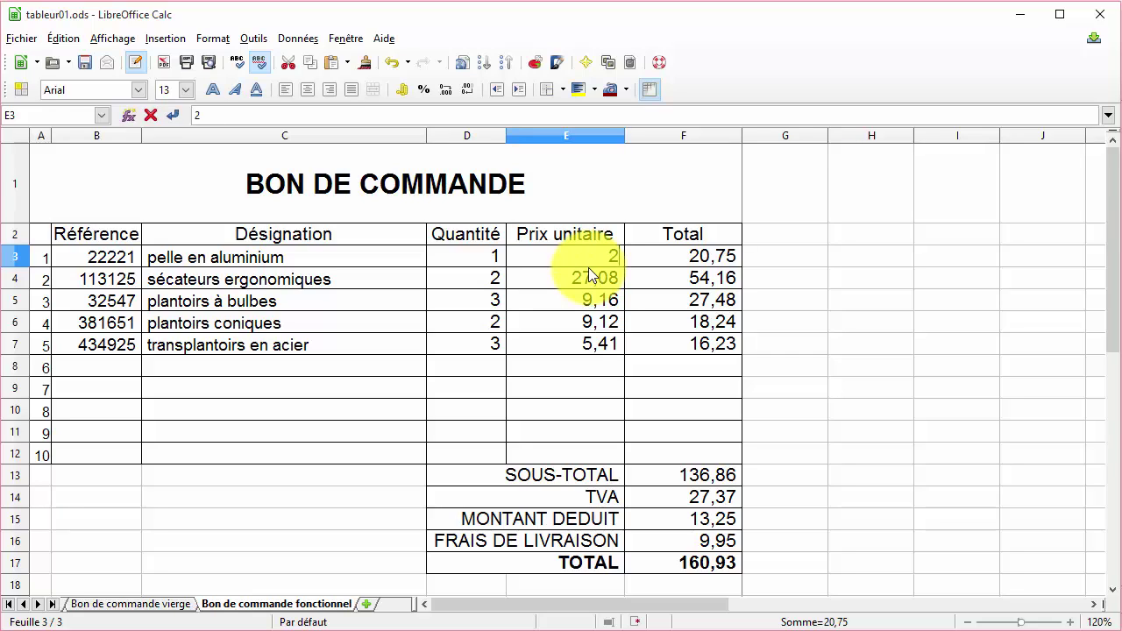
text(2)
key(Return)
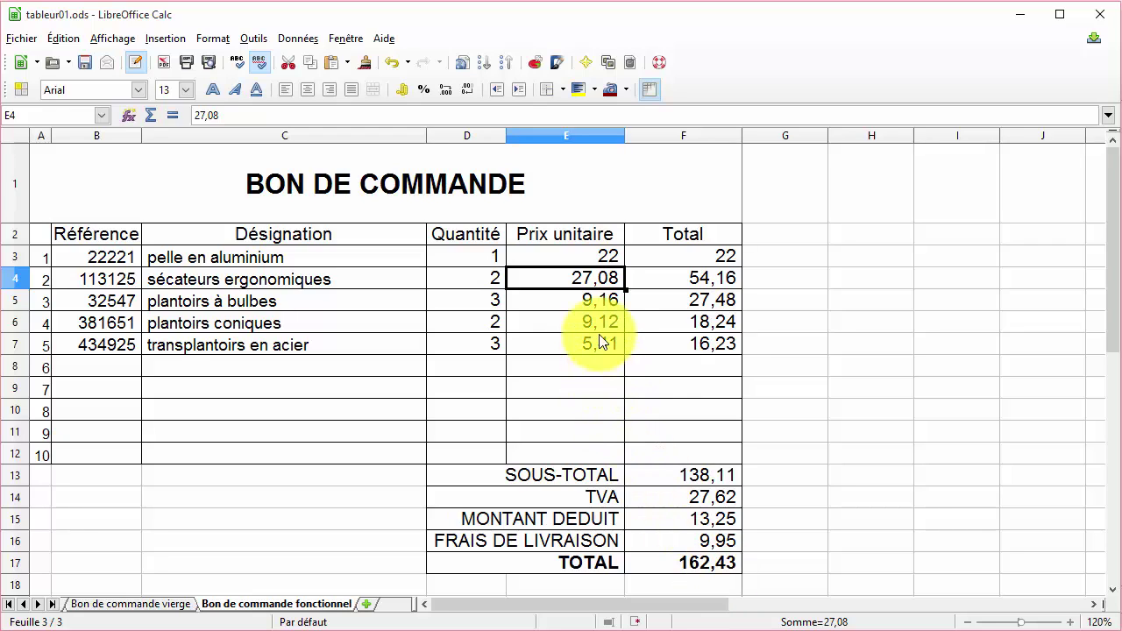
Step: Restore the unit price of the pelle en aluminium line to 20,75
click(596, 261)
text(20,)
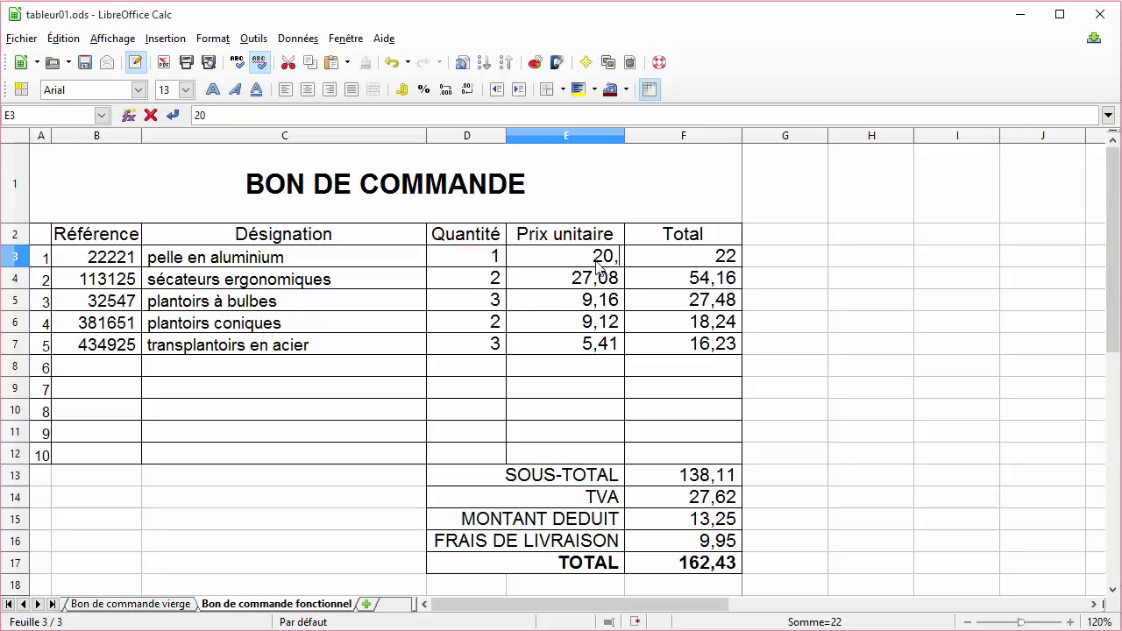
text(75)
key(Return)
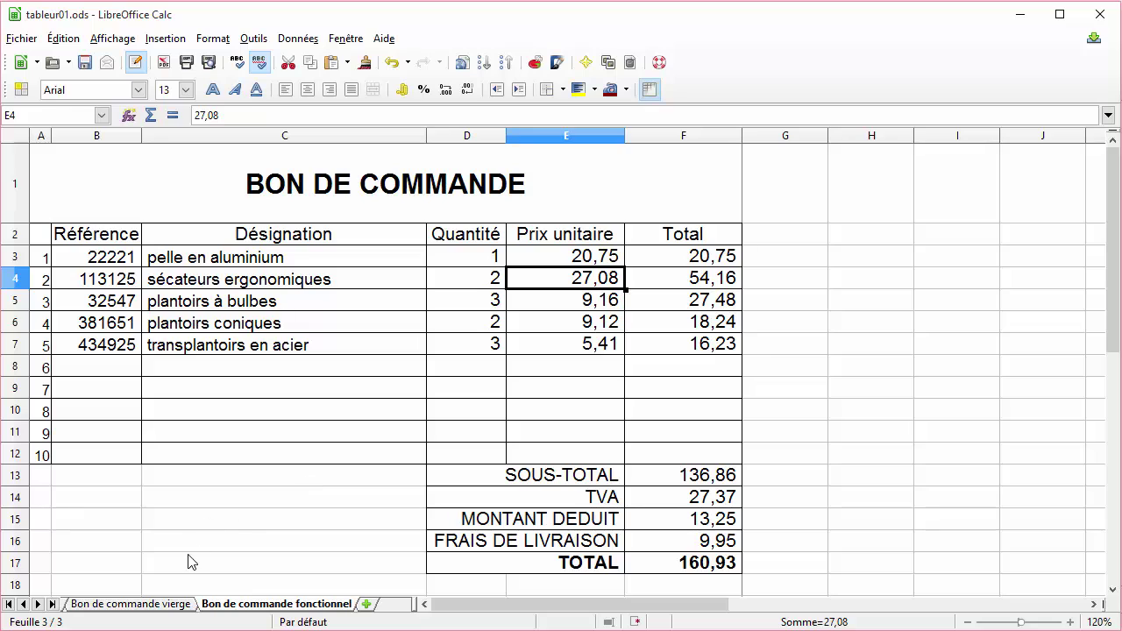
Step: Show the Bon de commande vierge sheet and select its line numbers 1 to 10 in A3:A12
click(163, 603)
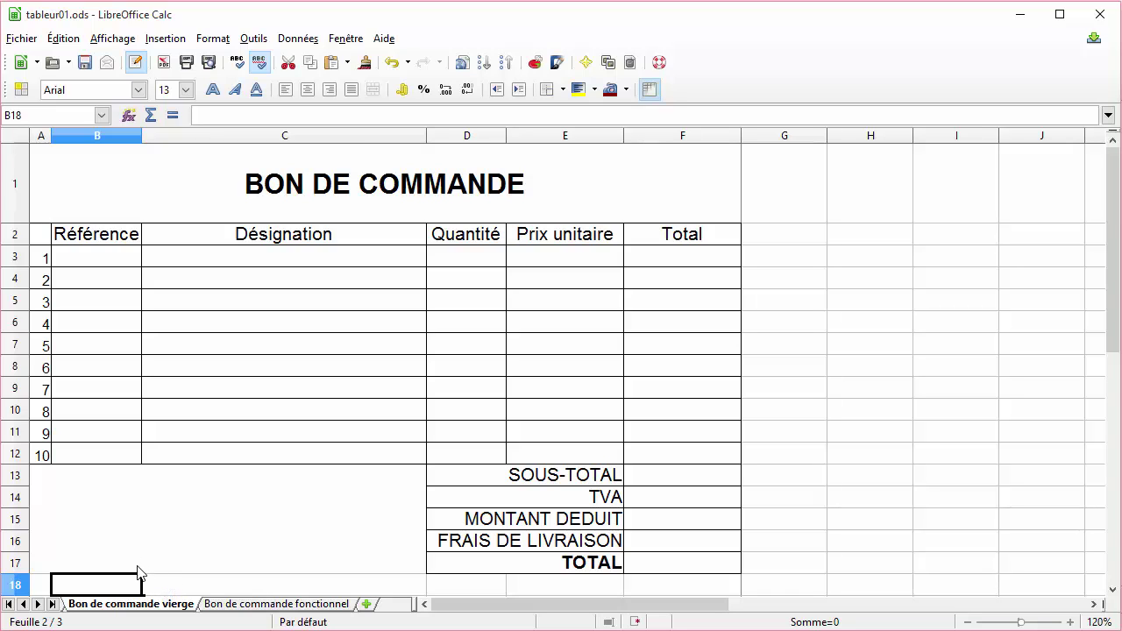
drag(40, 256, 33, 447)
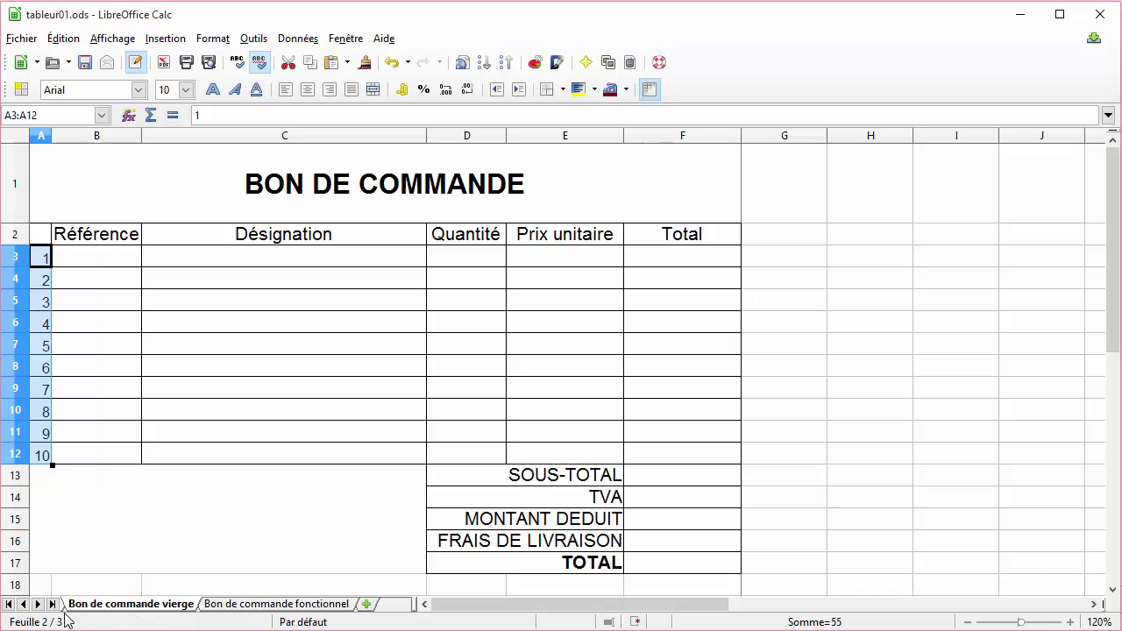
Step: On the Feuille3 sheet, enter the headings Référence, Désignation and Quantité in cells A1 to C1
click(8, 604)
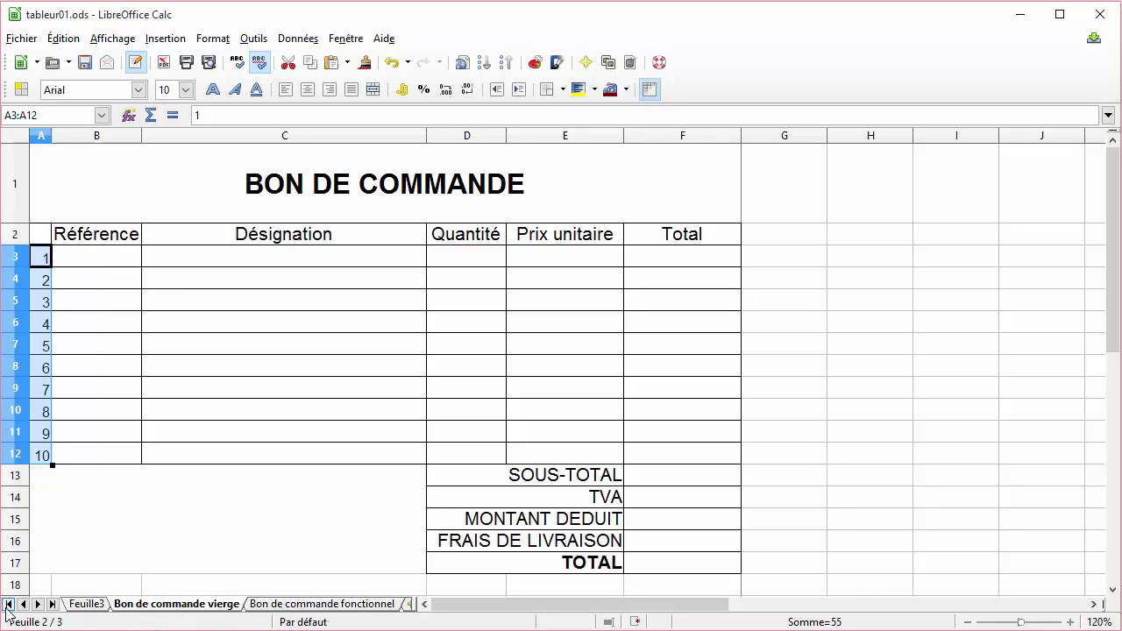
click(87, 604)
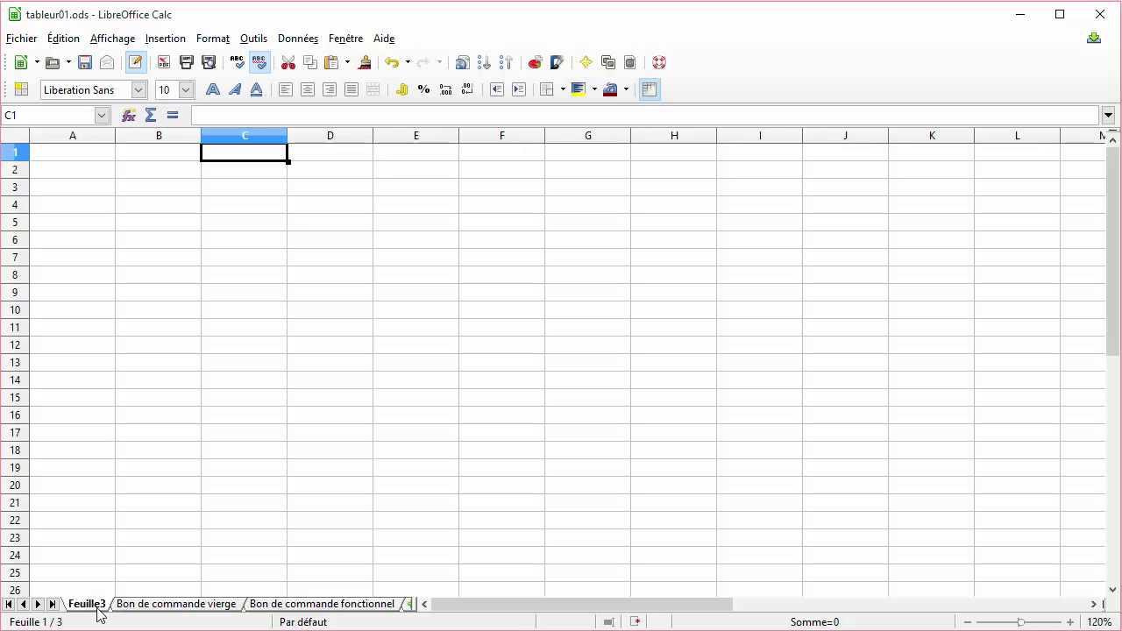
click(104, 158)
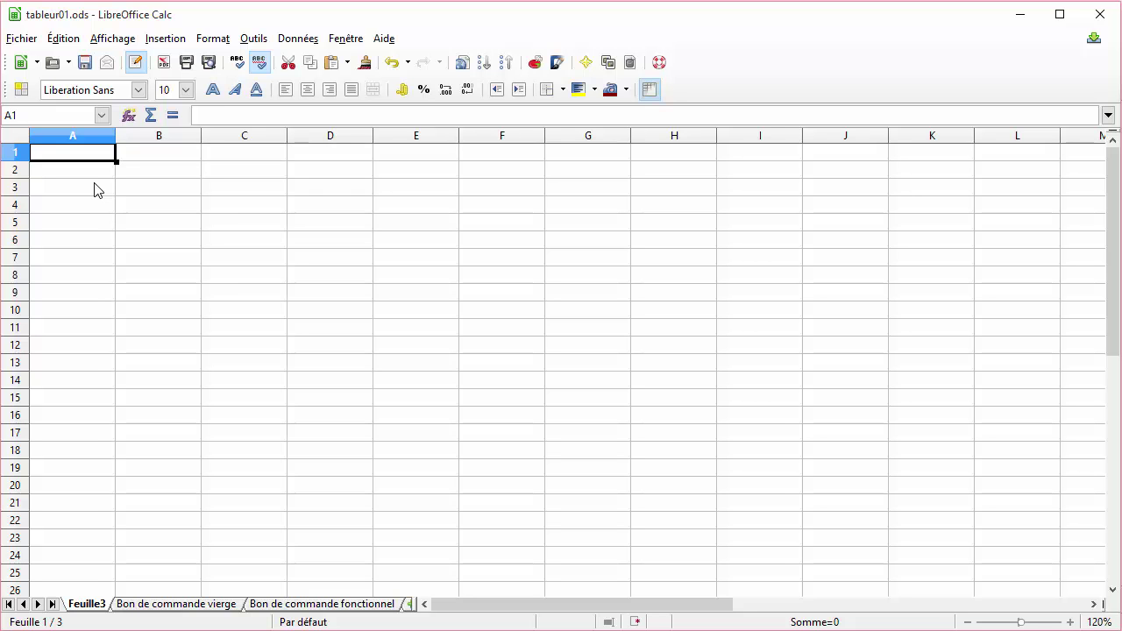
text(Référence)
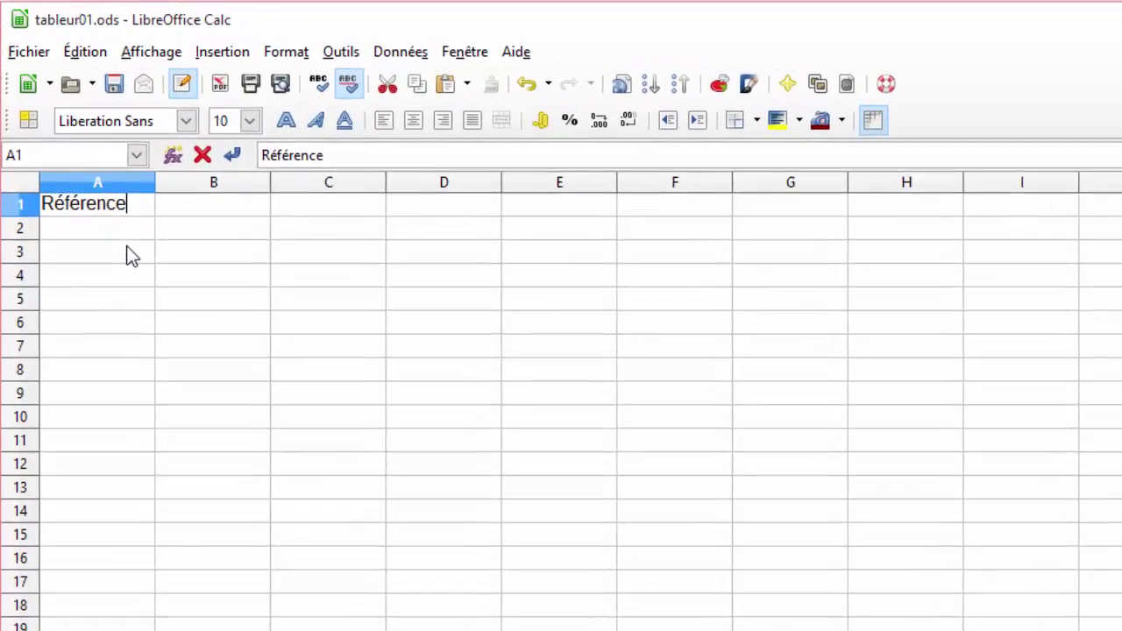
key(Tab)
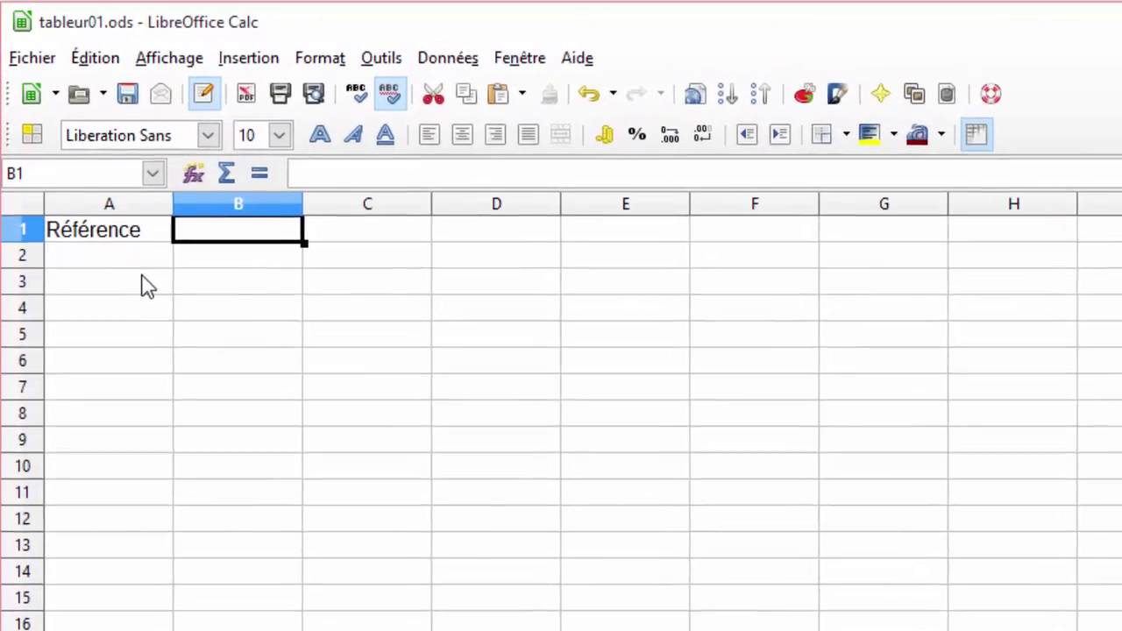
text(Dé)
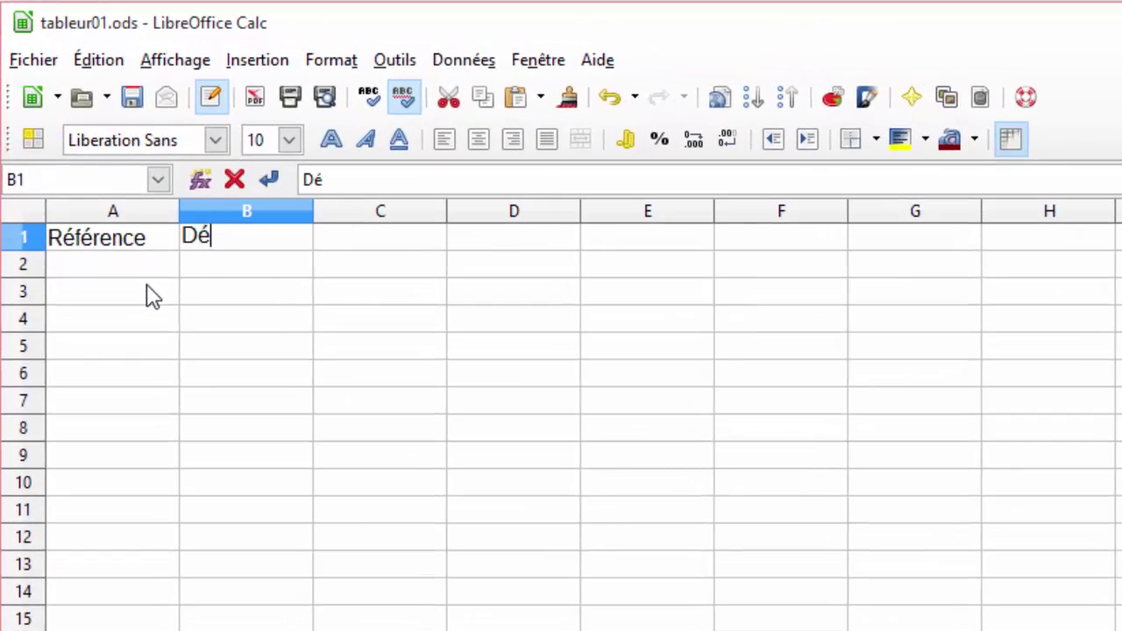
text(signation)
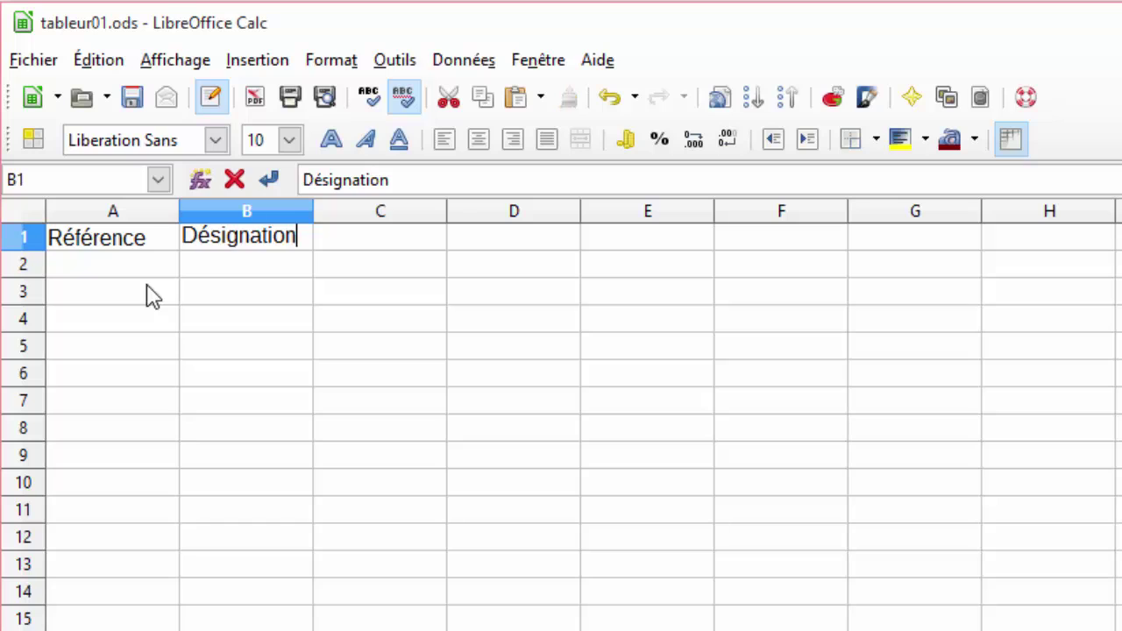
key(Tab)
text(Quantité)
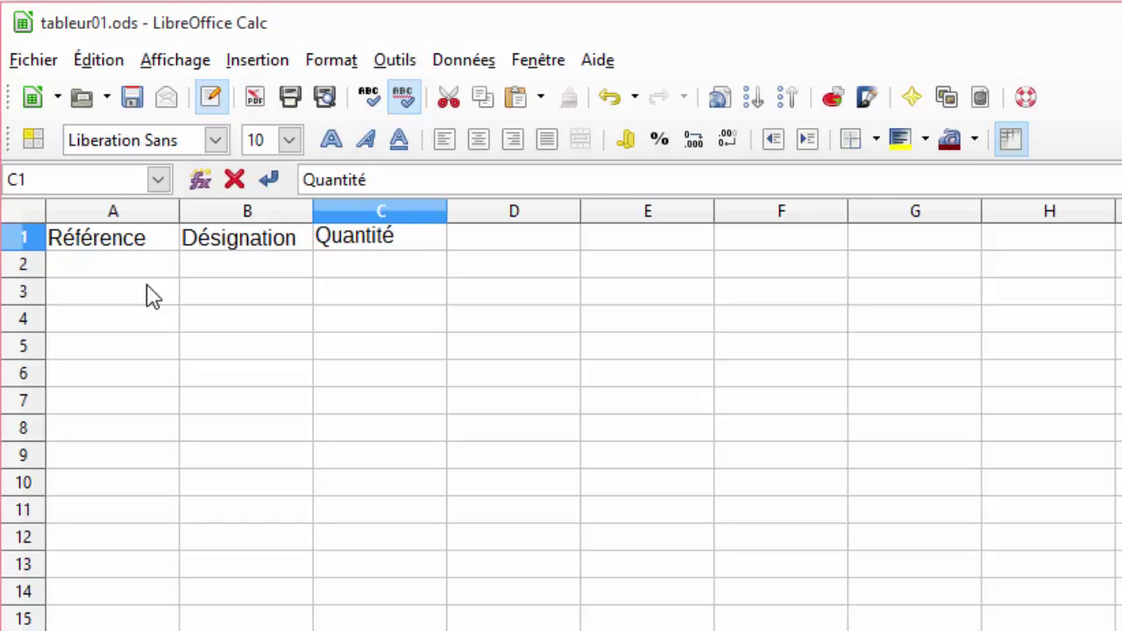
key(Tab)
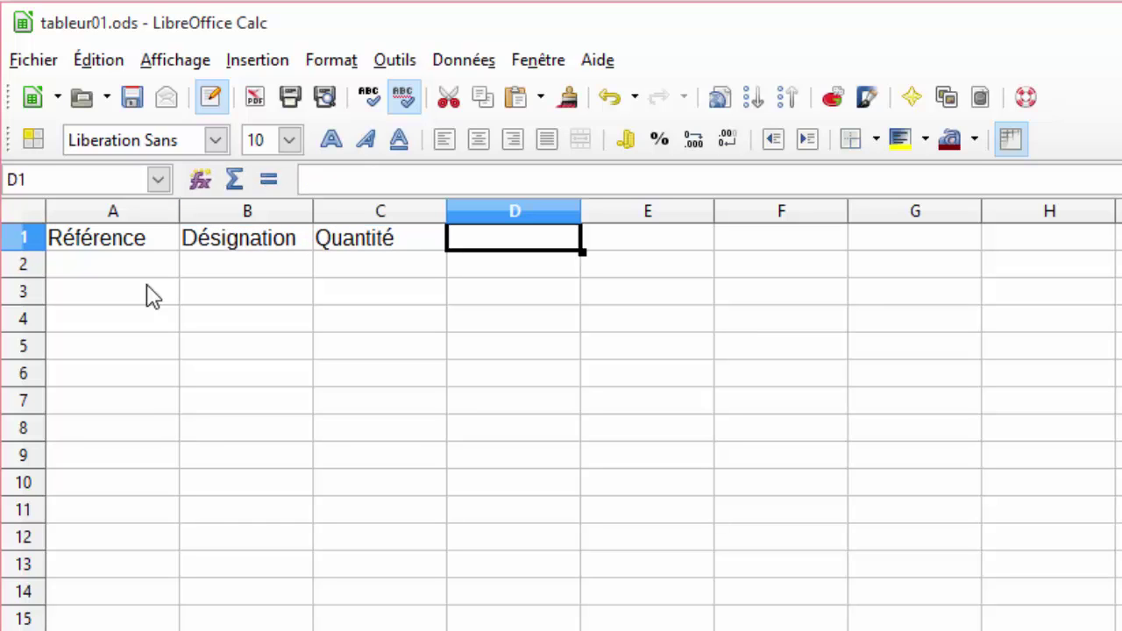
Step: Enter the headings Prix unitaire in D1 and Total in E1
text(Pri)
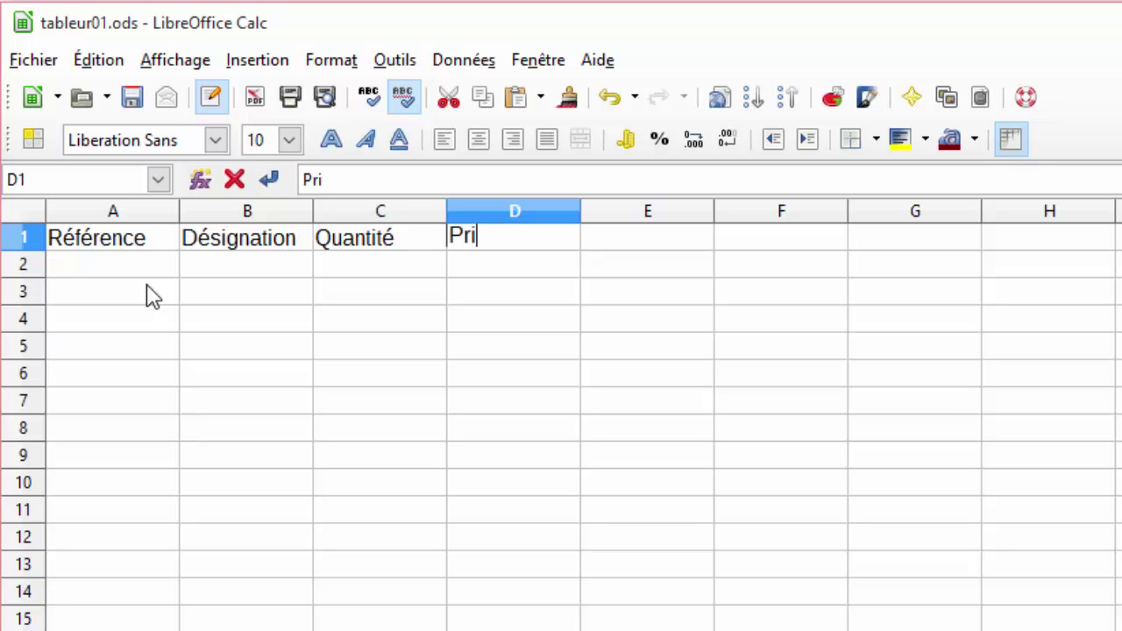
text(x unitaire)
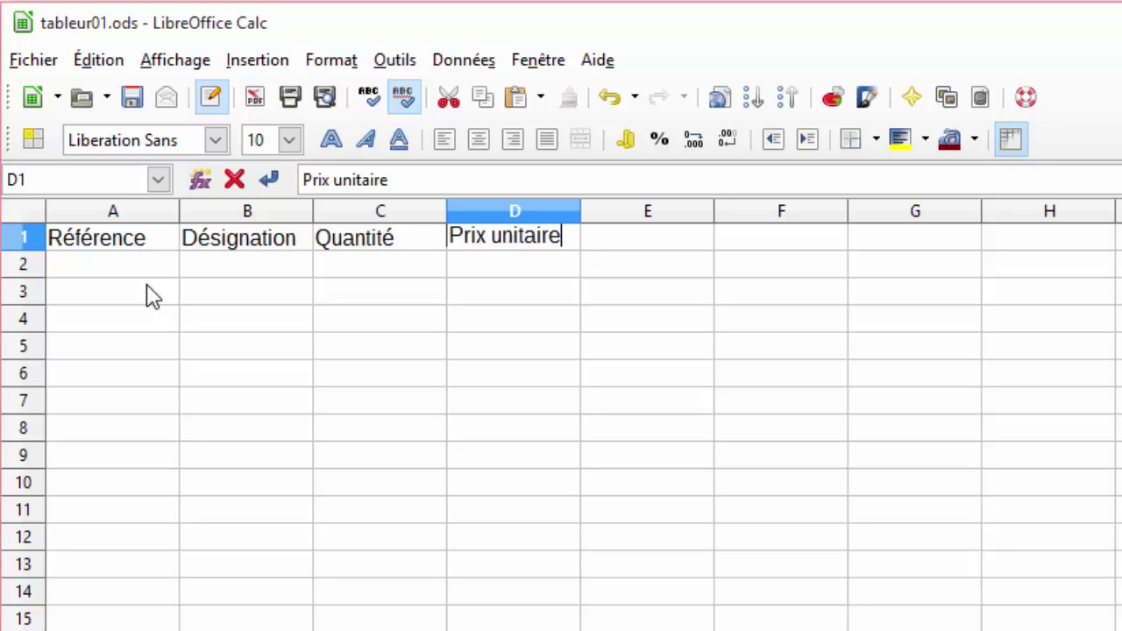
key(Tab)
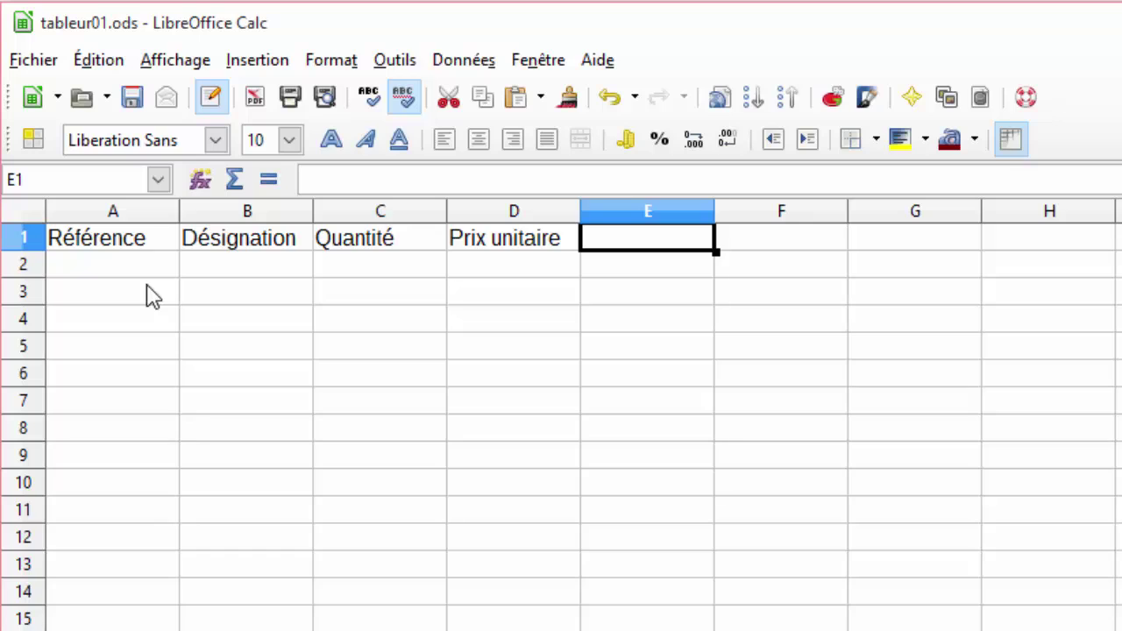
text(Total)
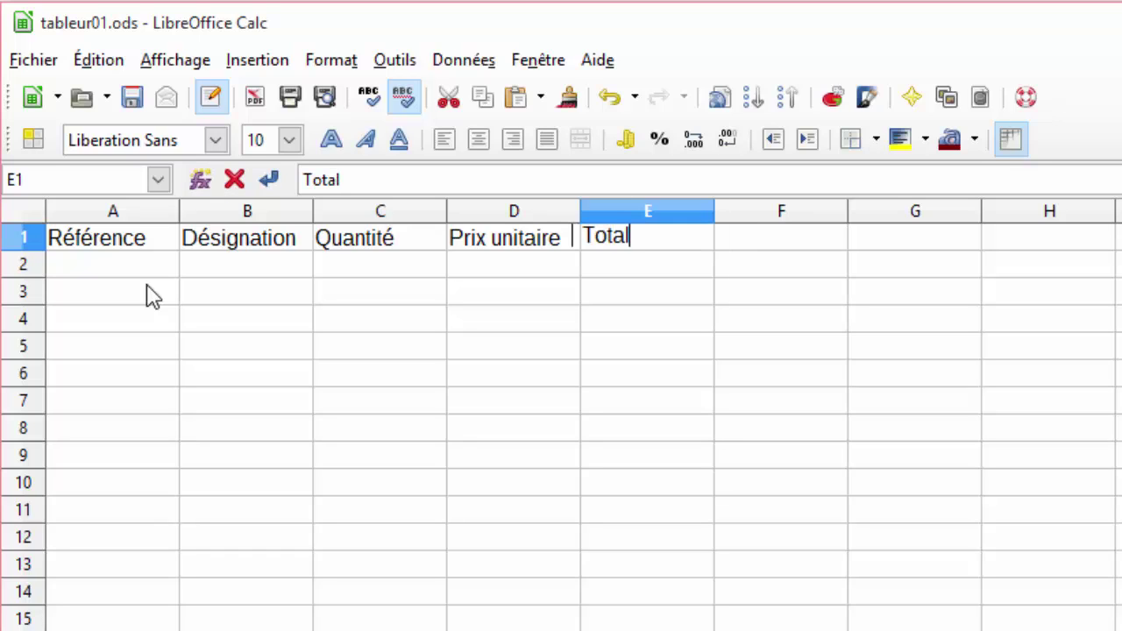
key(Return)
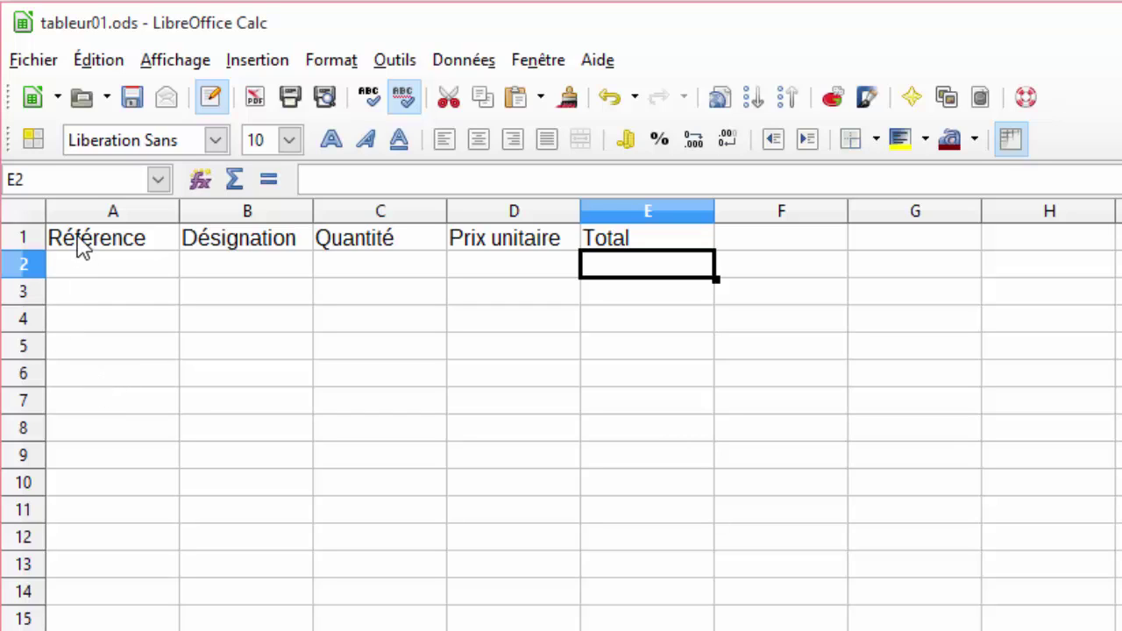
Step: Move the headings from A1:E1 to B1:F1 so that column A is free
drag(80, 246, 604, 240)
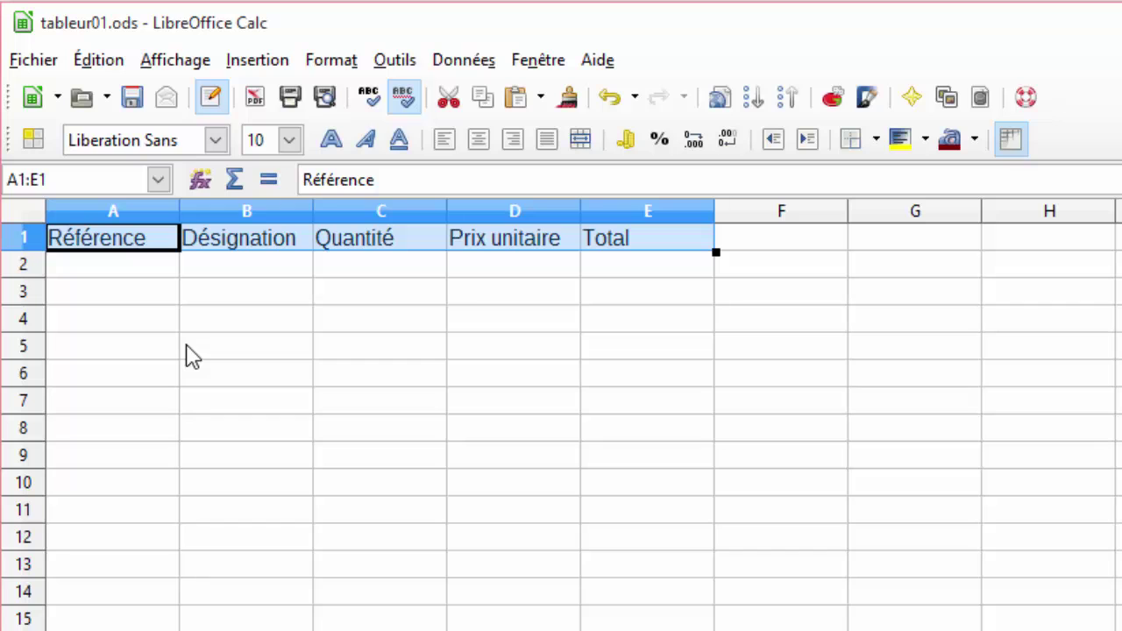
click(79, 256)
click(79, 248)
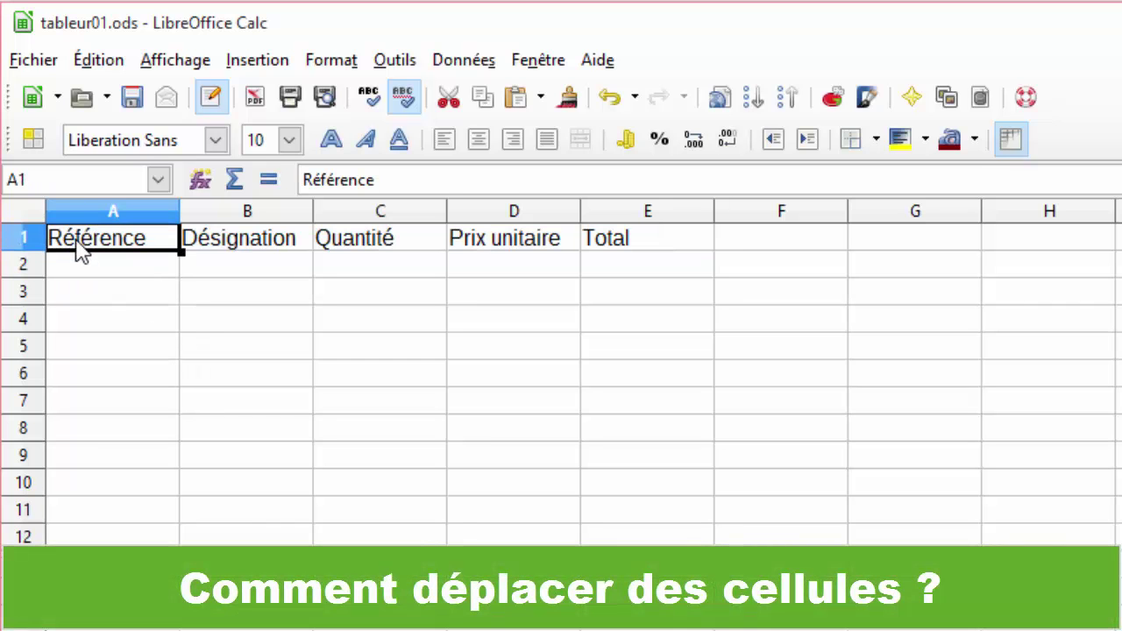
drag(79, 247, 613, 245)
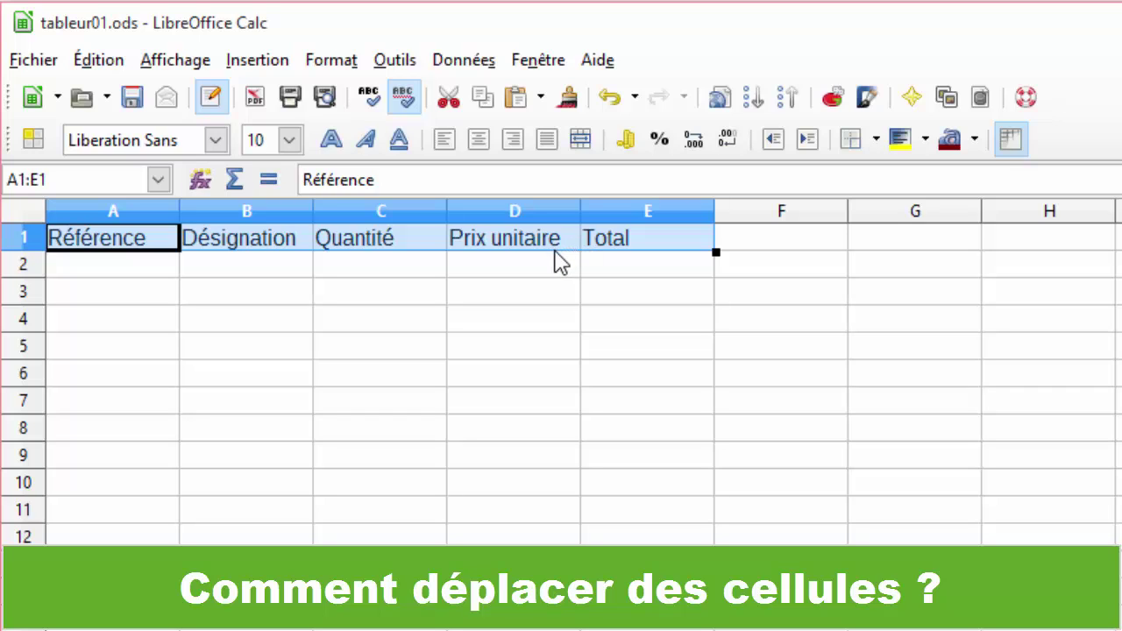
drag(555, 251, 622, 284)
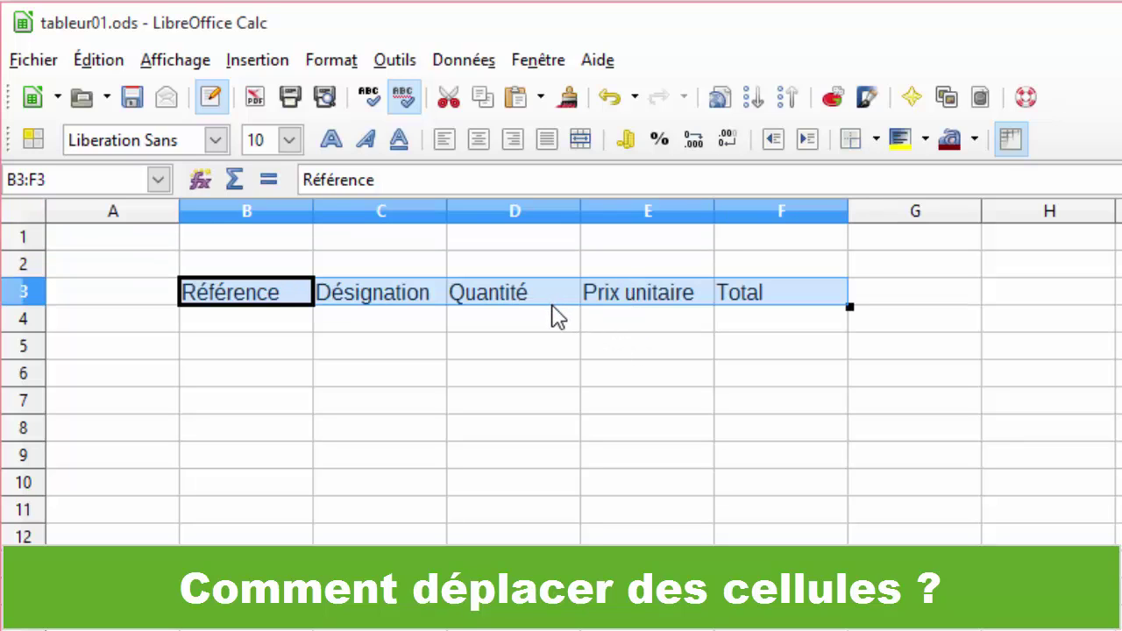
drag(552, 294, 541, 254)
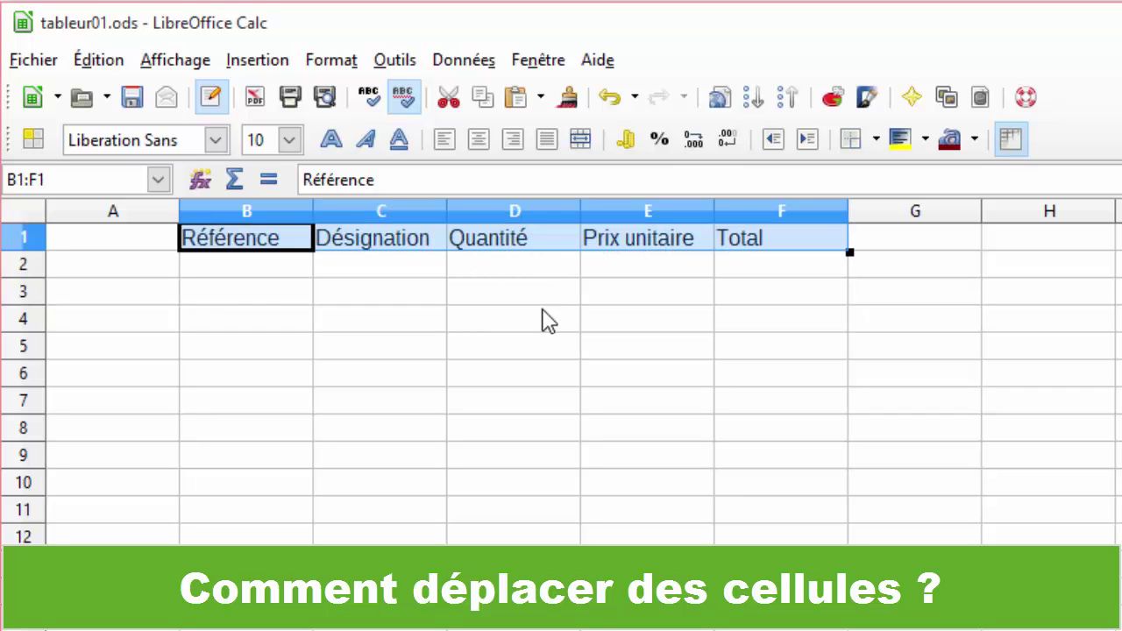
click(157, 271)
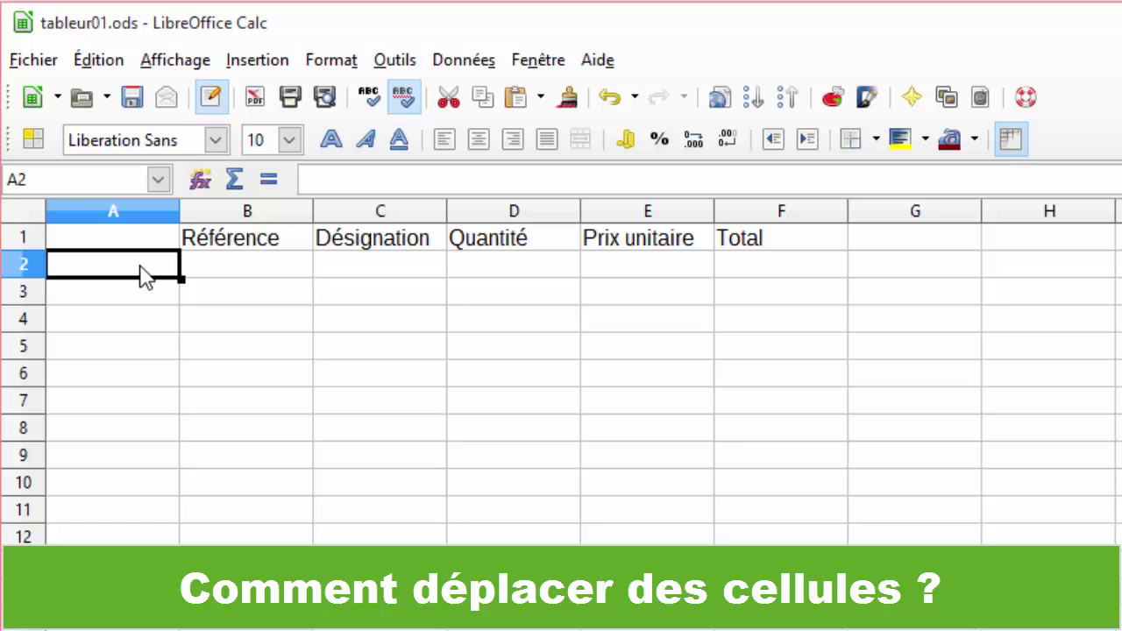
Step: Select the headings in B1:F1, once starting from Total and once starting from Référence
mouse_move(242, 246)
mouse_down()
mouse_move(583, 231)
mouse_move(725, 242)
mouse_move(716, 268)
mouse_move(250, 237)
mouse_up()
click(738, 242)
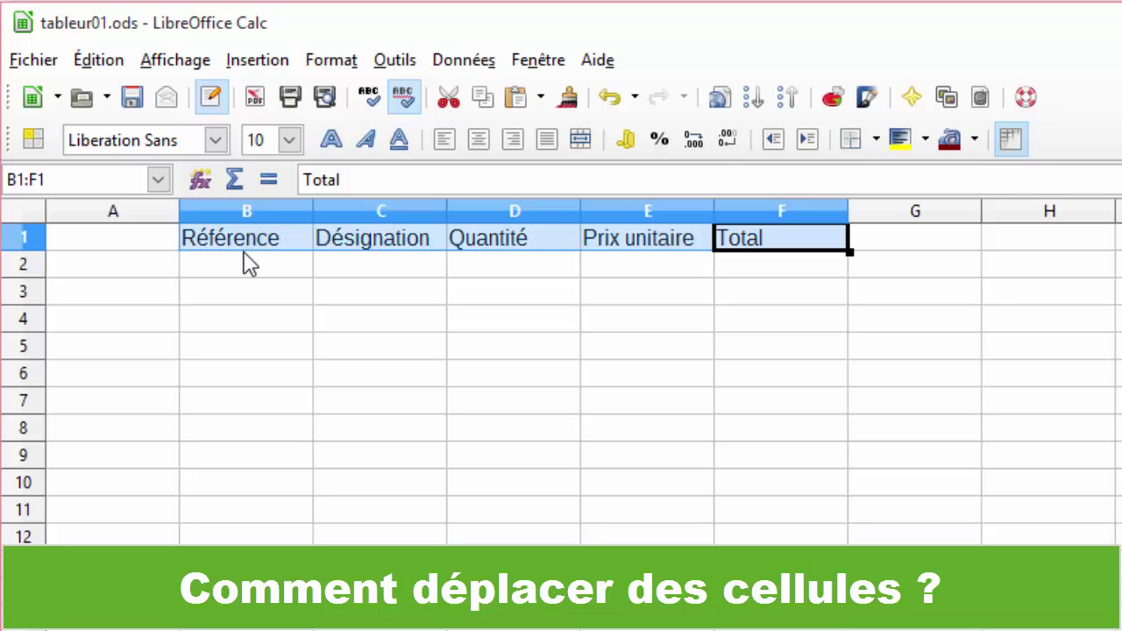
click(247, 261)
drag(240, 242, 601, 245)
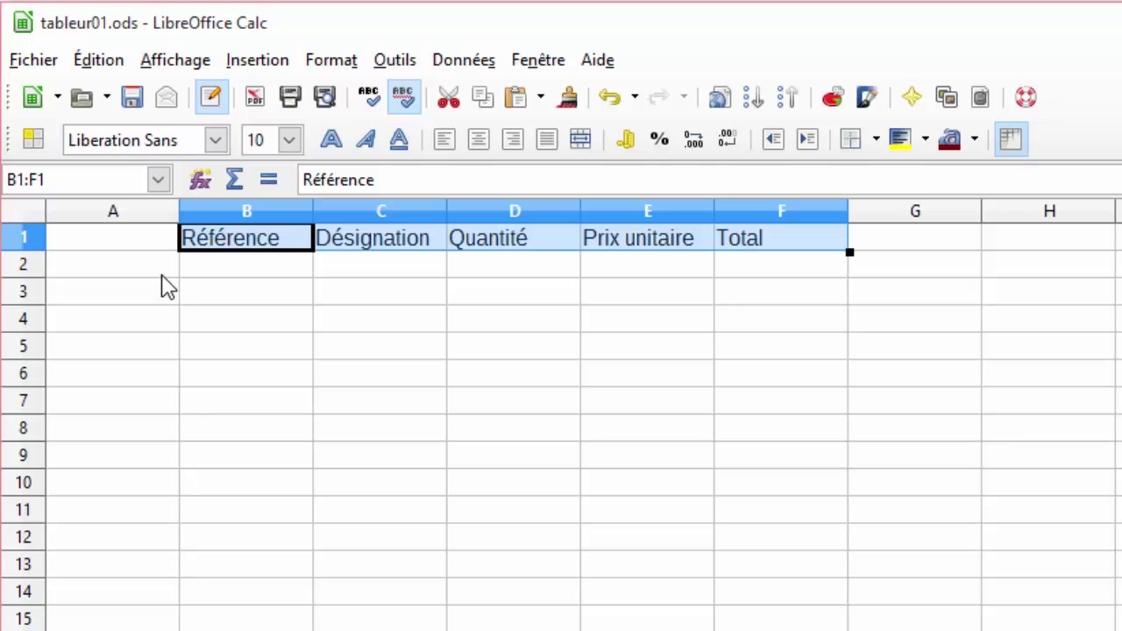
Step: Enter the line numbers 1 to 5 one by one in cells A2 to A6
click(162, 274)
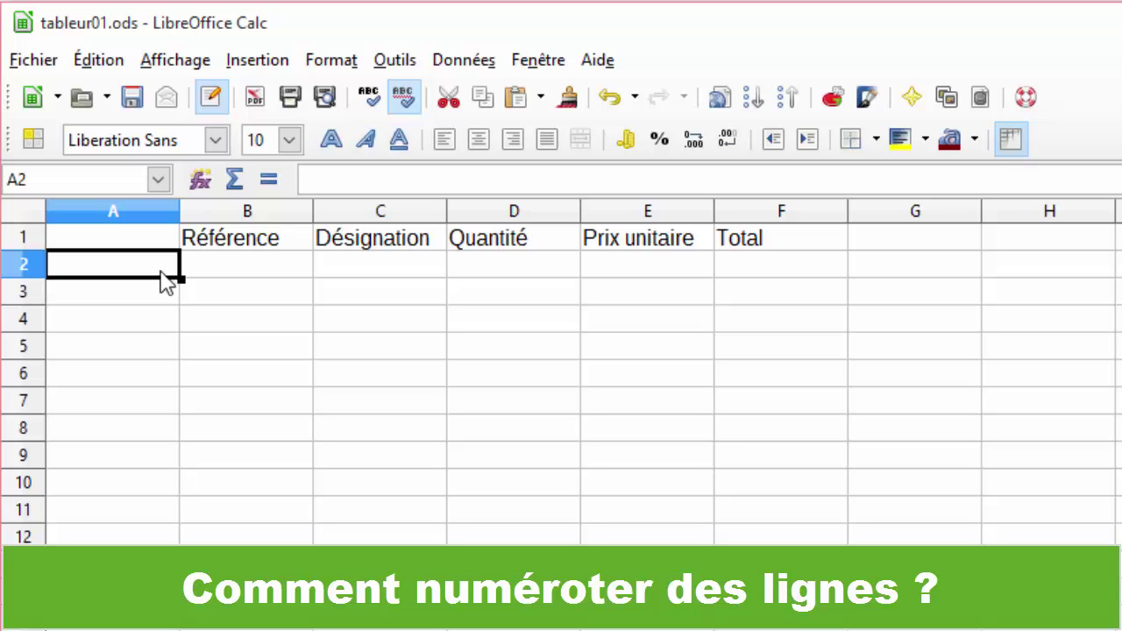
text(1)
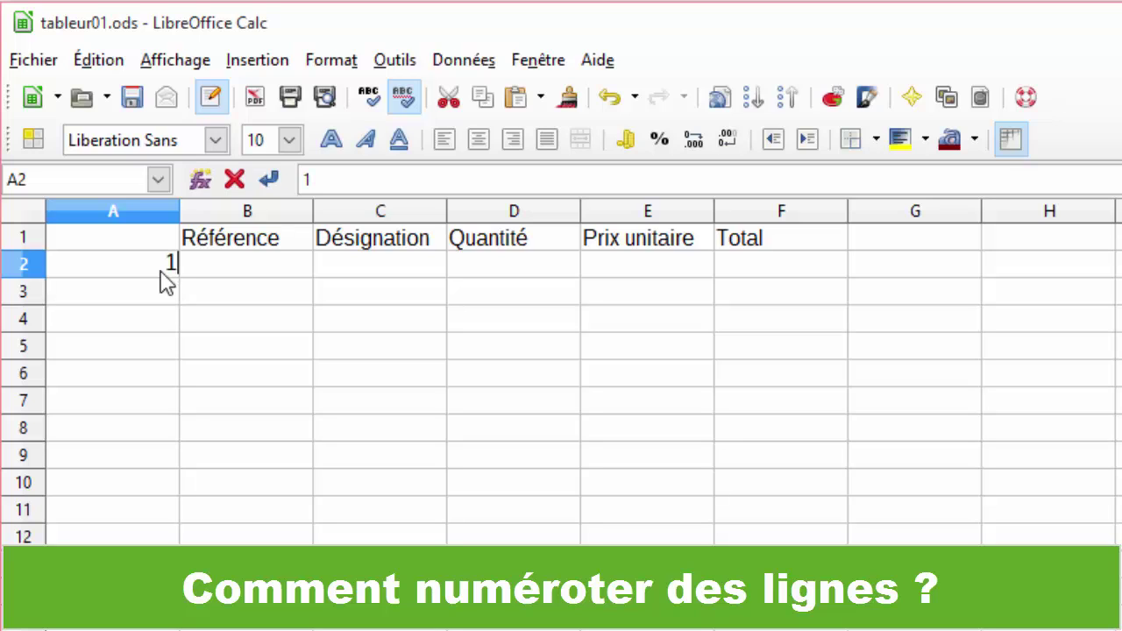
key(Return)
text(2)
key(Return)
text(3)
key(Return)
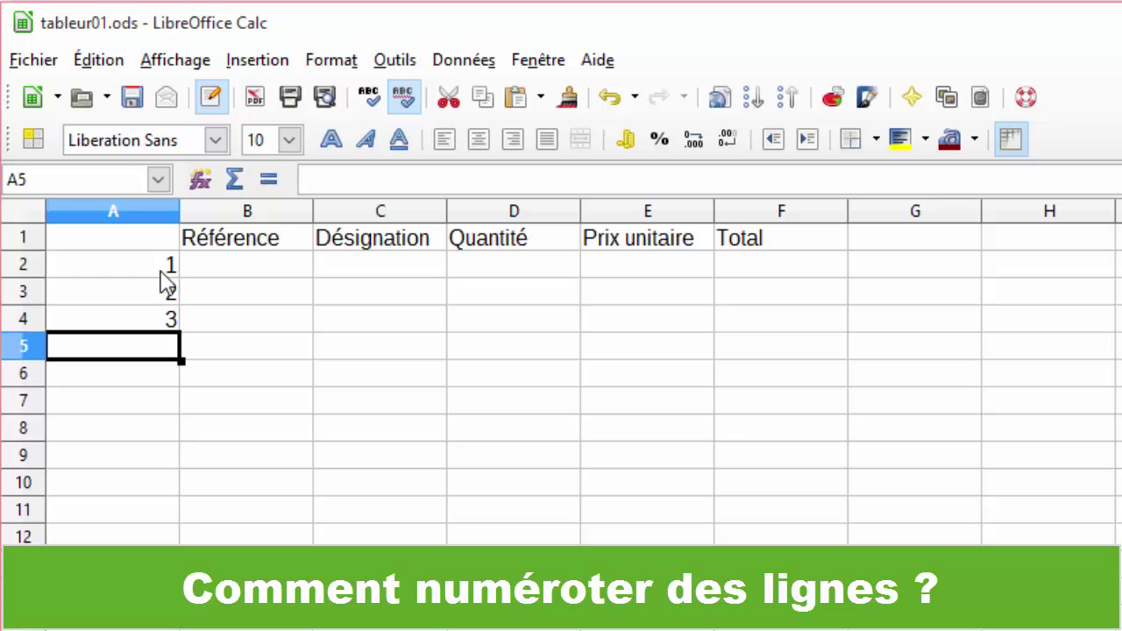
text(4)
key(Return)
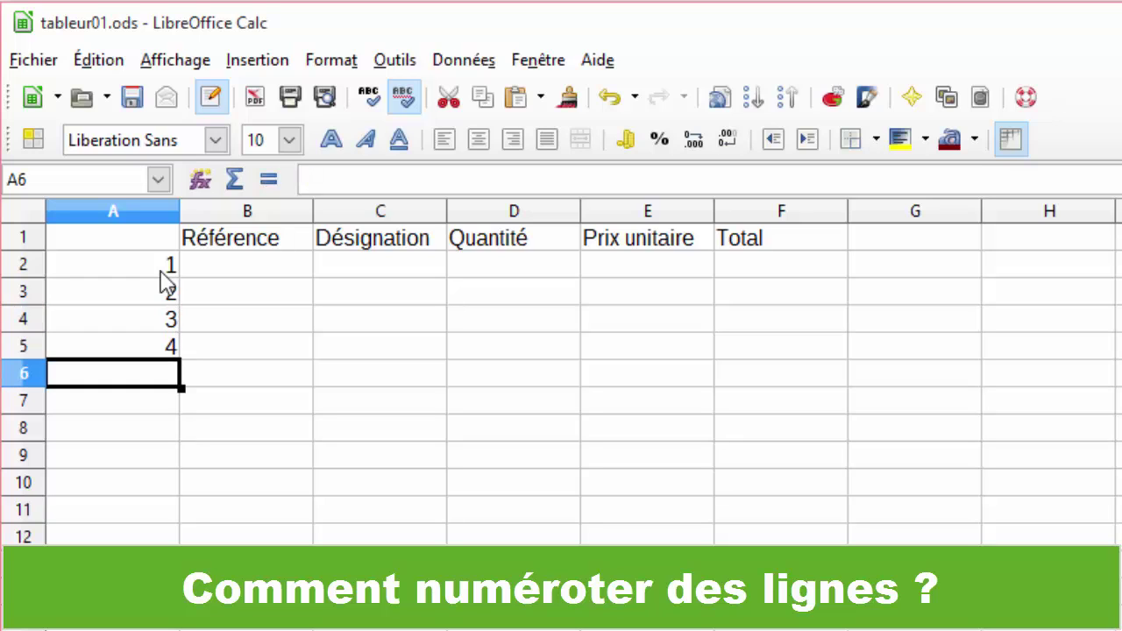
text(5)
key(Return)
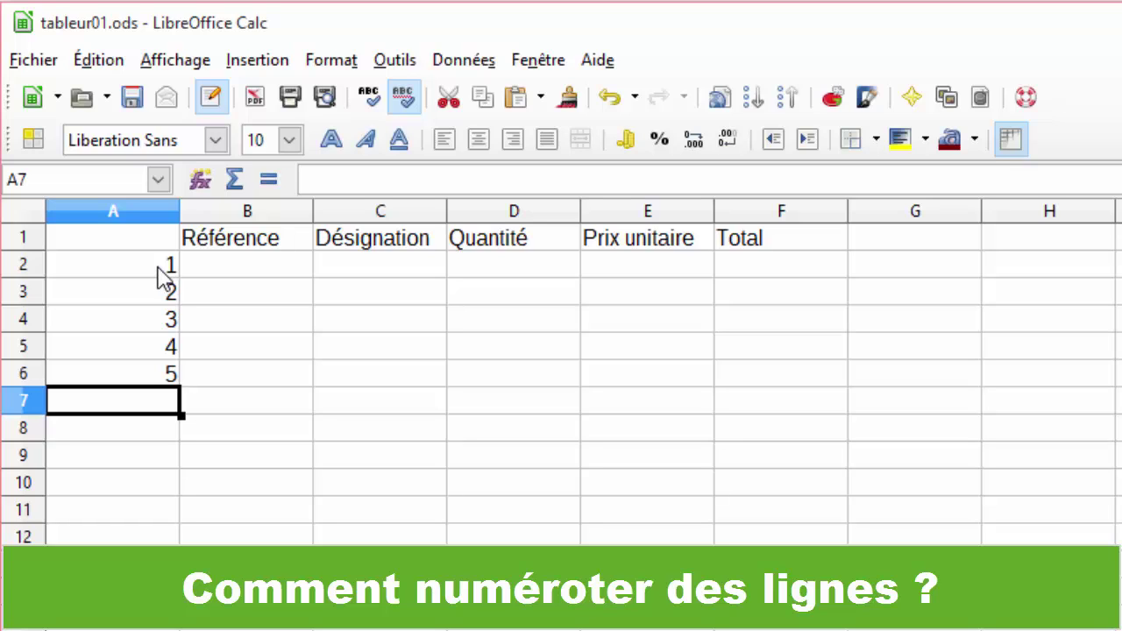
Step: Clear the line numbers 2 to 5 from A3:A6, keeping only the 1 in A2
right_click(159, 273)
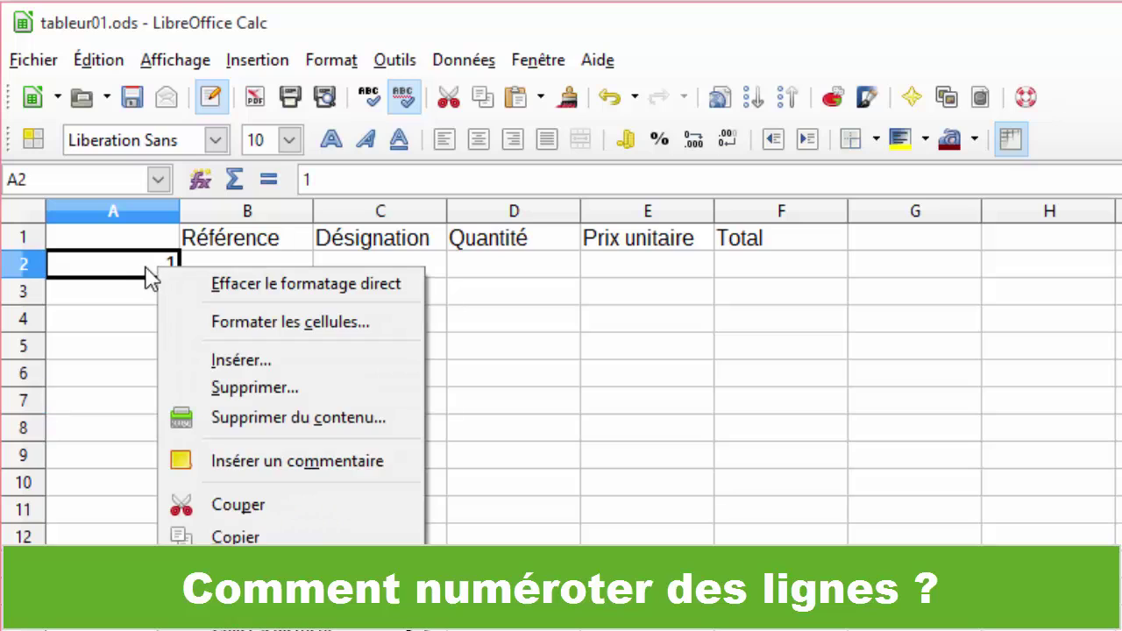
click(137, 311)
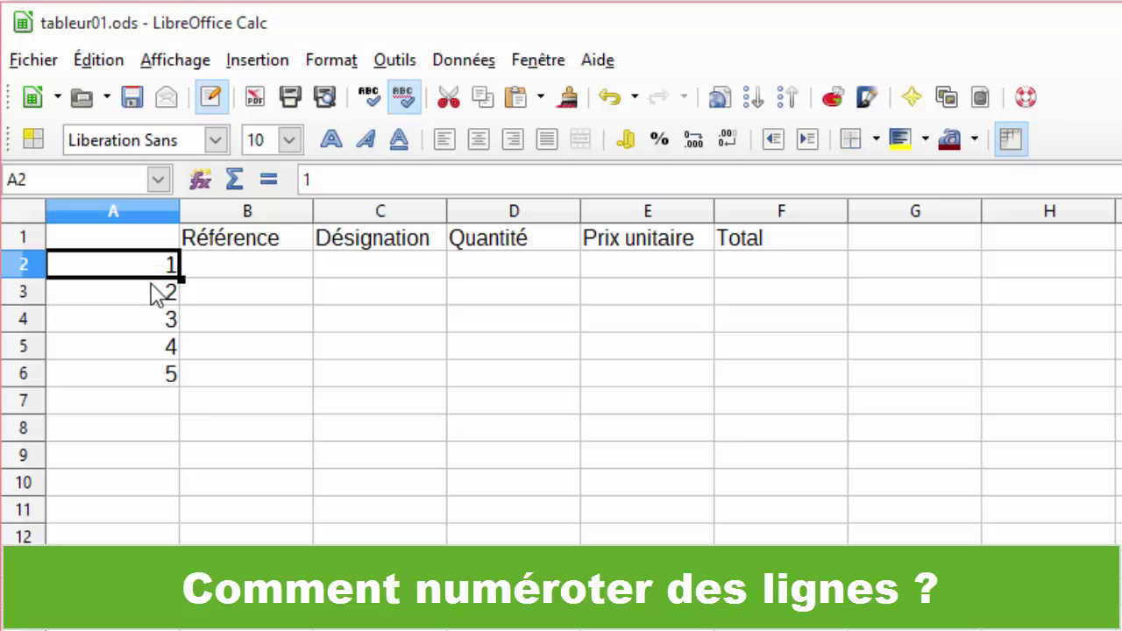
click(171, 376)
drag(171, 377, 154, 292)
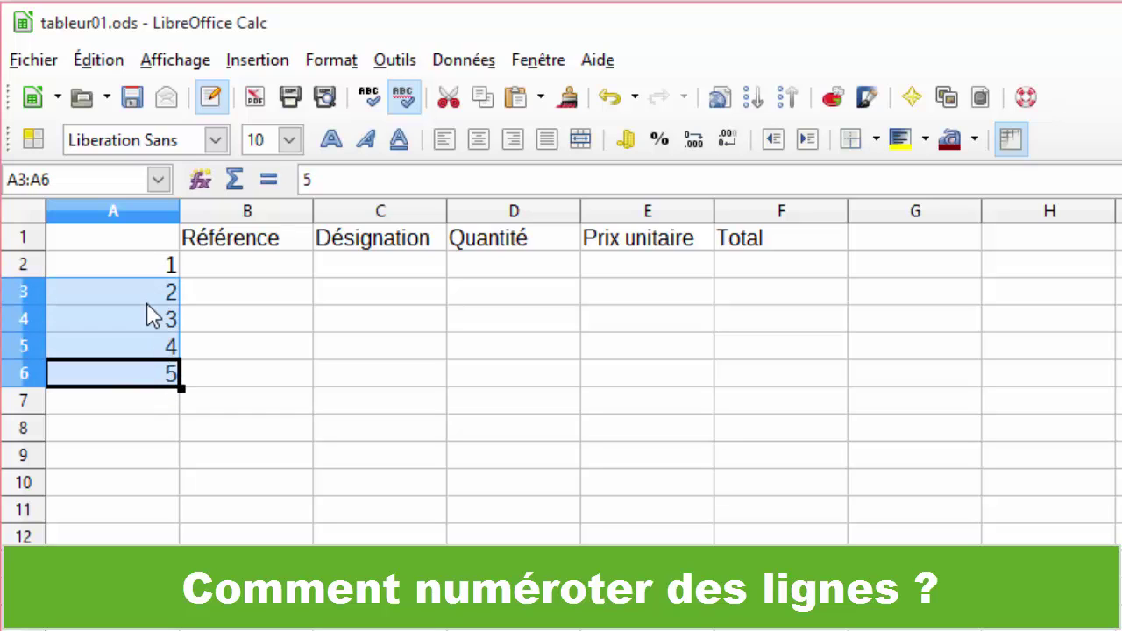
key(Delete)
click(197, 303)
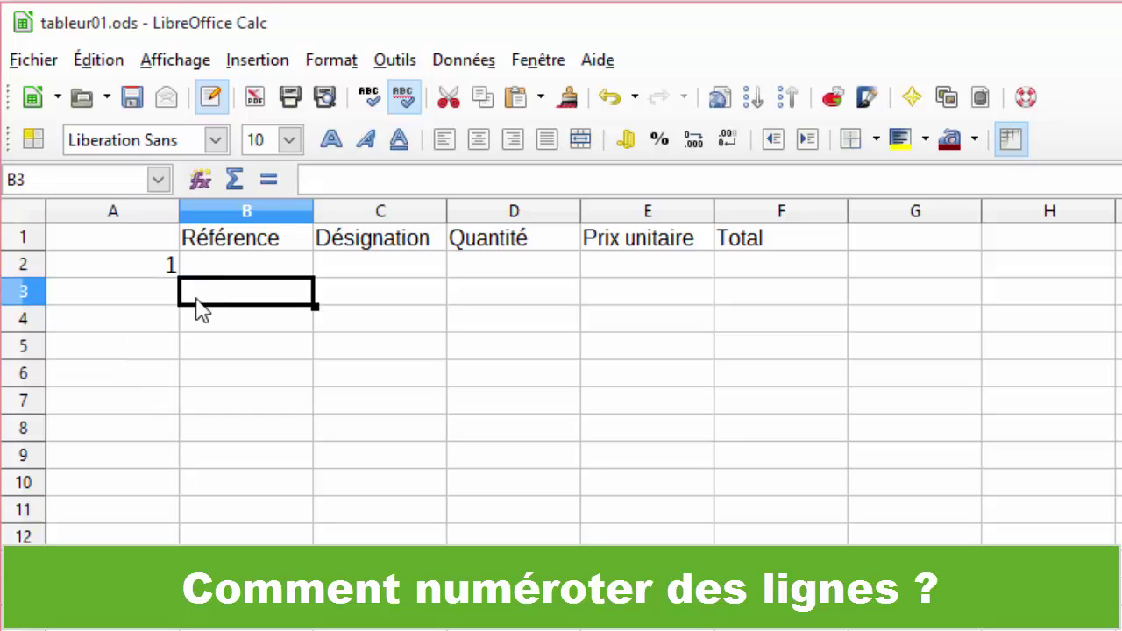
Step: Enter 2 in cell A3, directly below the line number 1
click(155, 272)
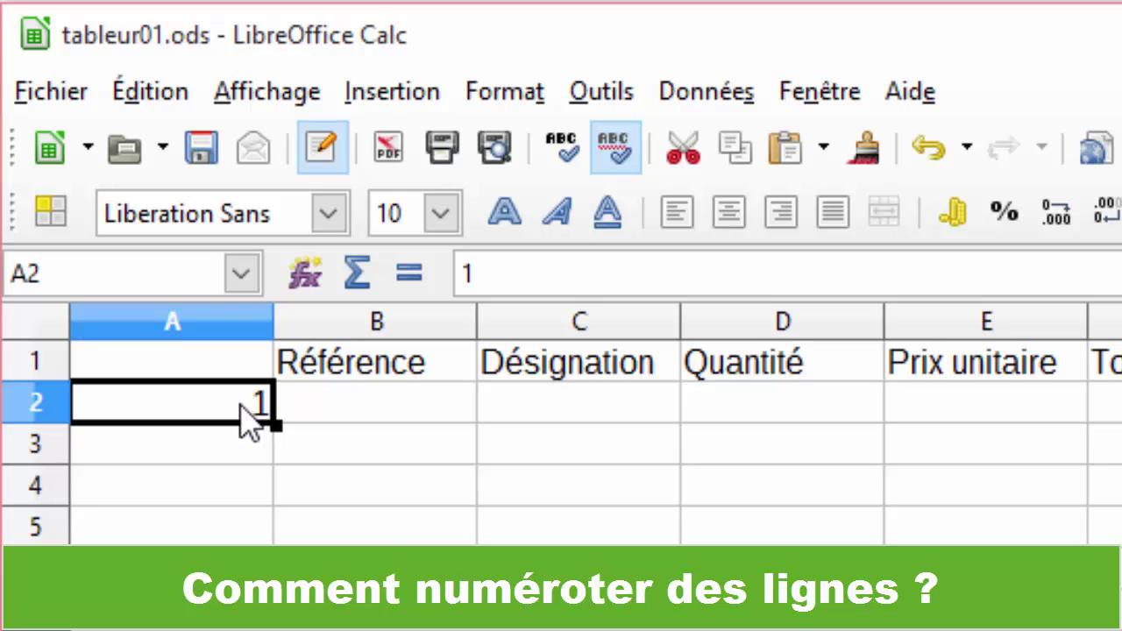
click(247, 445)
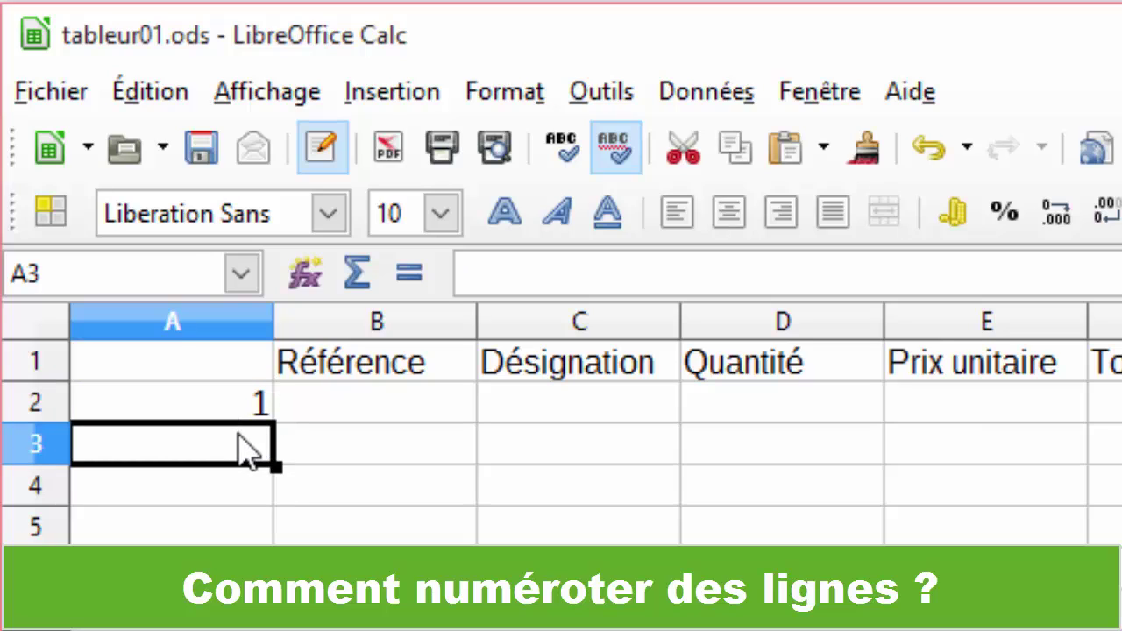
text(2)
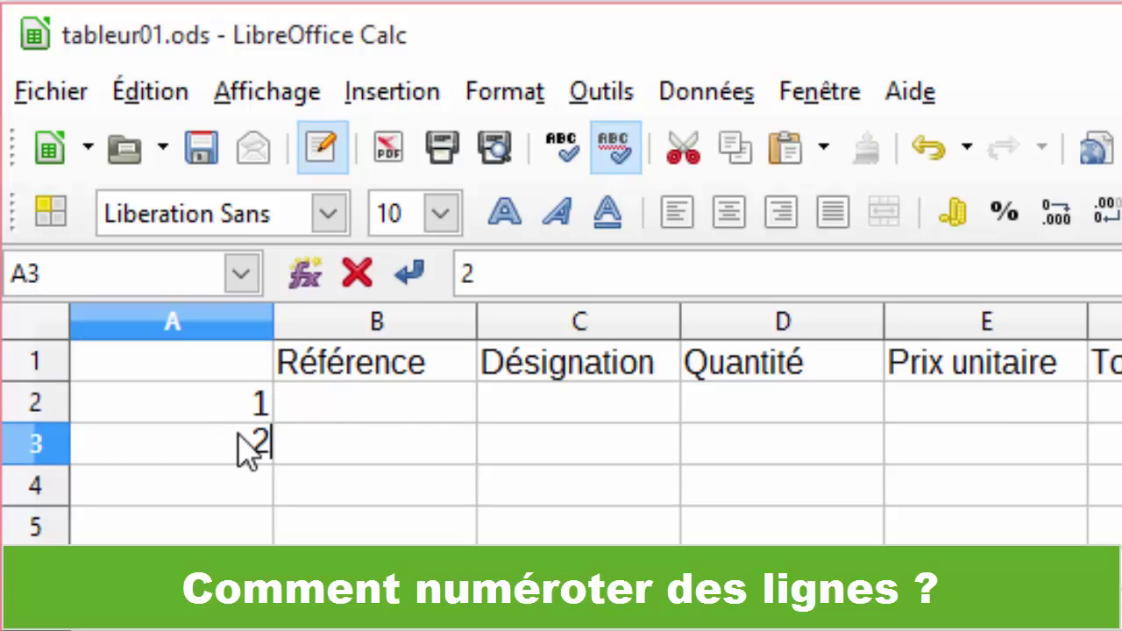
key(Return)
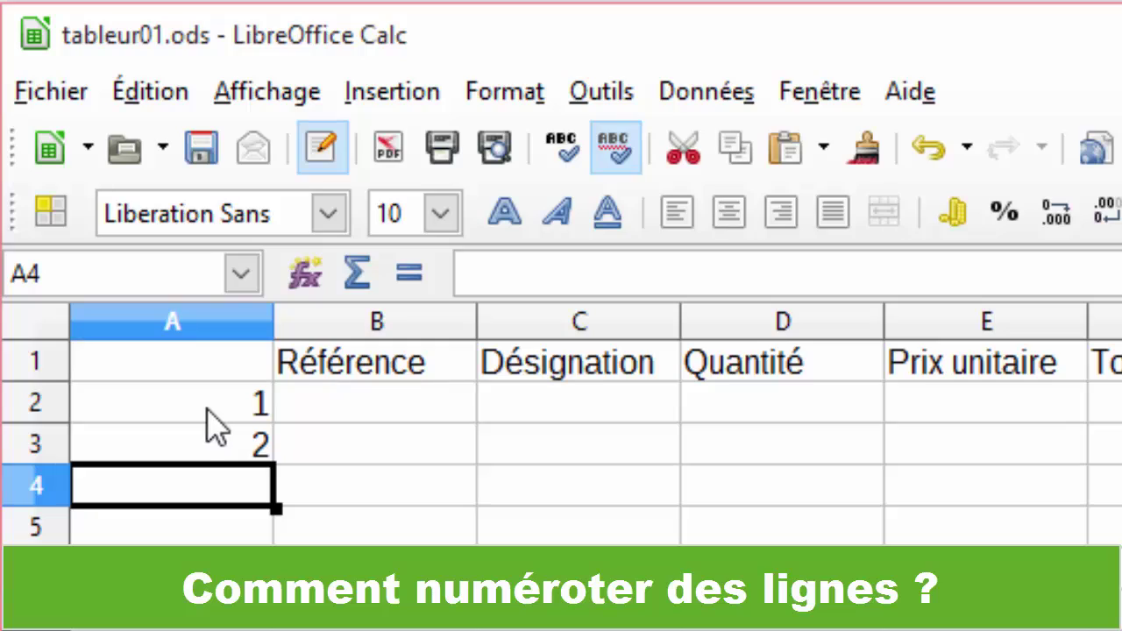
Step: Extend the series in A2:A3 down to A11 to number the lines up to 10
click(204, 415)
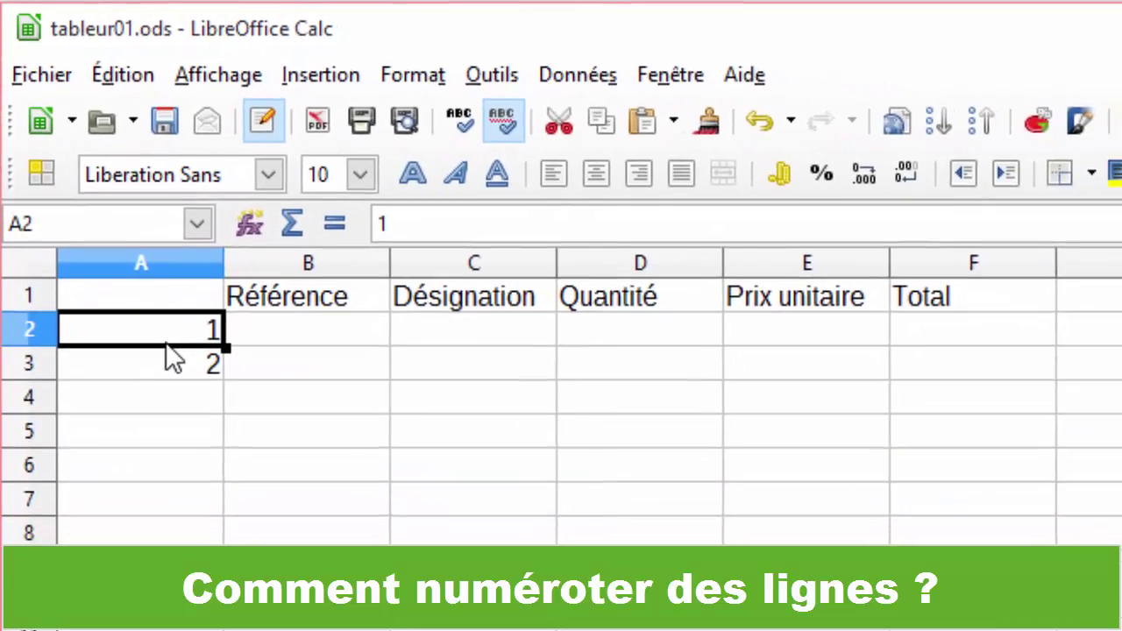
drag(165, 342, 174, 367)
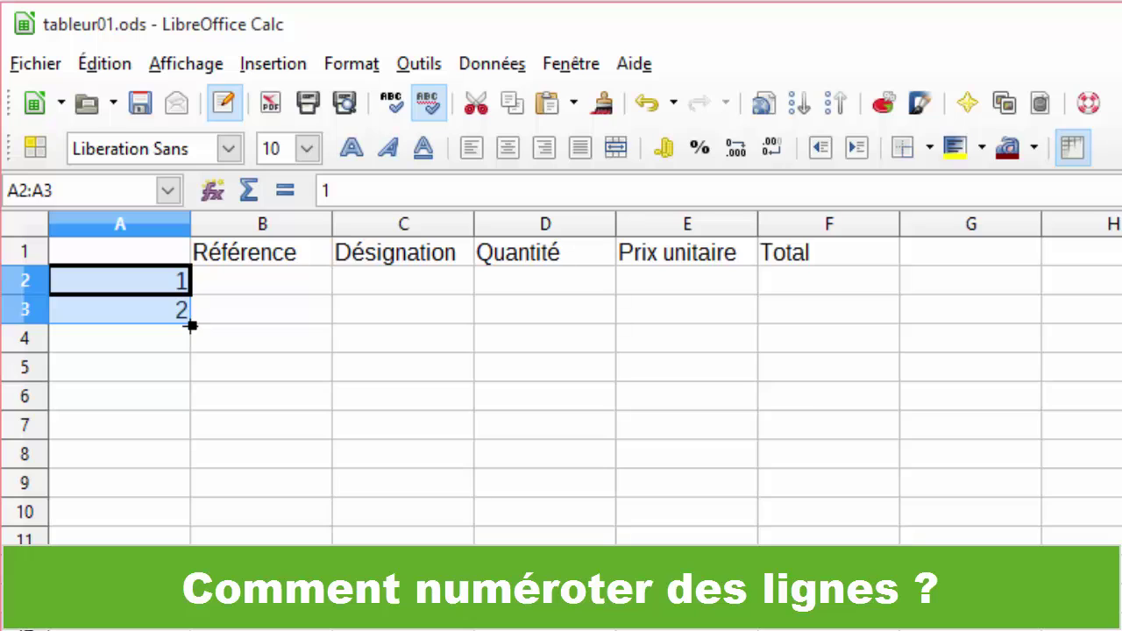
drag(191, 326, 165, 548)
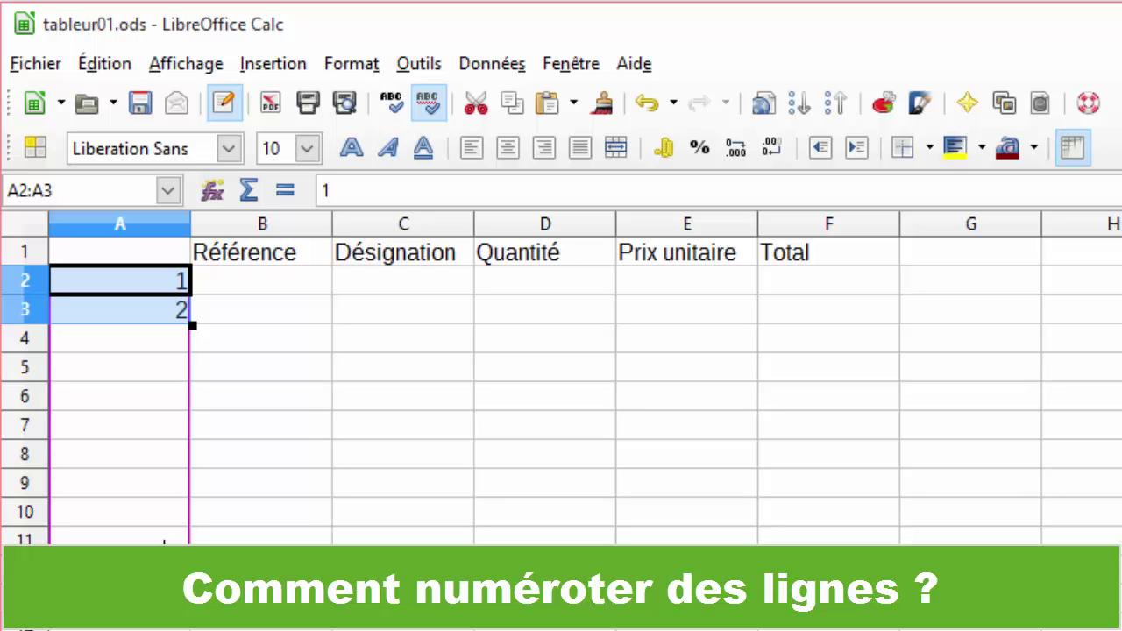
drag(165, 542, 165, 545)
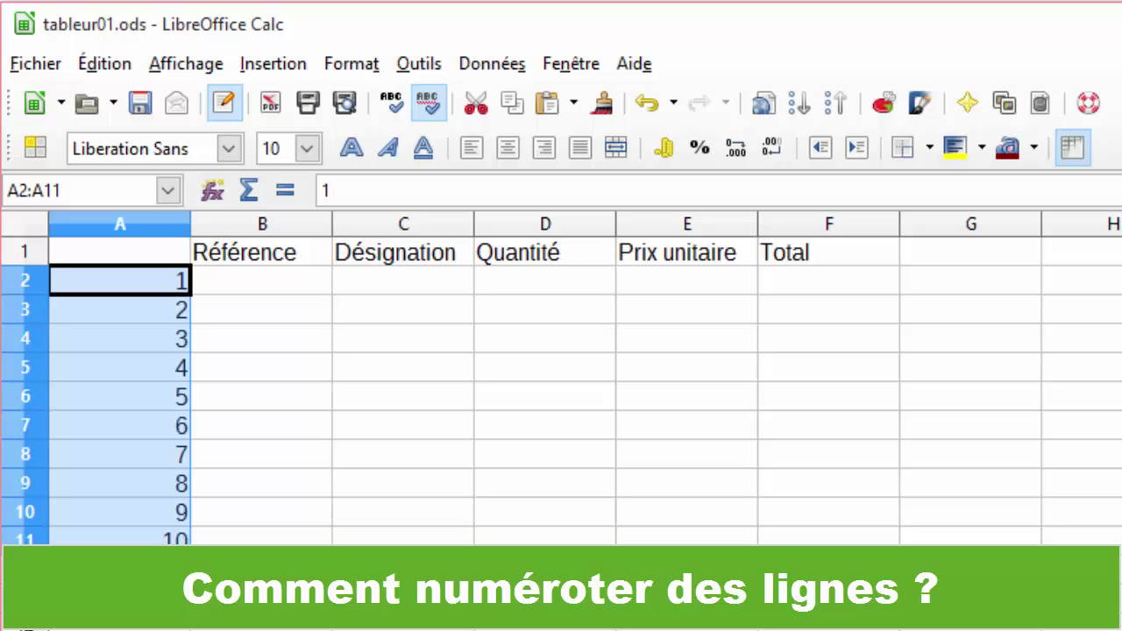
click(328, 541)
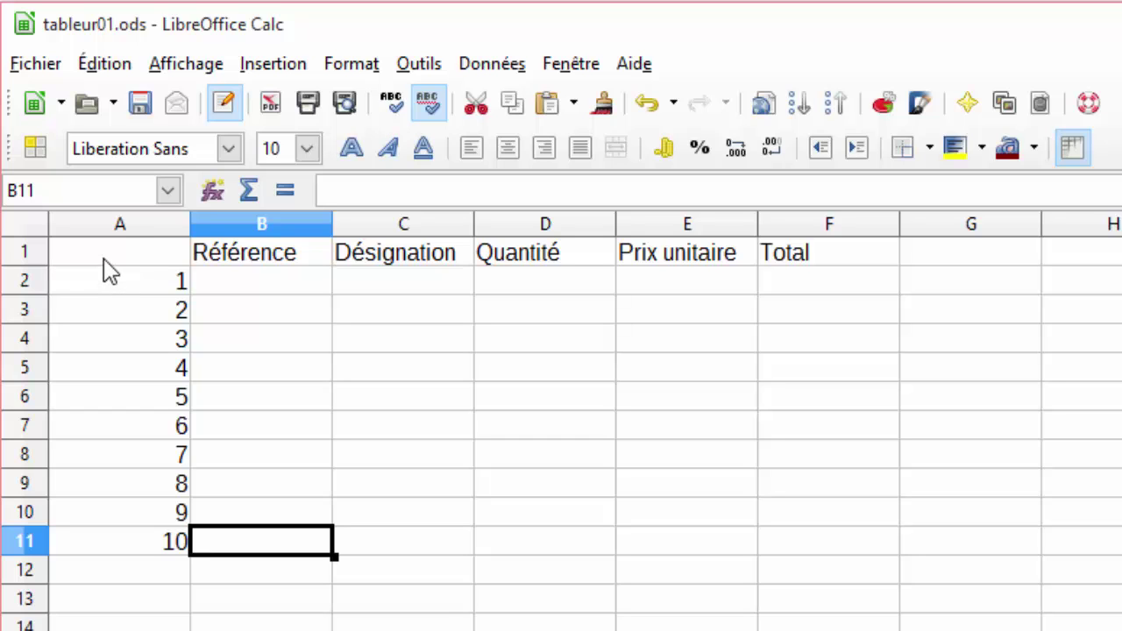
Step: Try moving the whole table A1:F11 down one row, and undo the move
drag(104, 259, 793, 544)
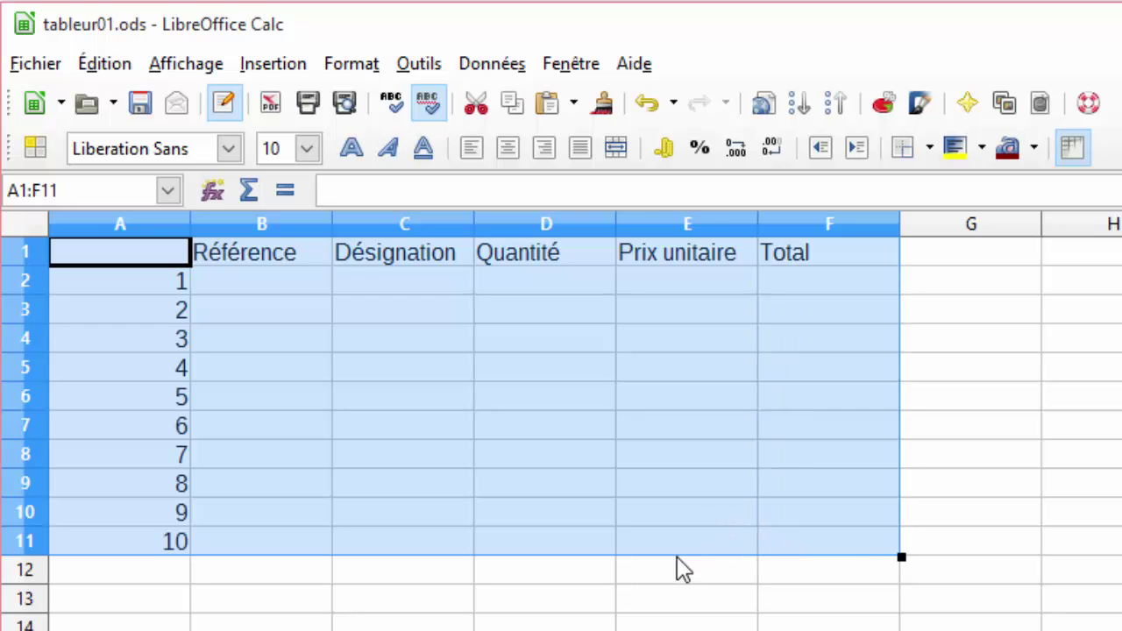
drag(676, 547, 717, 586)
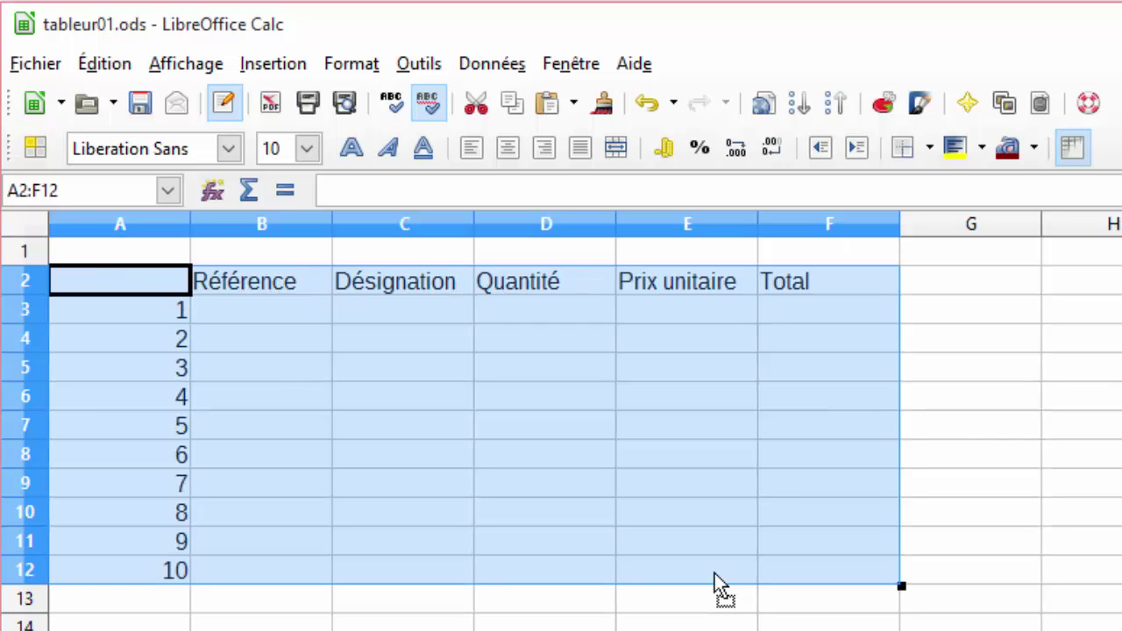
click(739, 626)
key(ctrl+z)
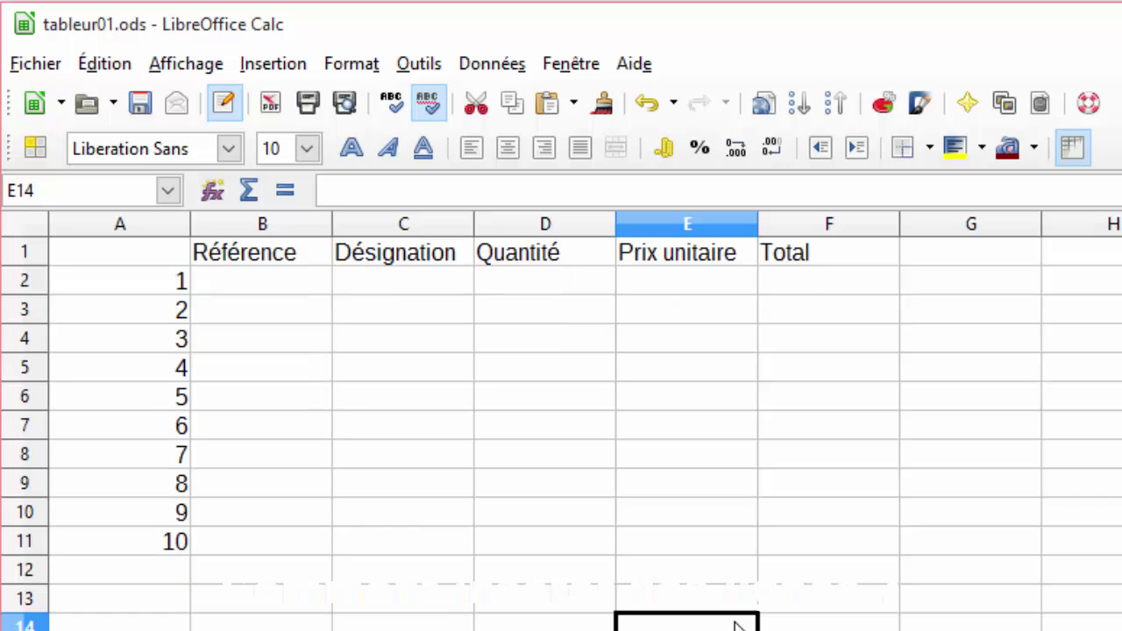
Step: Insert one blank row above row 1, the row with the column headings
click(28, 251)
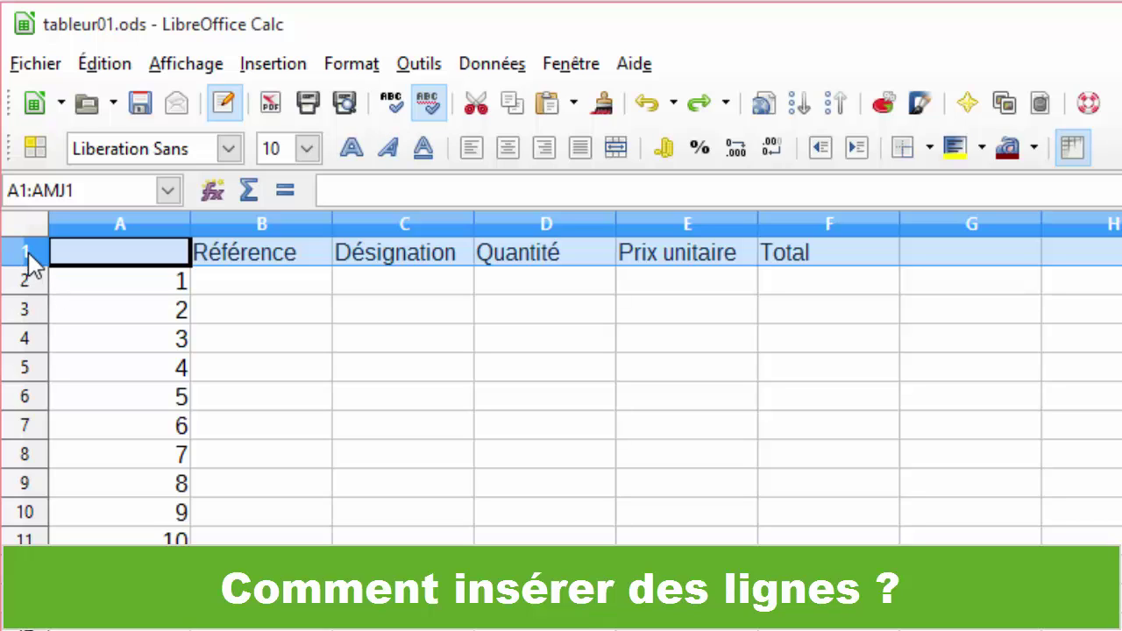
right_click(33, 262)
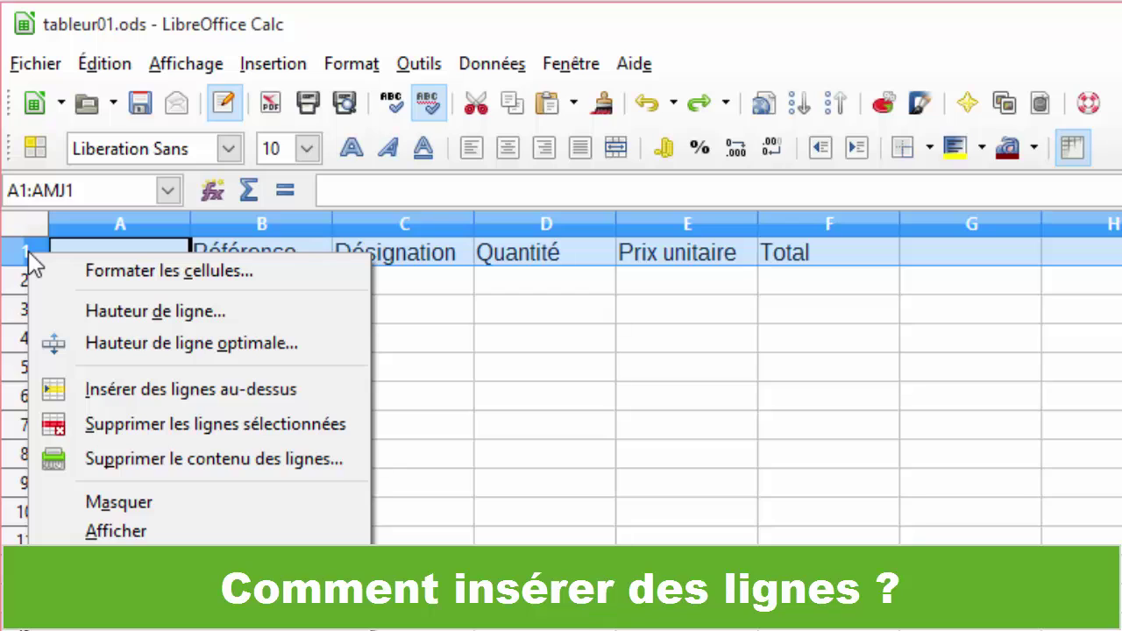
click(107, 393)
Step: Enter the title BON DE COMMANDE in cell A1 of the empty first row
click(117, 254)
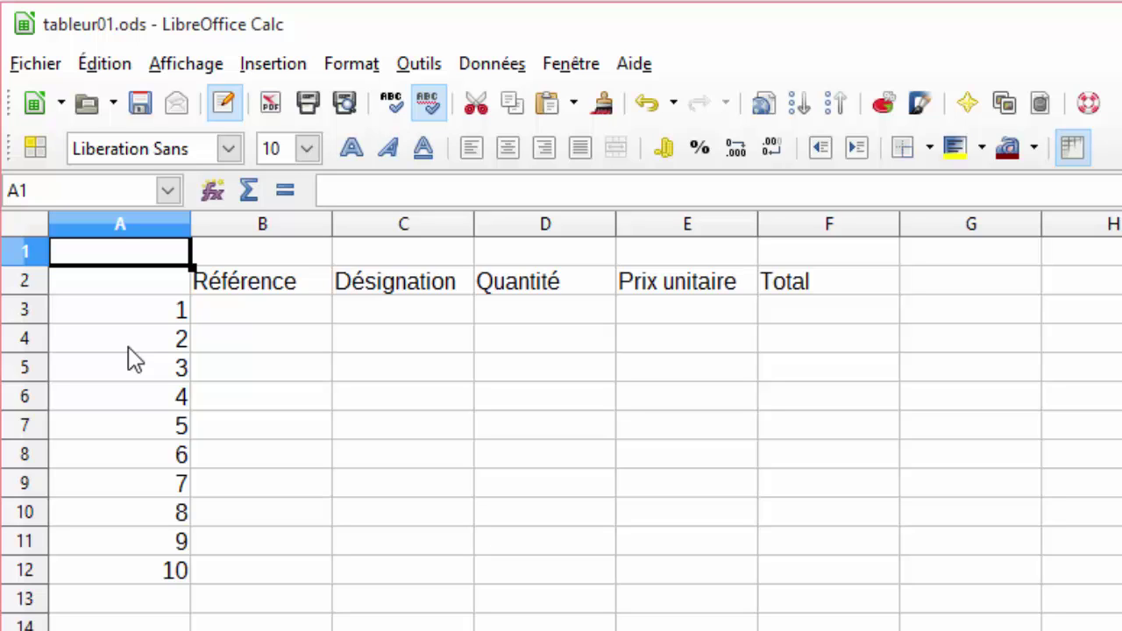
text(BON )
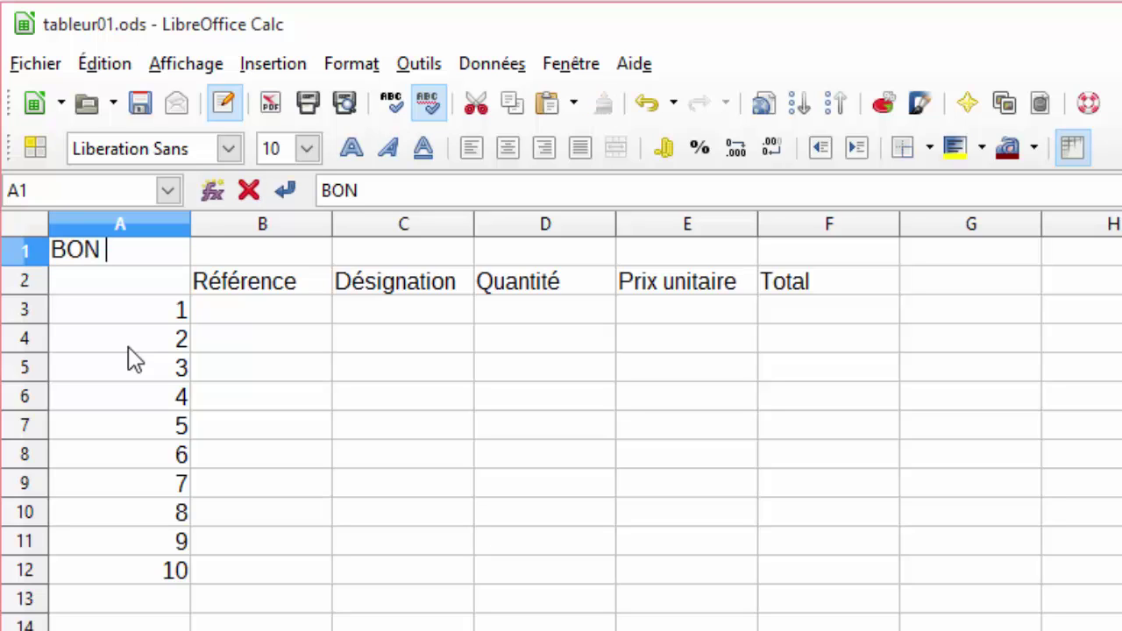
text(DE )
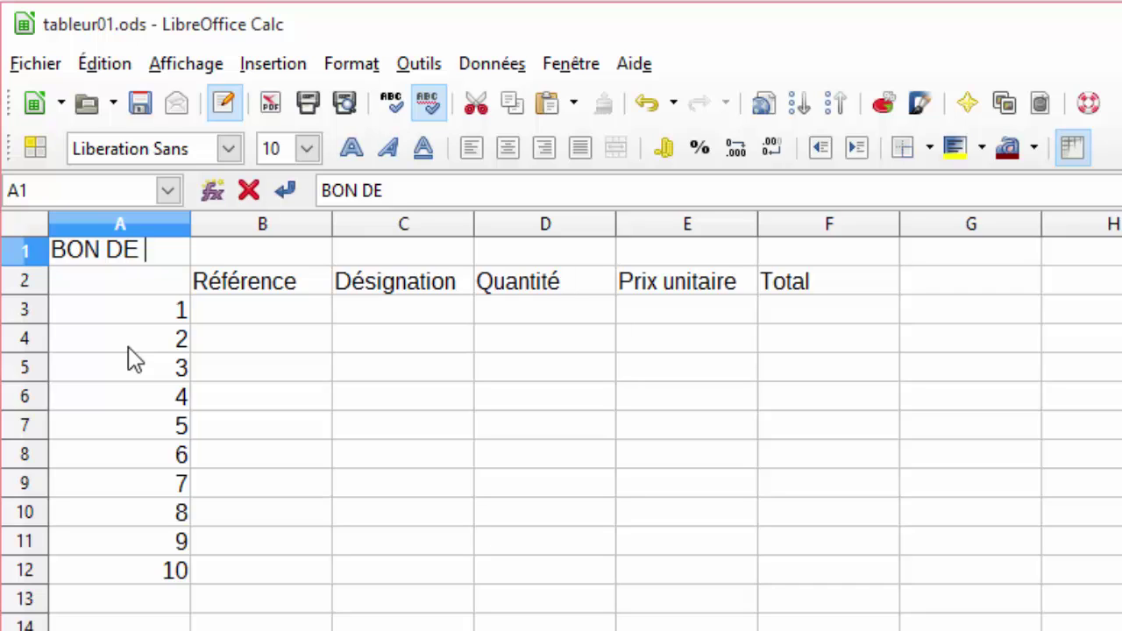
text(COMMAN)
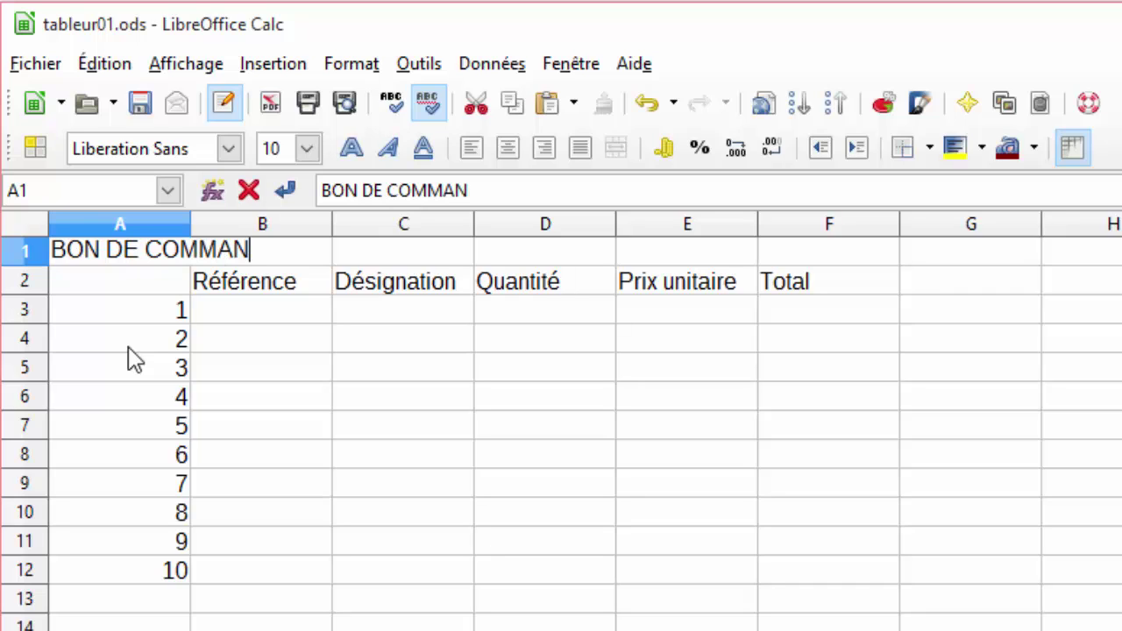
text(DE)
key(Return)
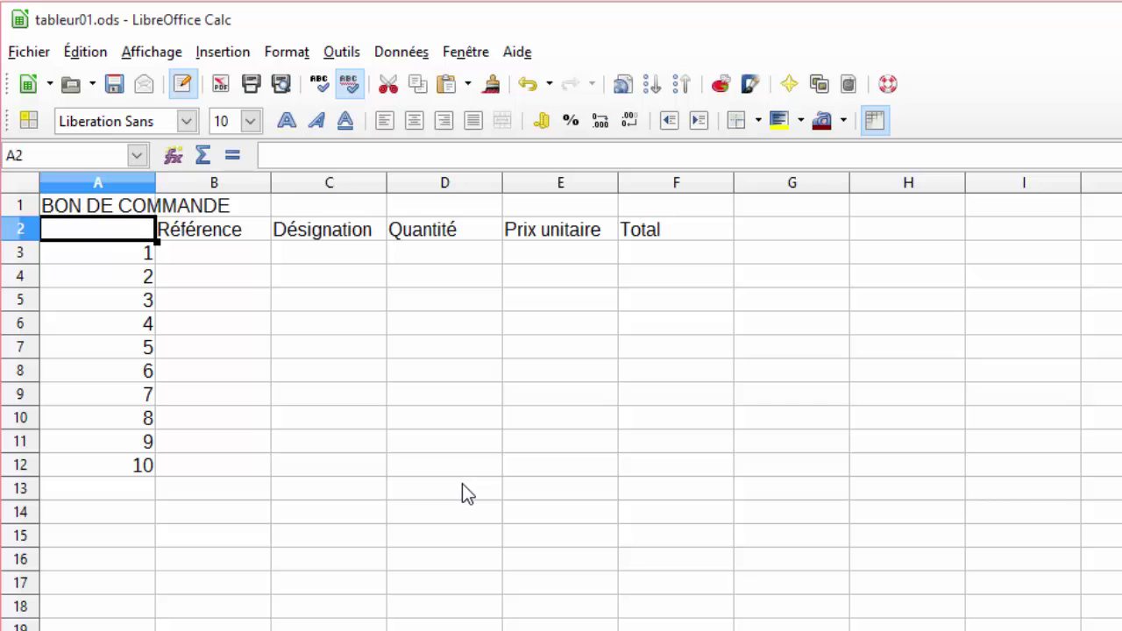
click(674, 184)
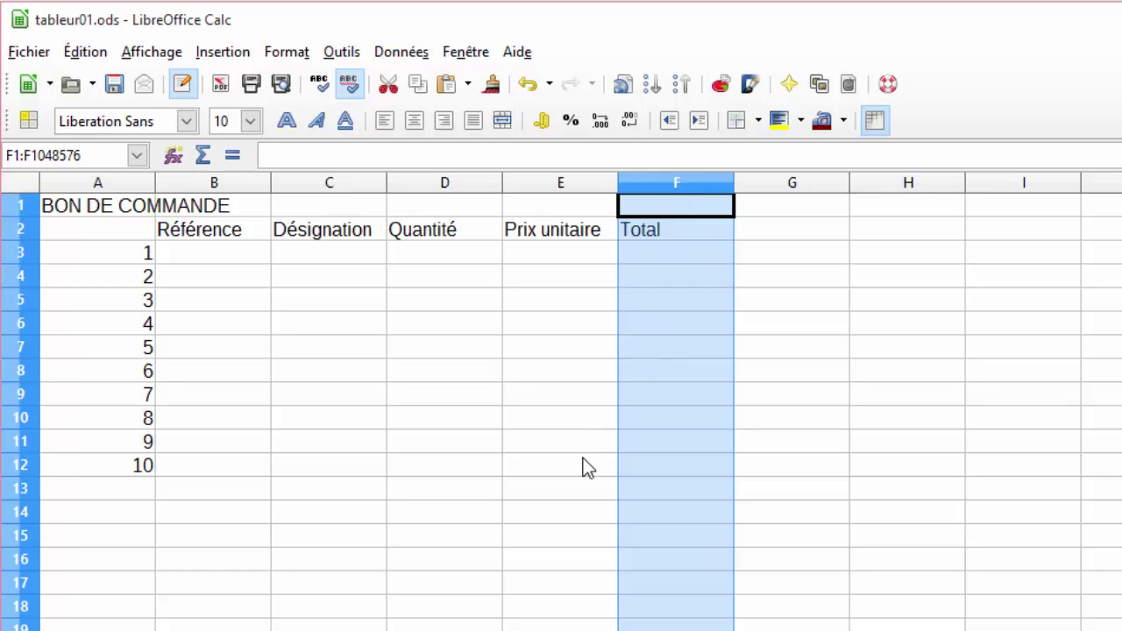
click(576, 487)
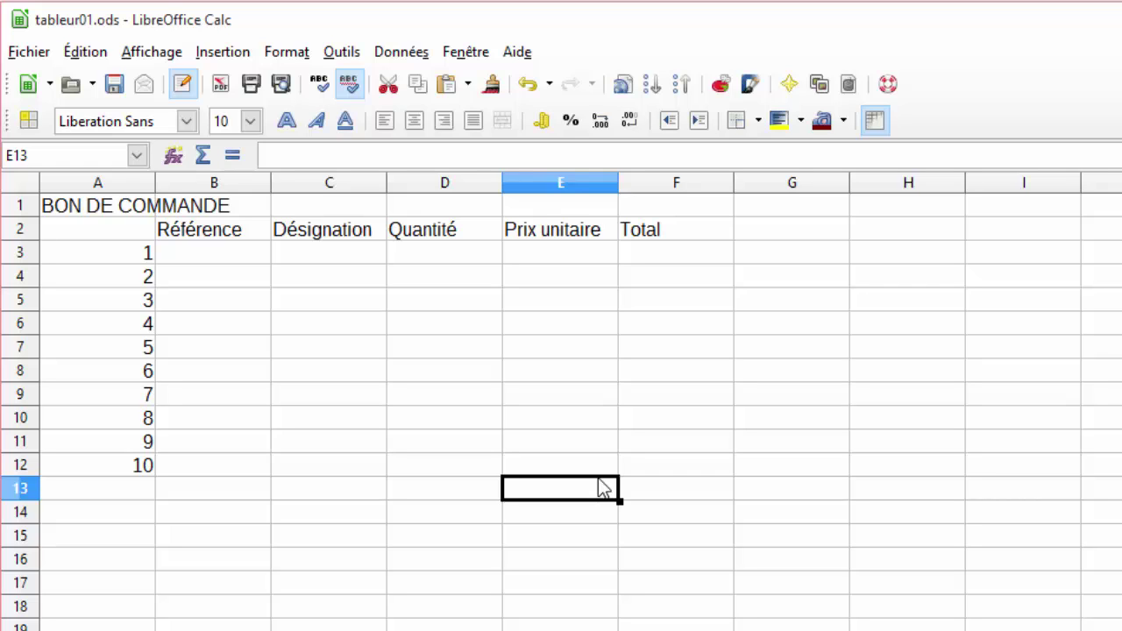
click(483, 494)
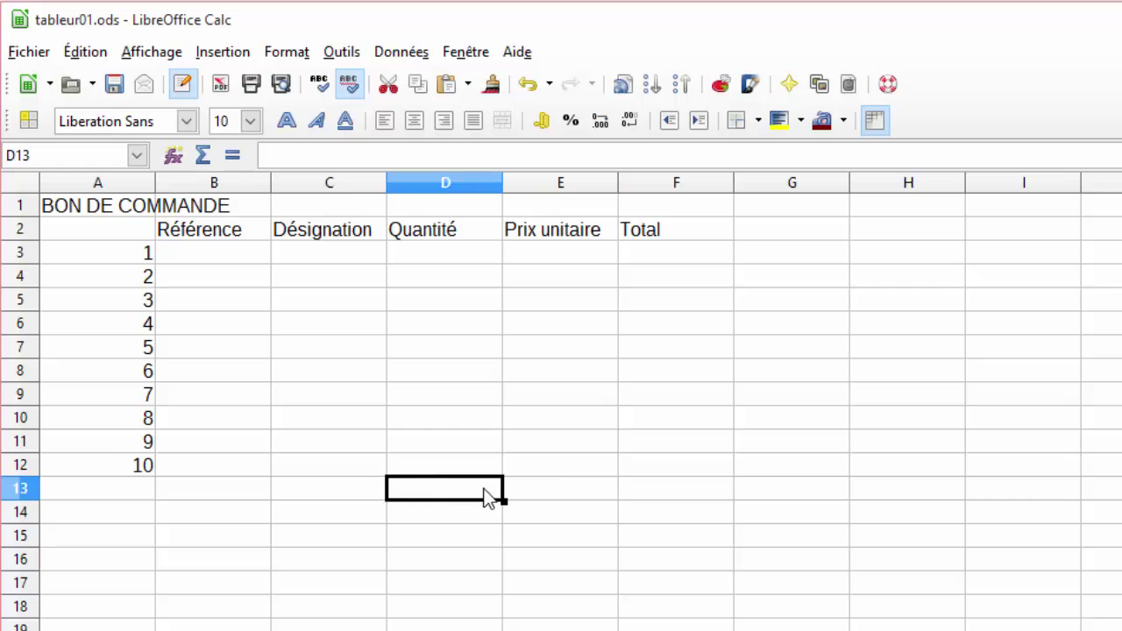
drag(505, 493, 513, 494)
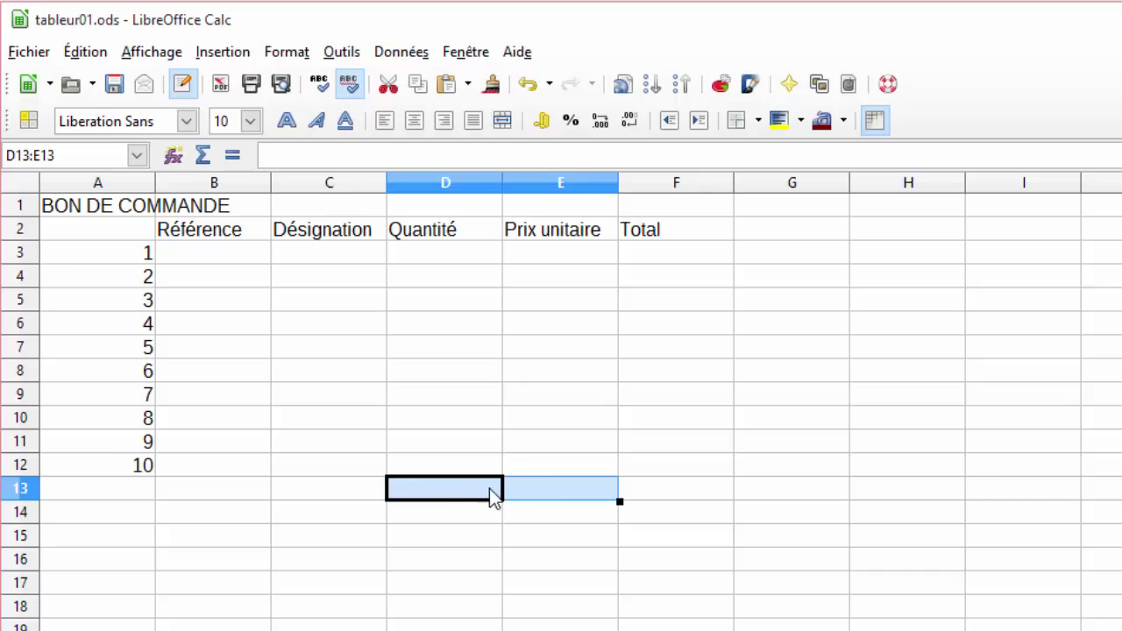
Step: Enter the label SOUS-TOTAL in cell E13, below the last numbered line
click(532, 488)
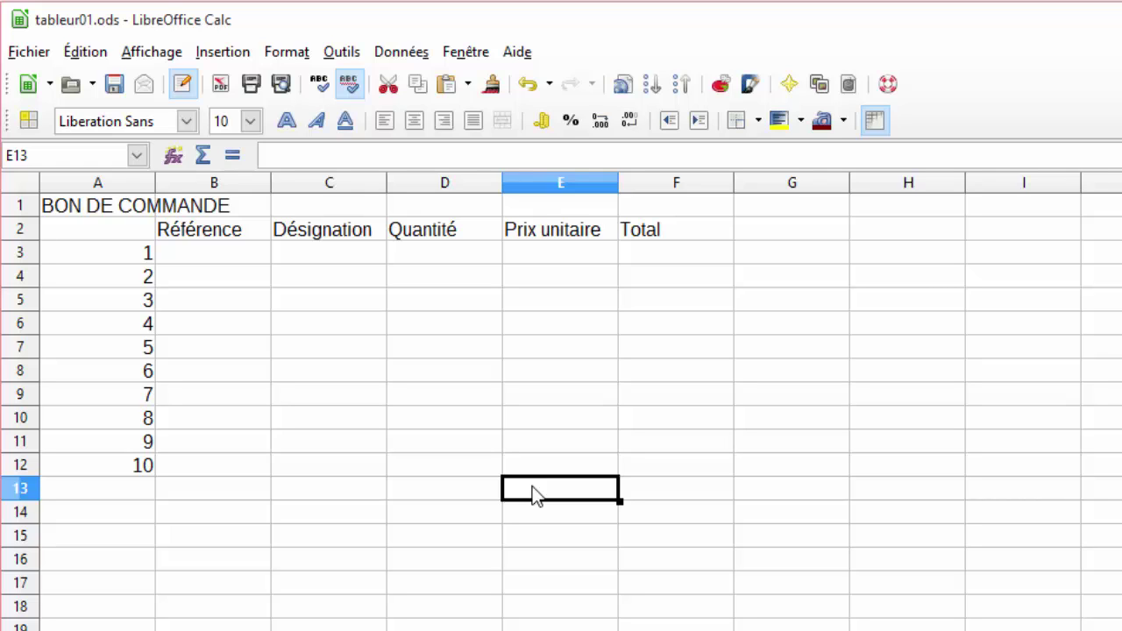
text(sou)
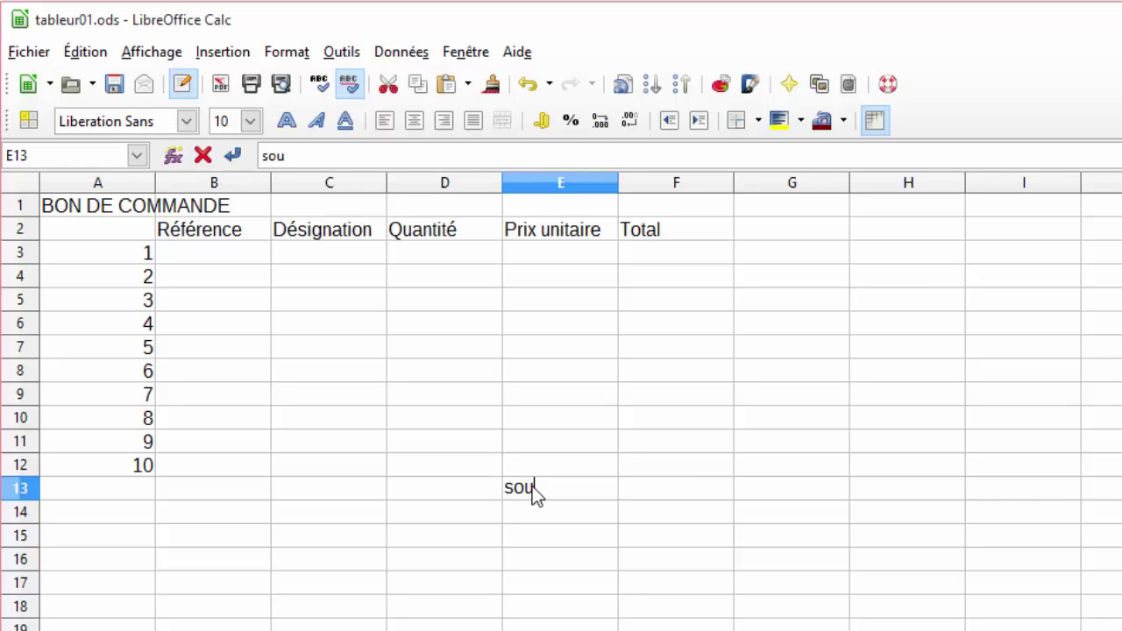
key(BackSpace)
key(BackSpace)
key(BackSpace)
text(SOUS-)
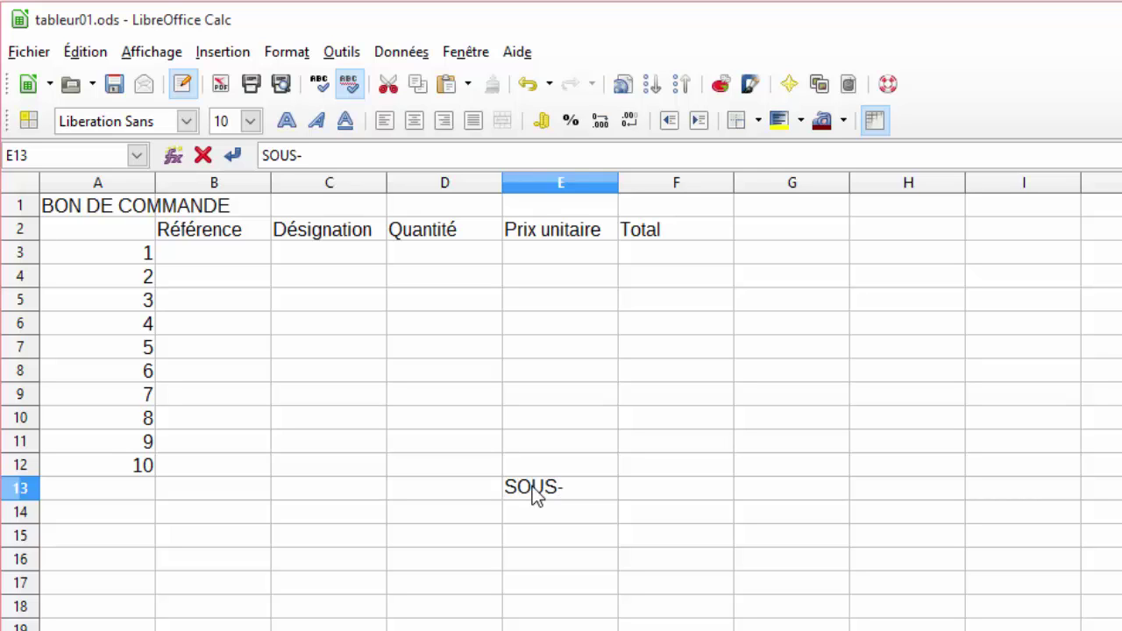
text(TOTAL)
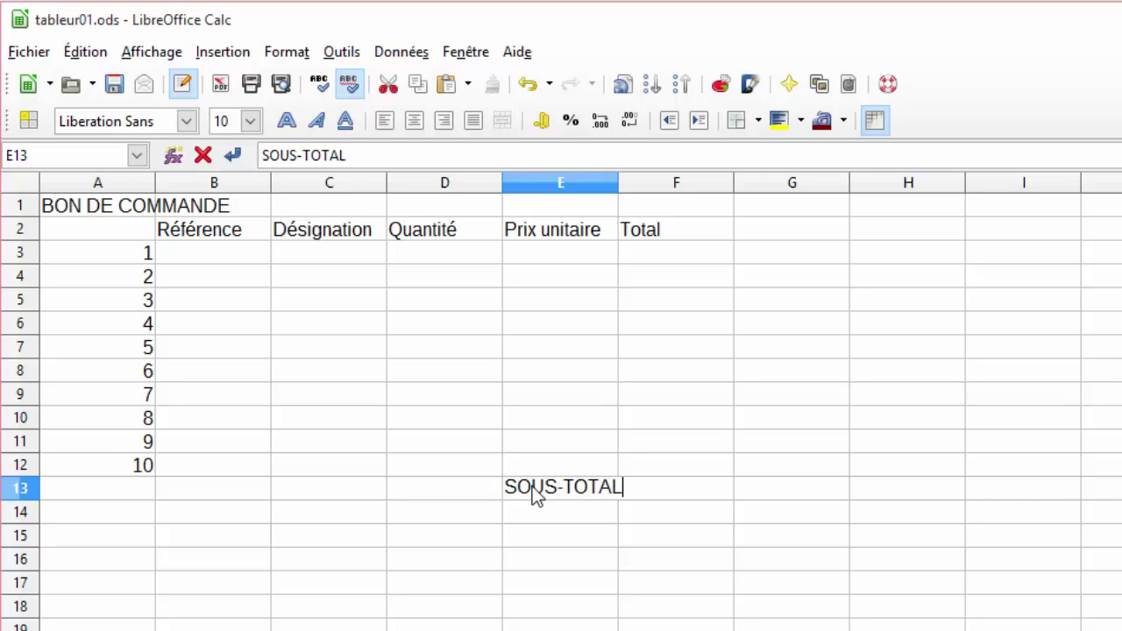
key(Return)
Step: Enter the labels TVA in cell E14 and MONTANT DEDUIT in cell E15
text(t)
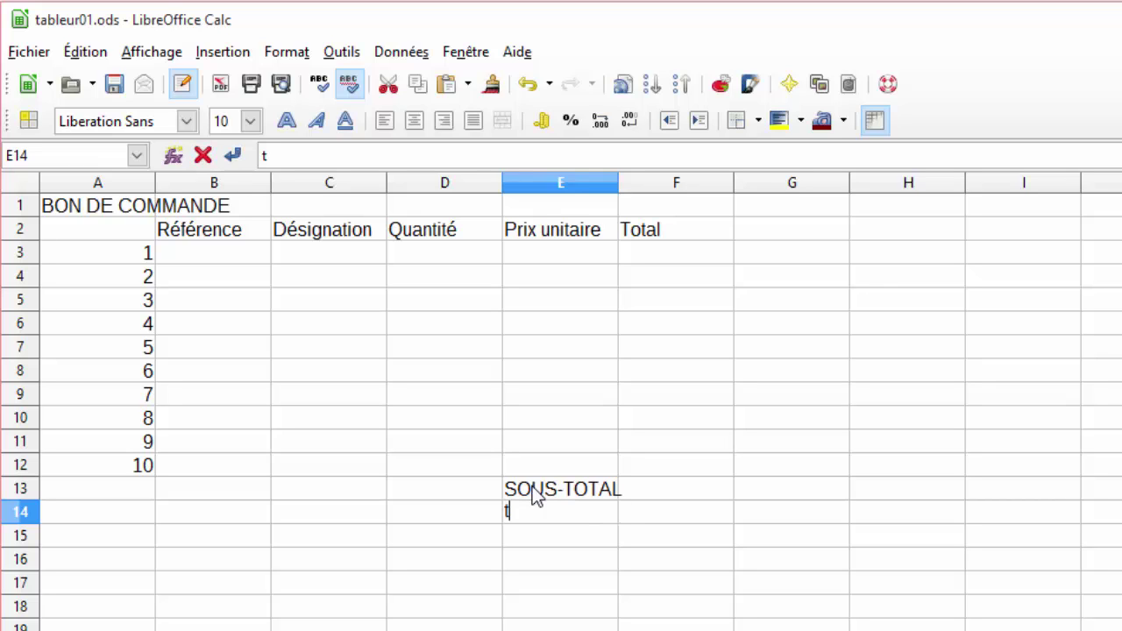
key(BackSpace)
text(TVA)
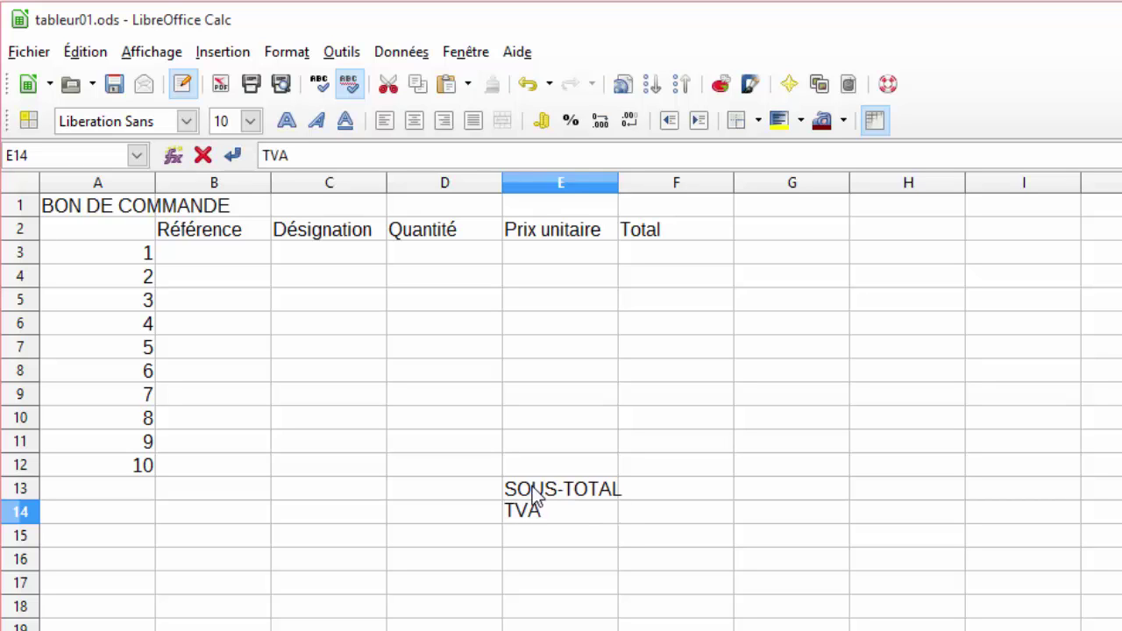
key(Return)
text(MONTANT DEDUIT)
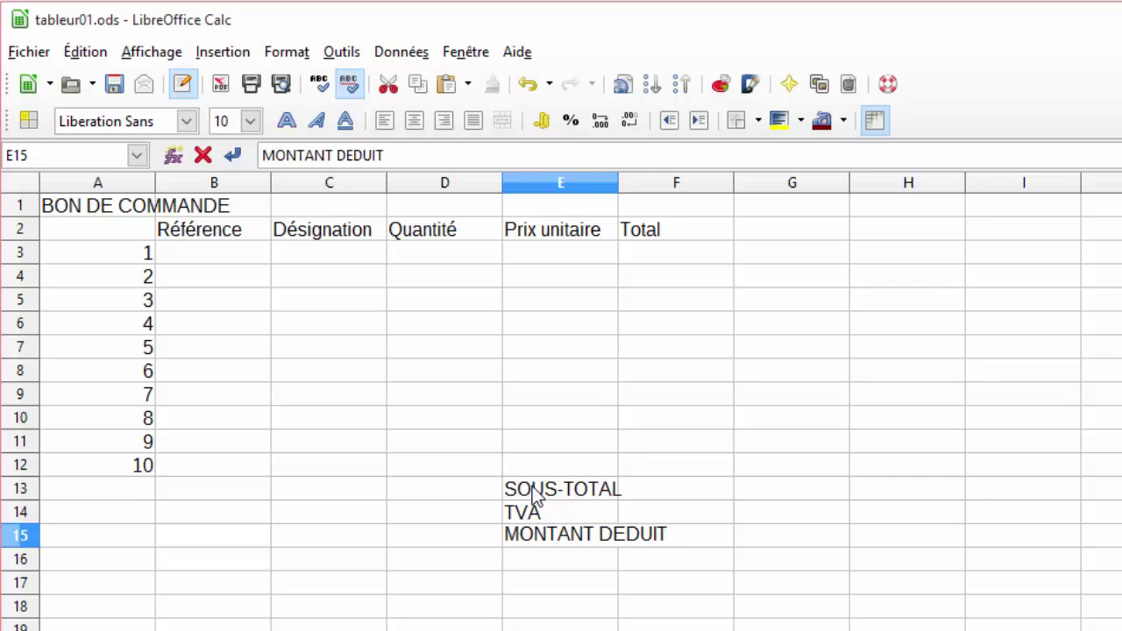
key(Return)
Step: Enter the labels FRAIS DE LIVRAISON in cell E16 and TOTAL in cell E17
text(FRAIS DE )
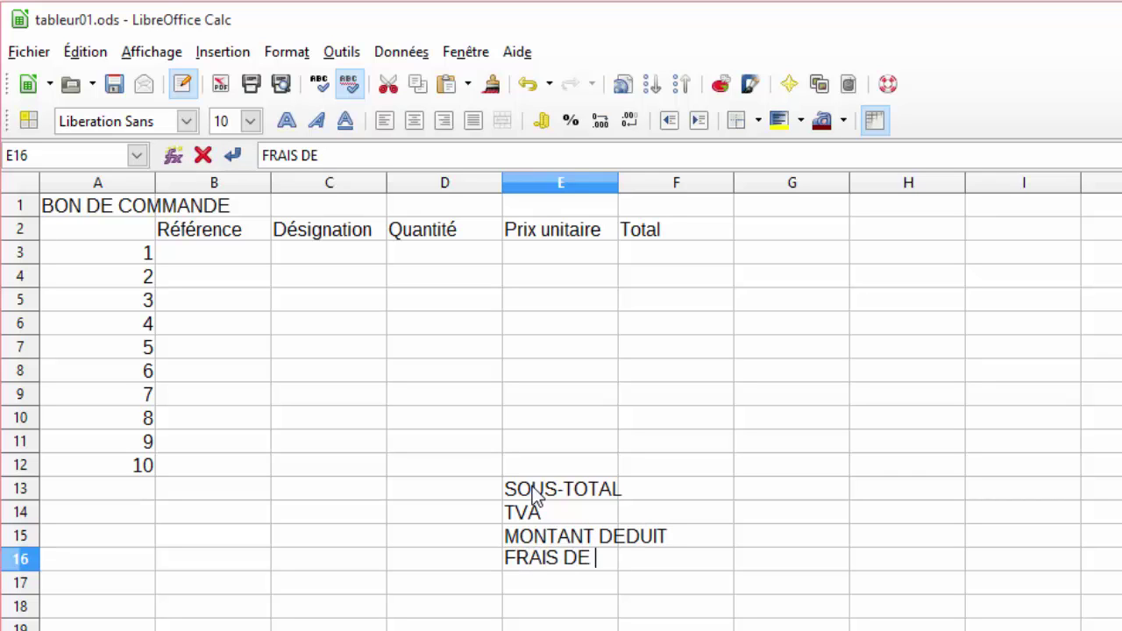
text(LIVRAISON)
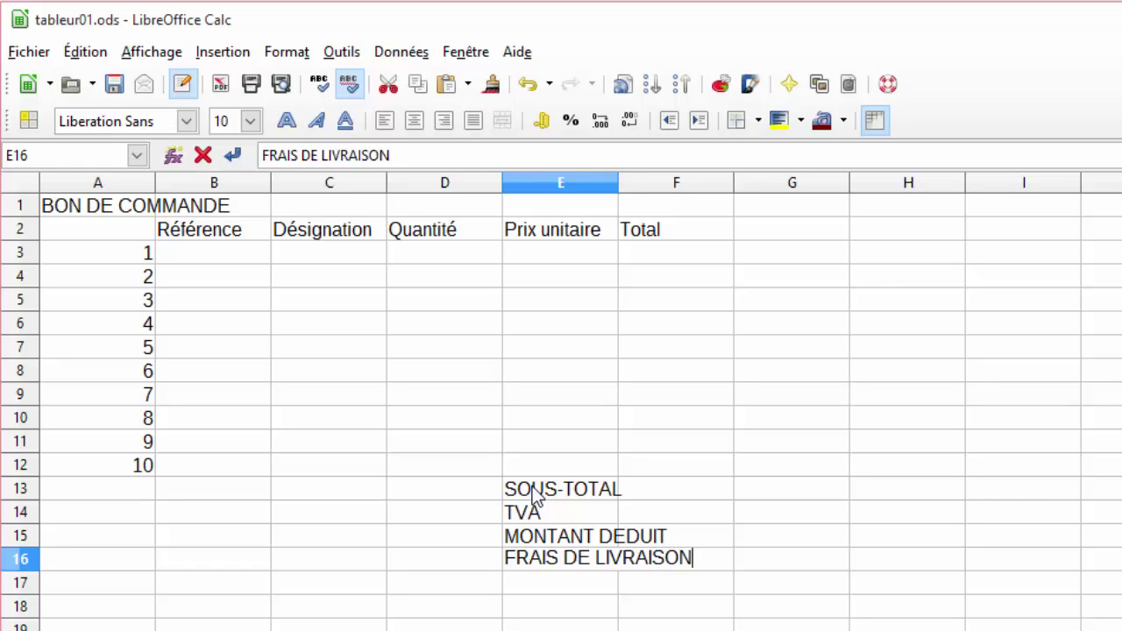
key(Return)
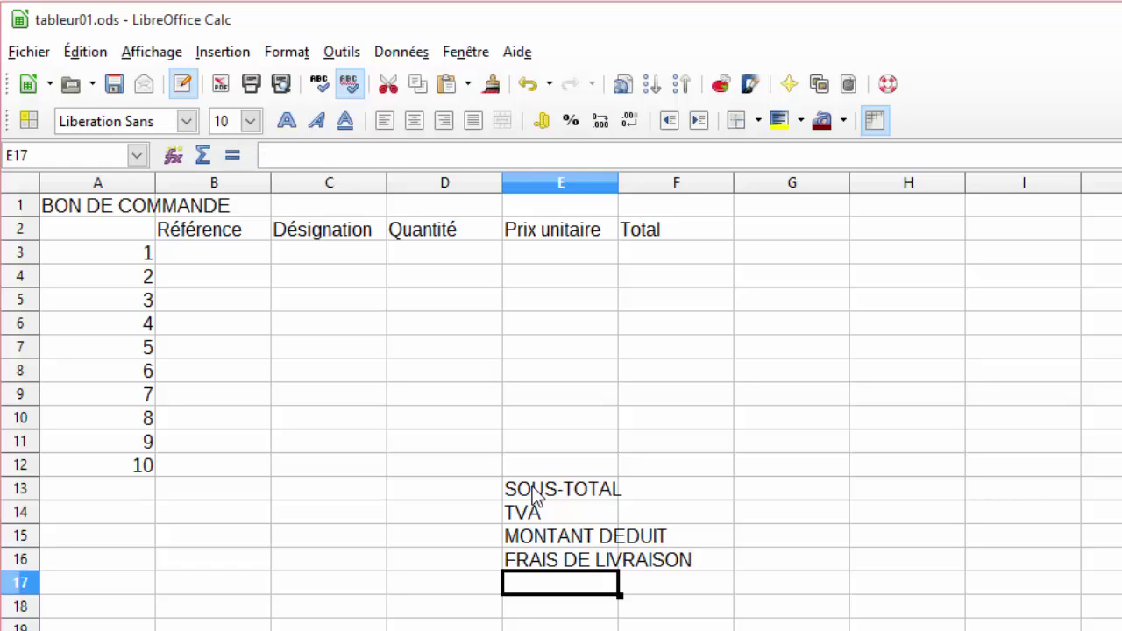
text(TOTAL)
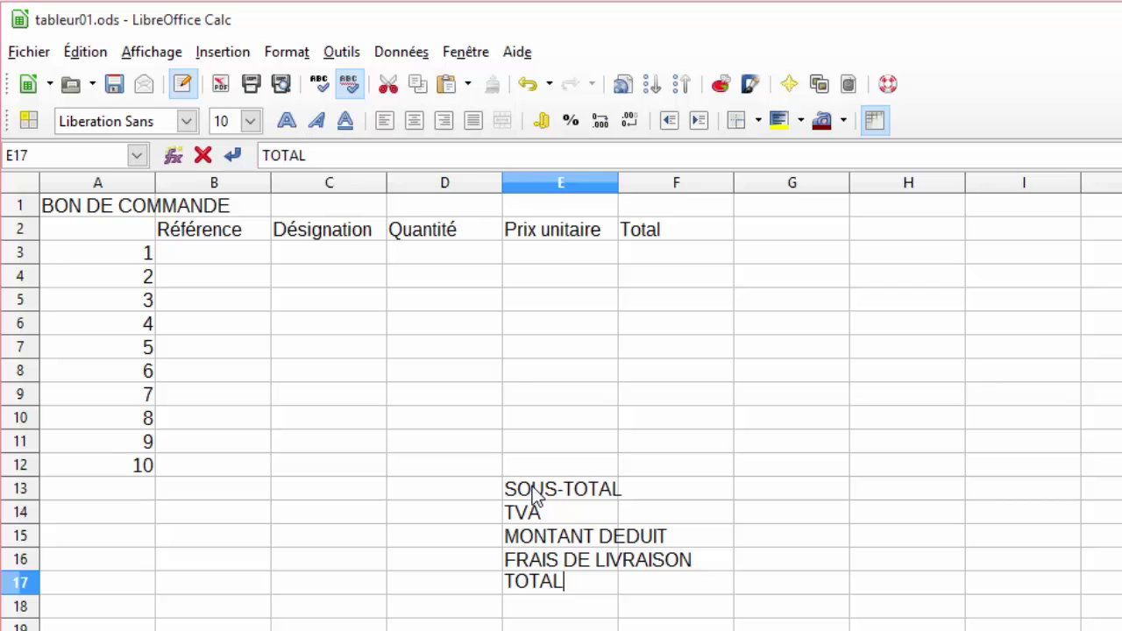
key(Return)
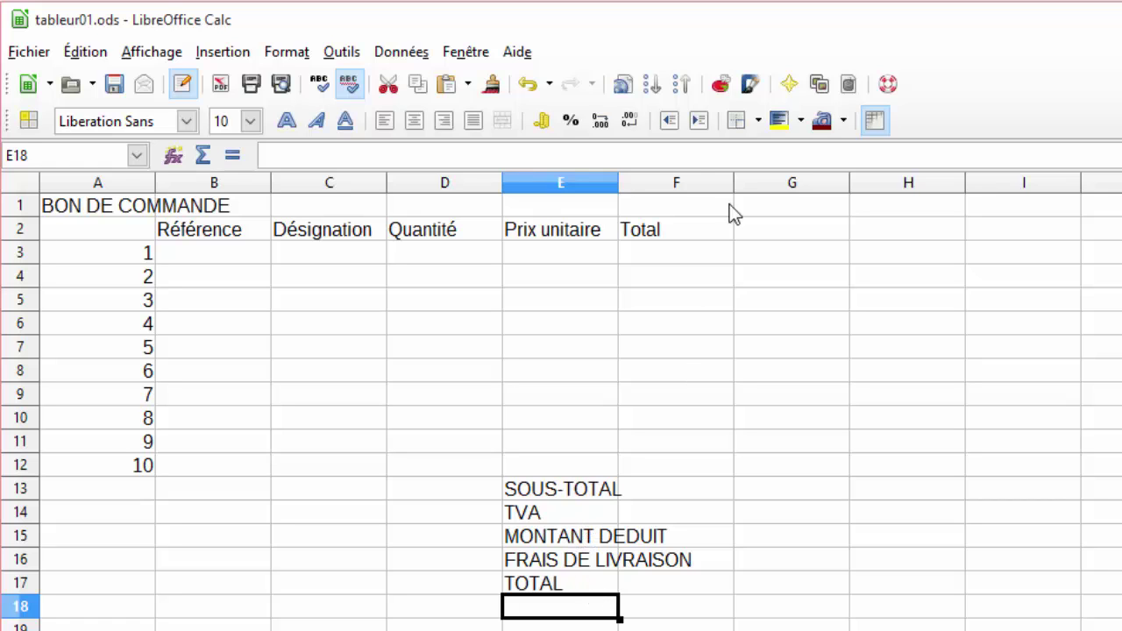
Step: Move the five summary labels in E13:E17 one column left to D13:D17
click(690, 185)
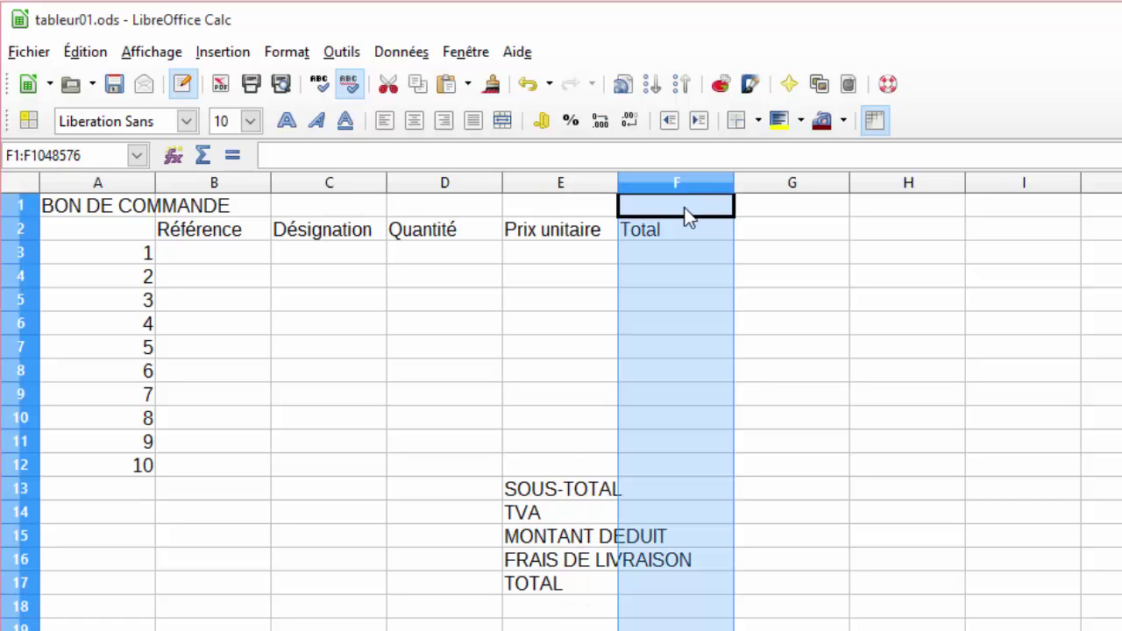
click(542, 496)
drag(542, 496, 544, 595)
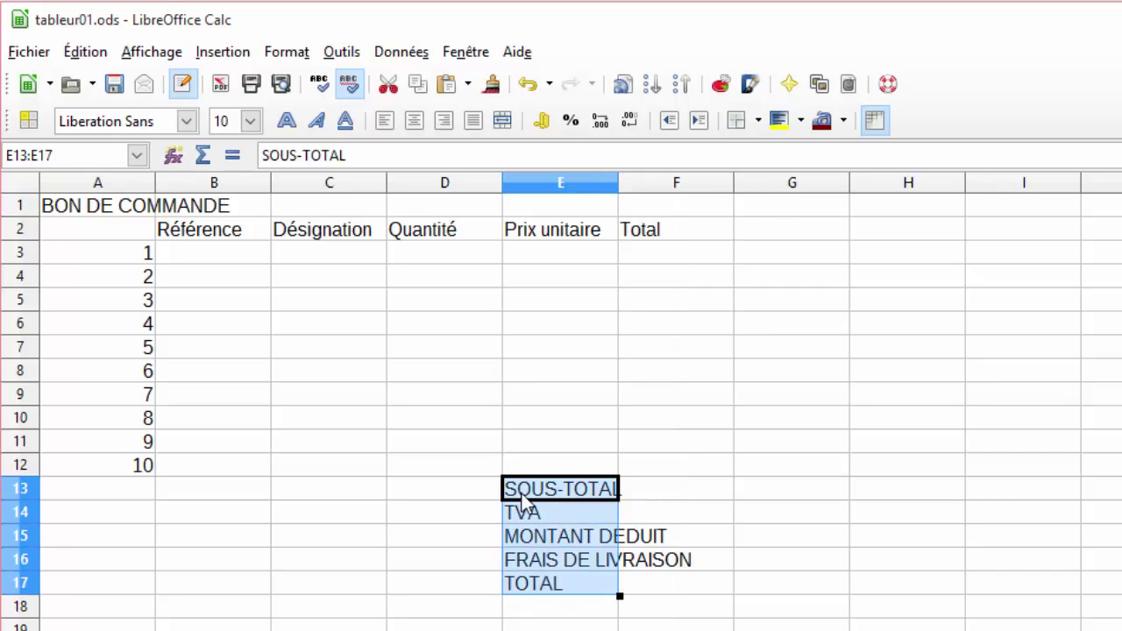
drag(523, 484, 482, 487)
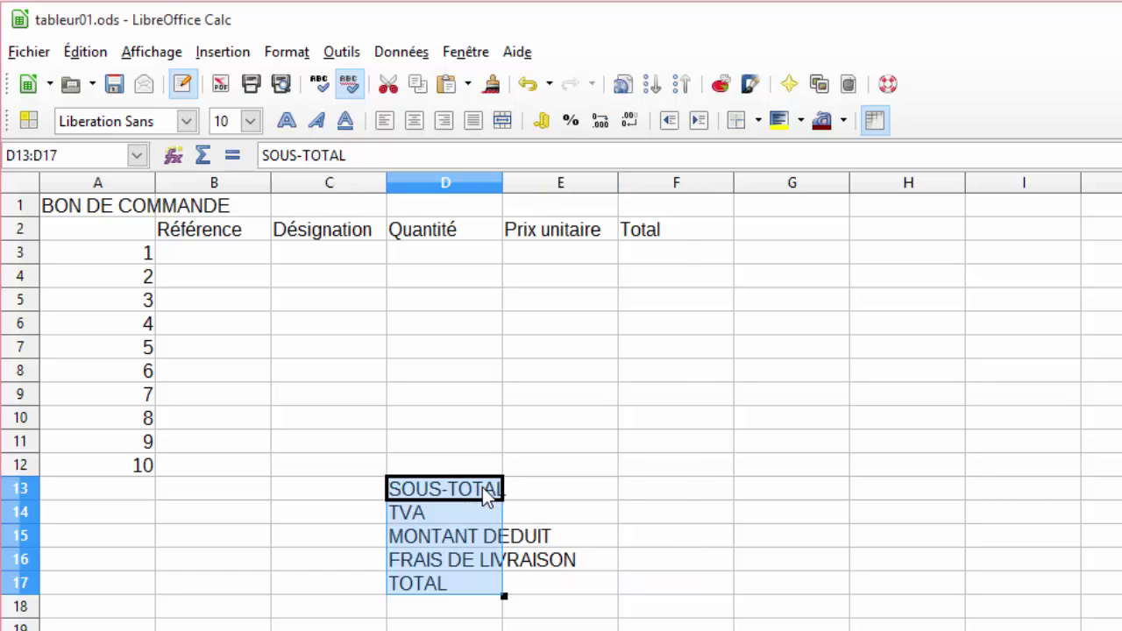
click(632, 508)
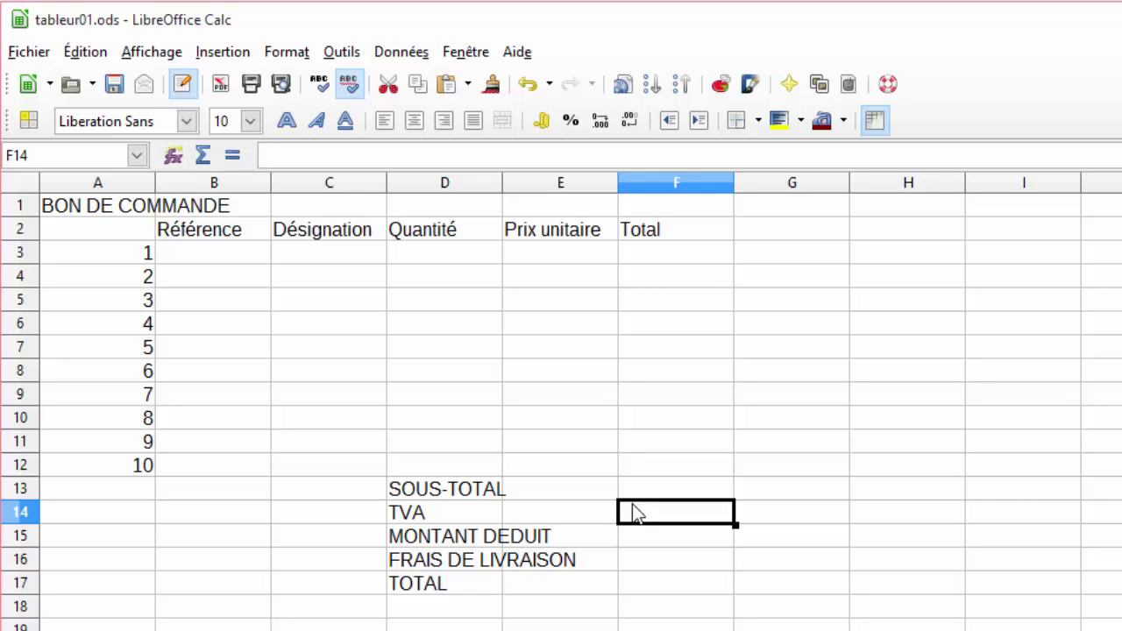
Step: Try right-aligning the SOUS-TOTAL and TVA labels in D13 and D14, and set both back to left alignment
click(473, 496)
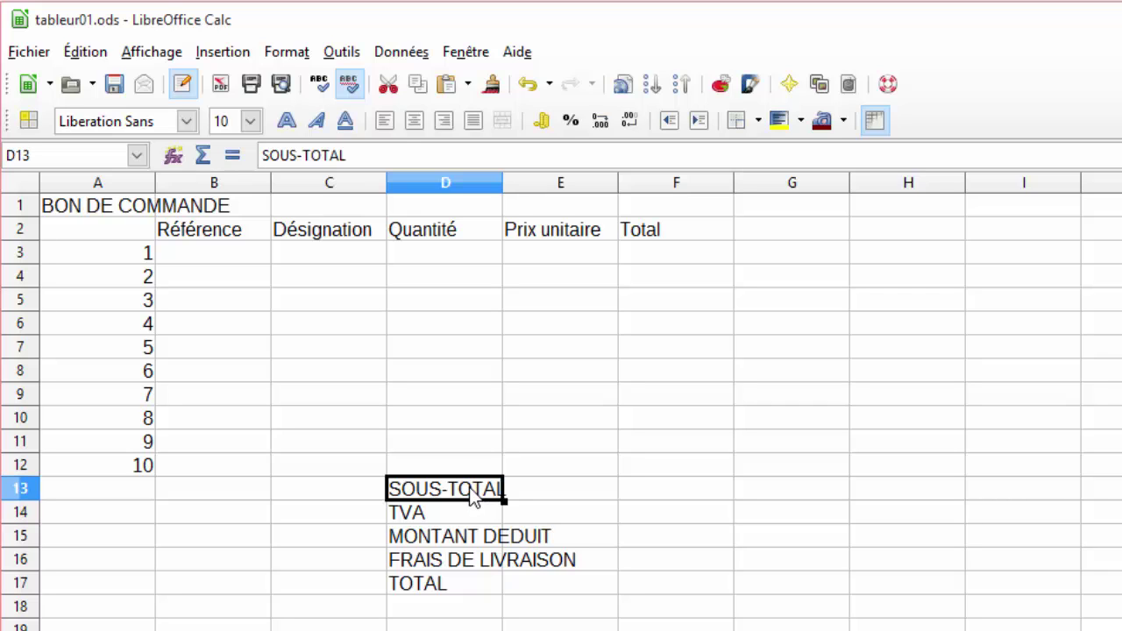
click(444, 123)
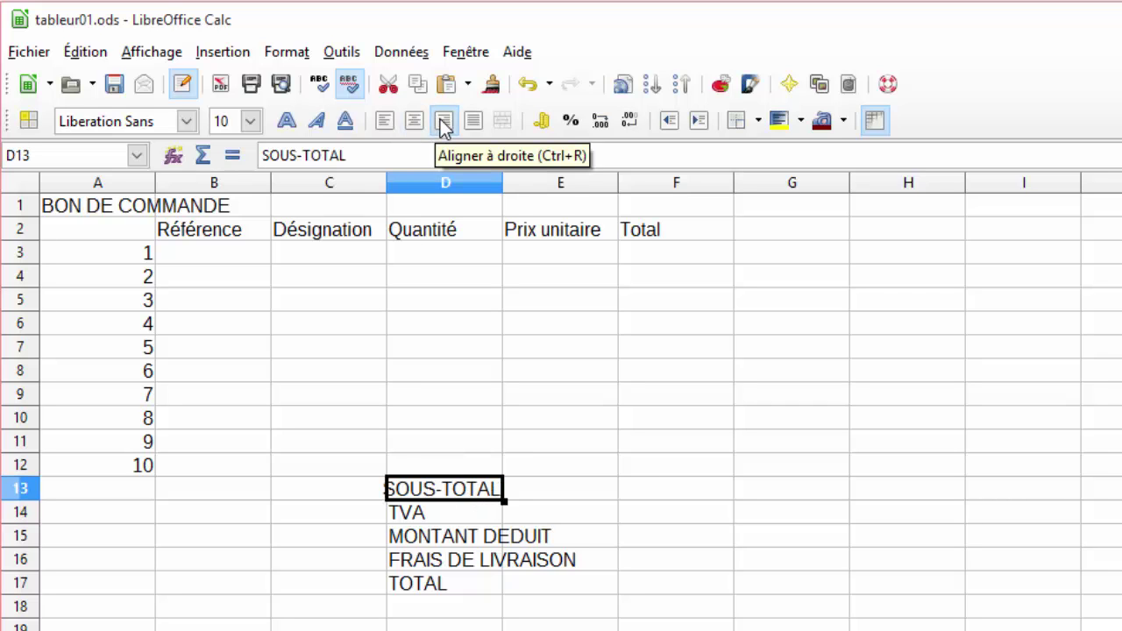
click(426, 517)
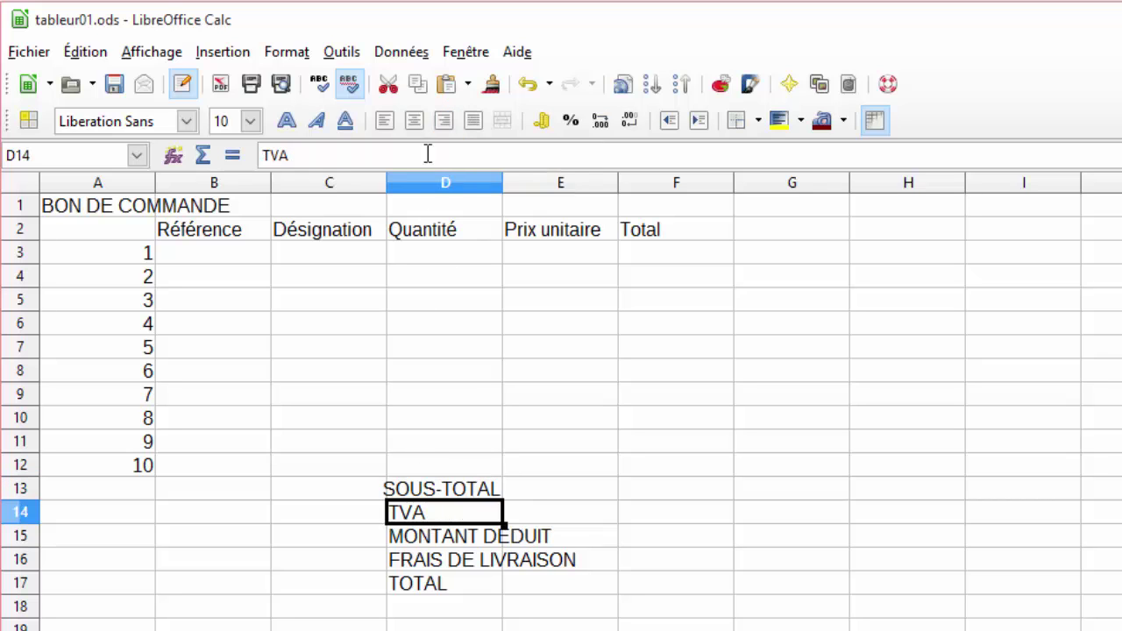
click(444, 121)
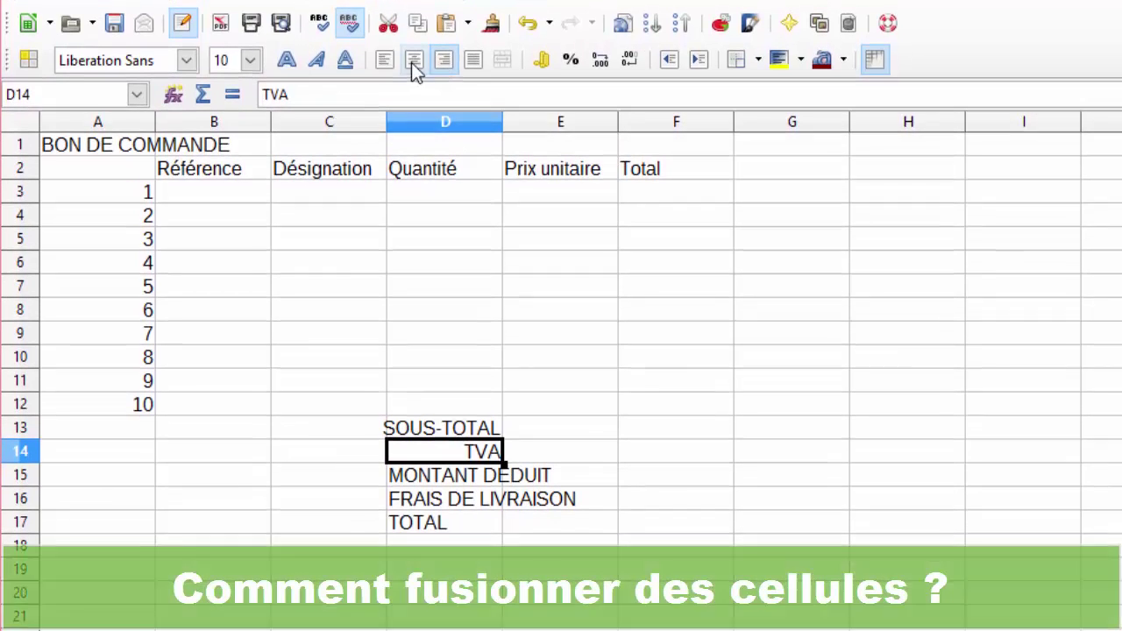
click(384, 59)
click(460, 427)
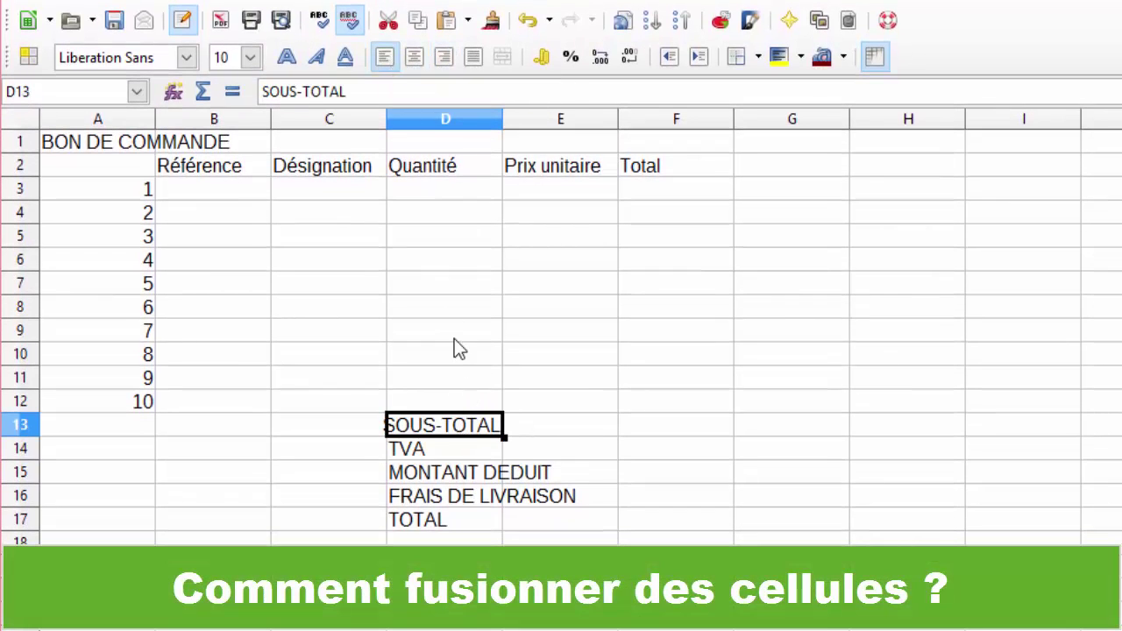
click(392, 66)
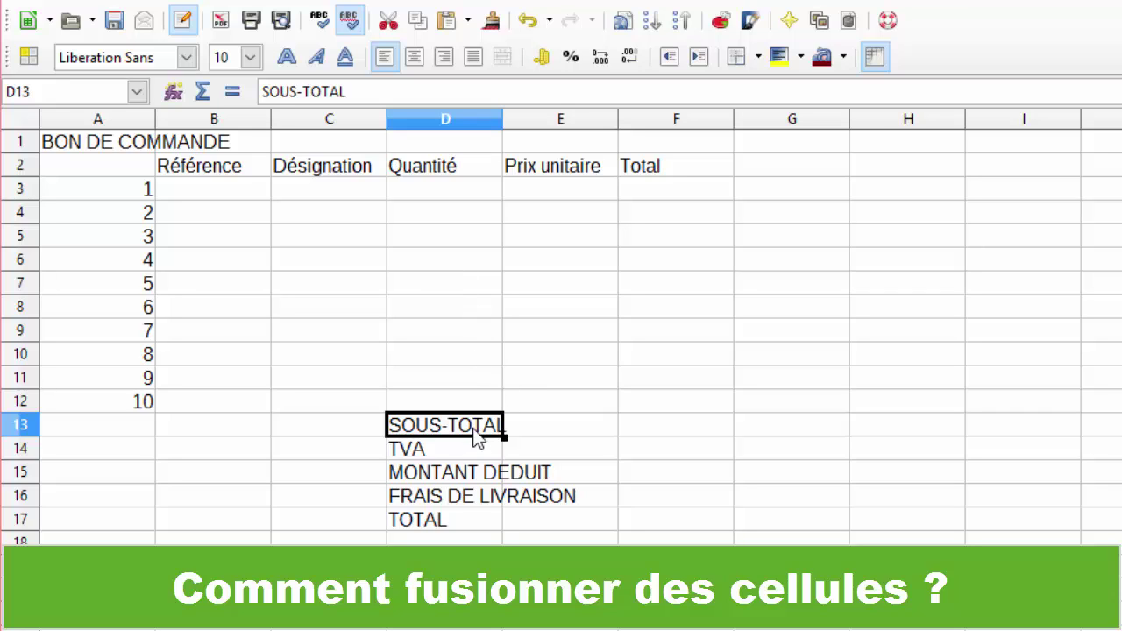
Step: Merge and center cells D13:E13 of the SOUS-TOTAL row, moving the hidden cells' content into the first cell
drag(473, 426, 512, 418)
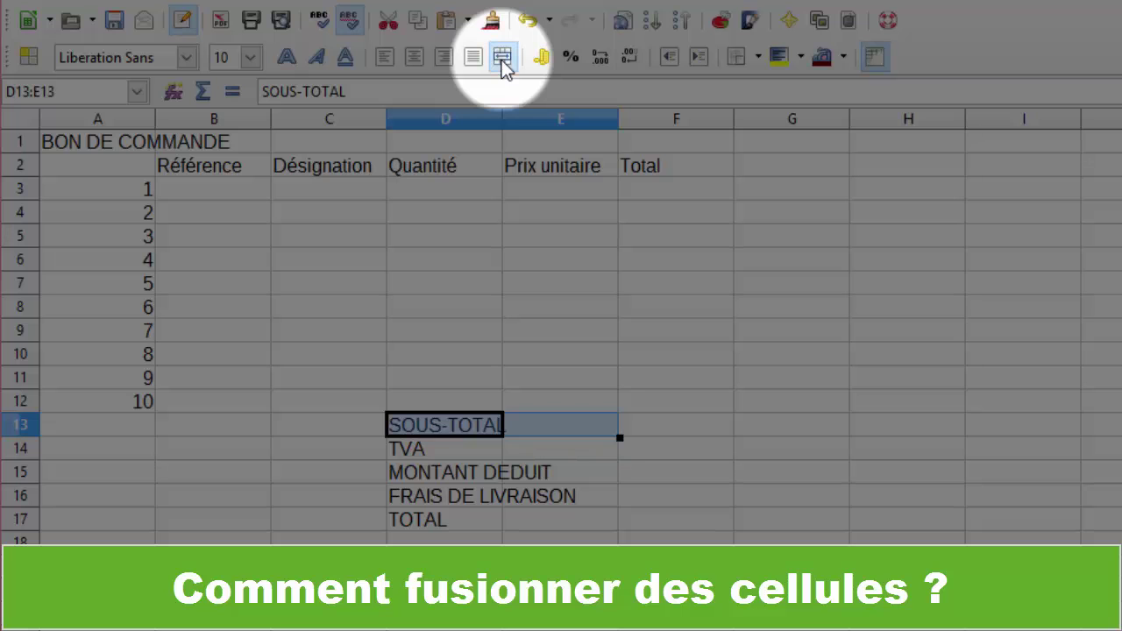
click(501, 58)
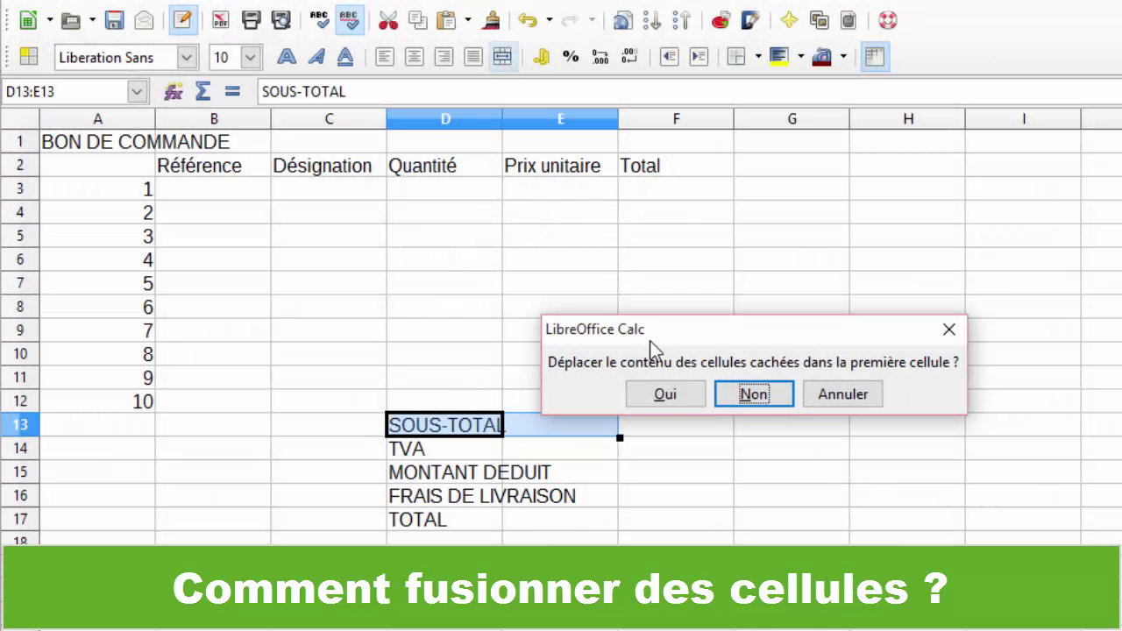
click(668, 394)
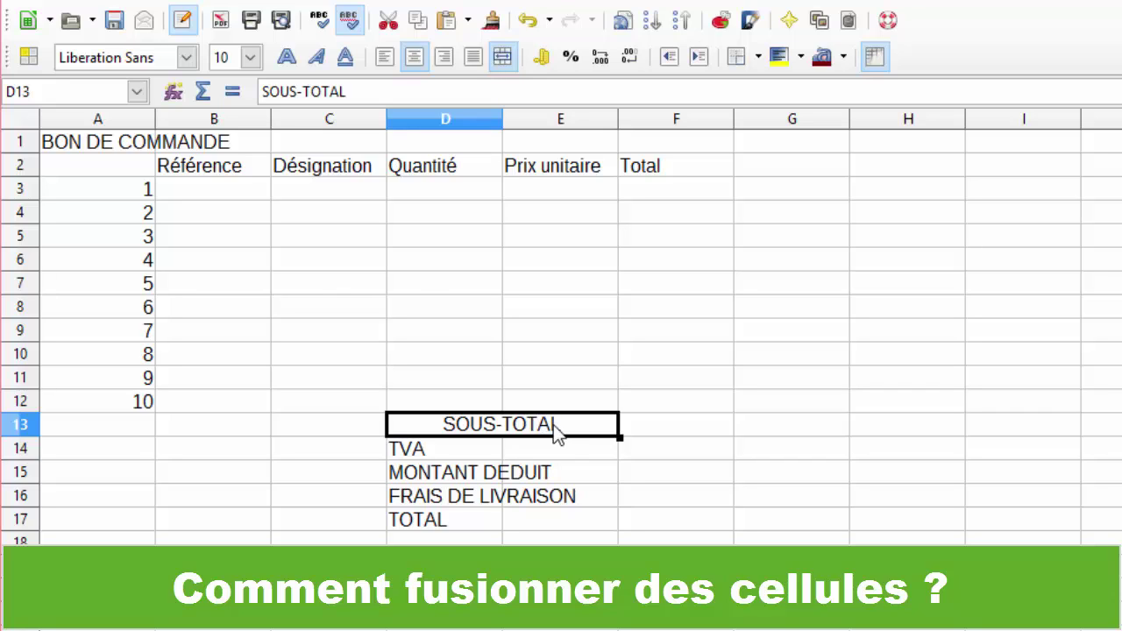
click(550, 454)
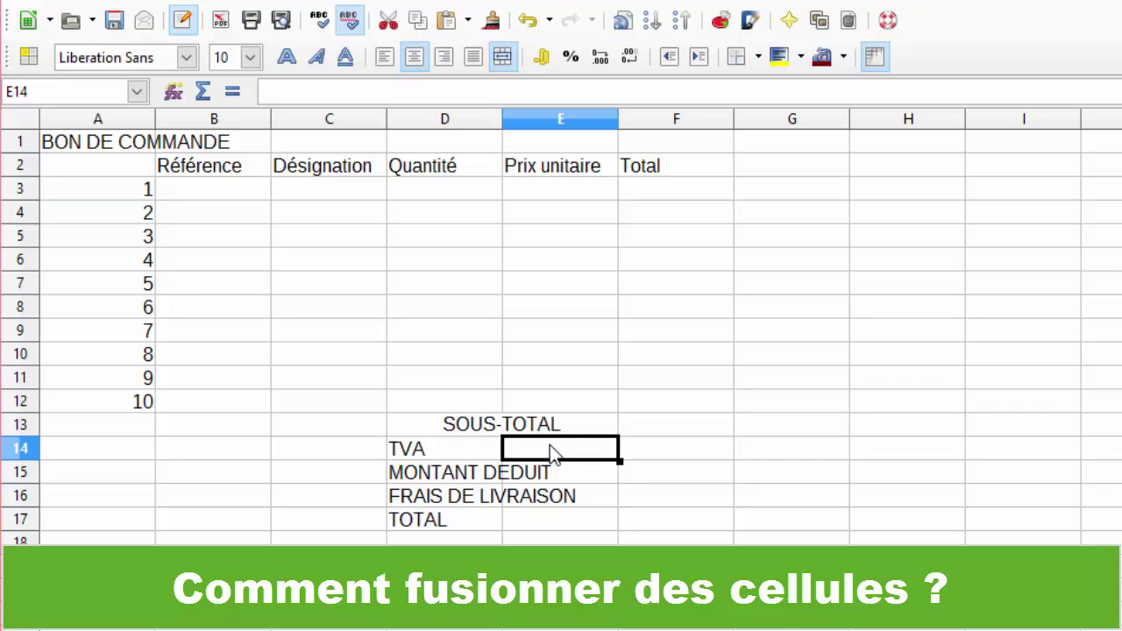
Step: Merge and center cells D14:E14 of the TVA row without moving the hidden cells' content
click(545, 432)
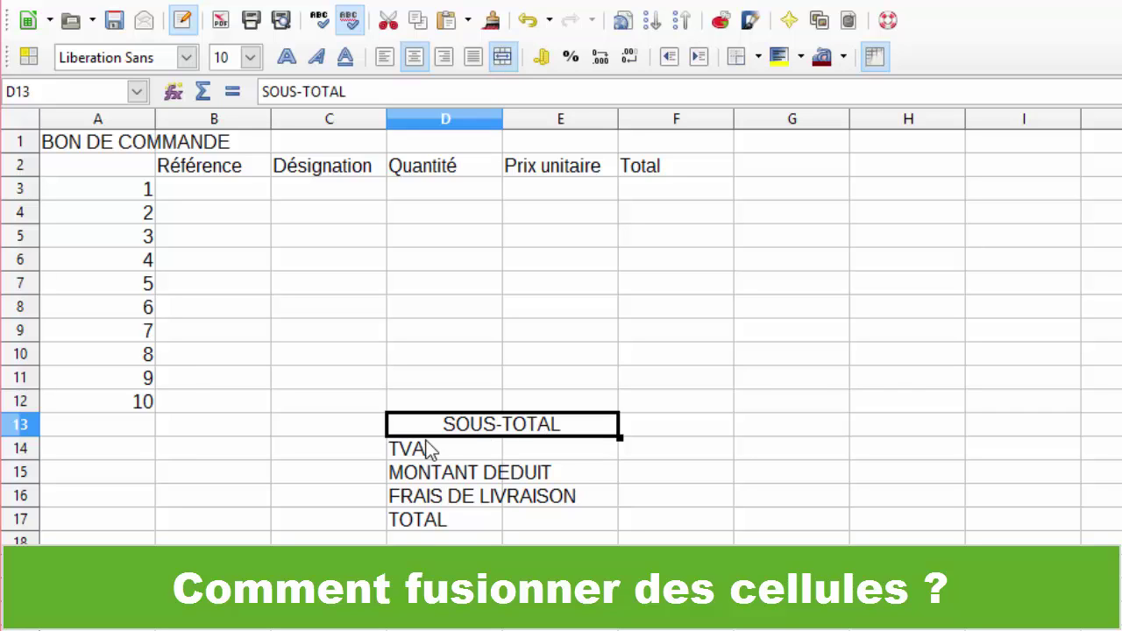
drag(427, 453, 509, 450)
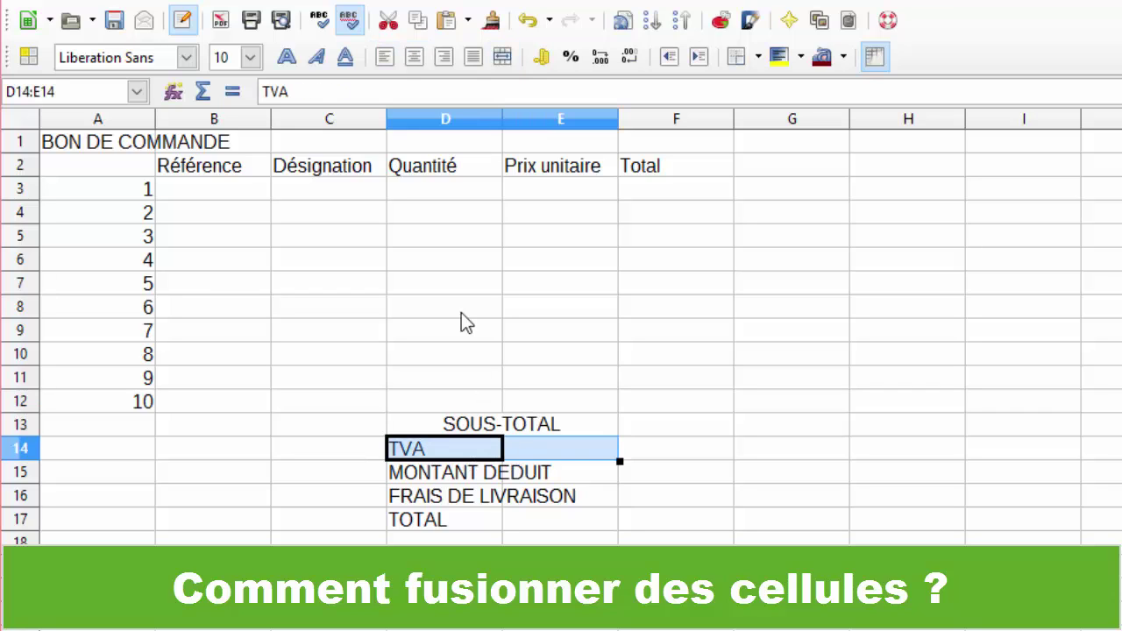
click(502, 56)
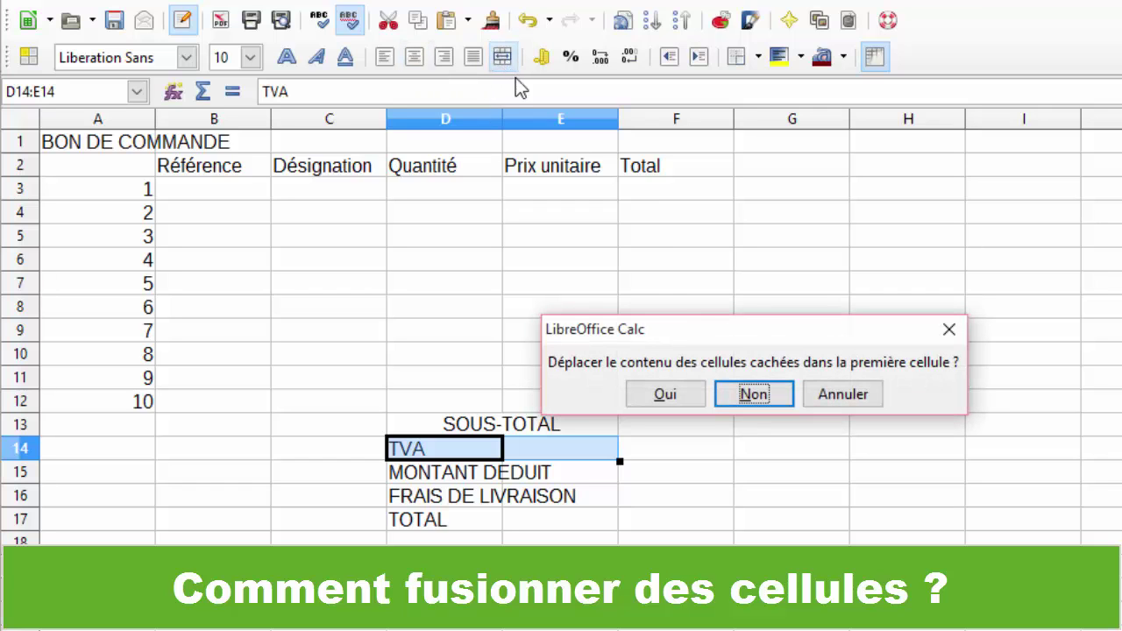
click(750, 394)
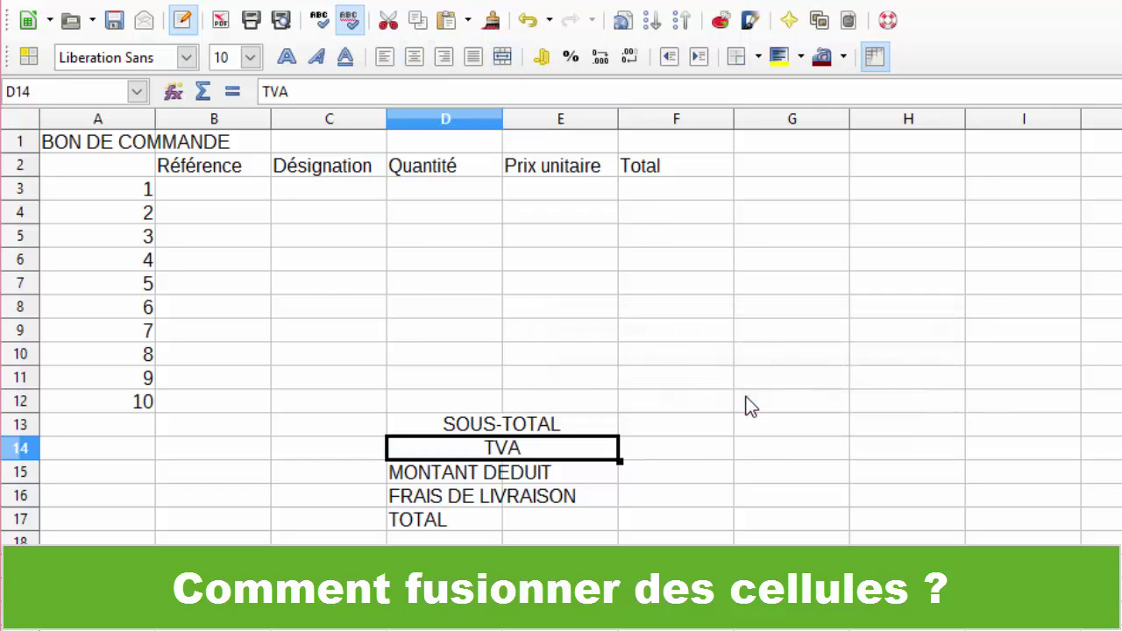
Step: Merge and center cells D15:E15 of the MONTANT DEDUIT row, declining to move the hidden cells' content
click(546, 471)
drag(501, 474, 493, 472)
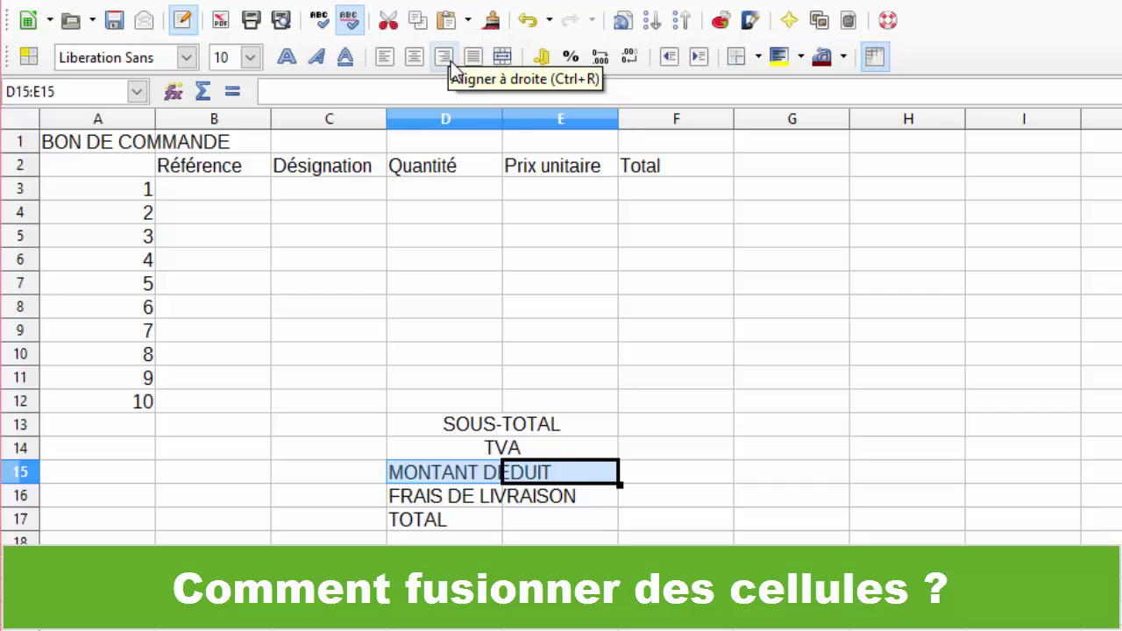
click(501, 58)
click(720, 396)
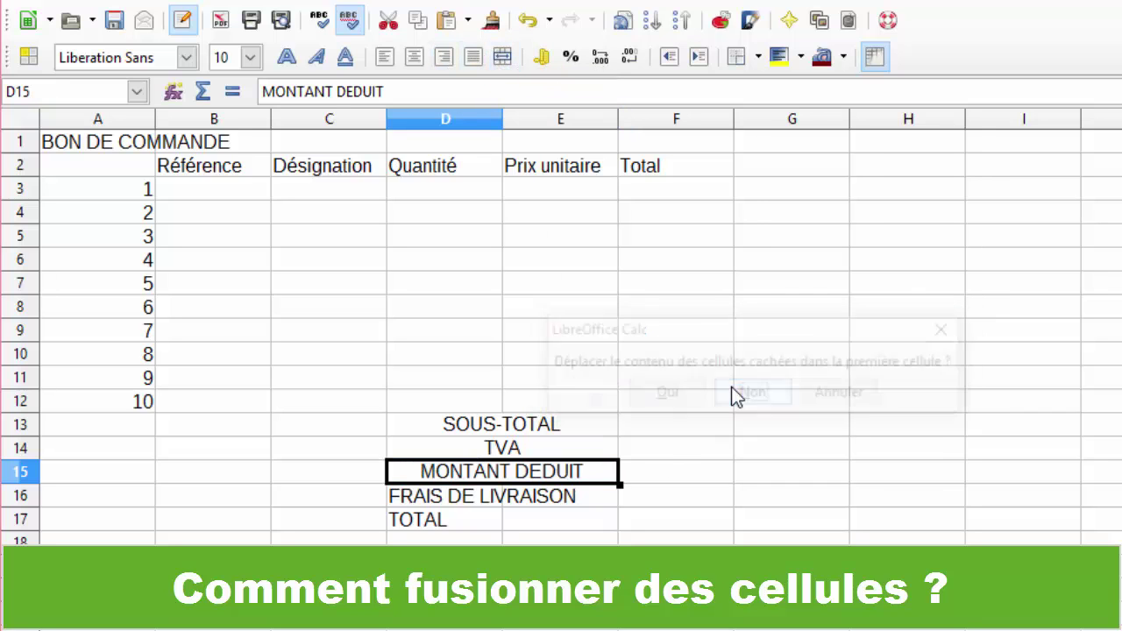
Step: Merge and center cells D16:E16 of the FRAIS DE LIVRAISON row and cells D17:E17 of the TOTAL row
drag(563, 505, 492, 496)
click(506, 57)
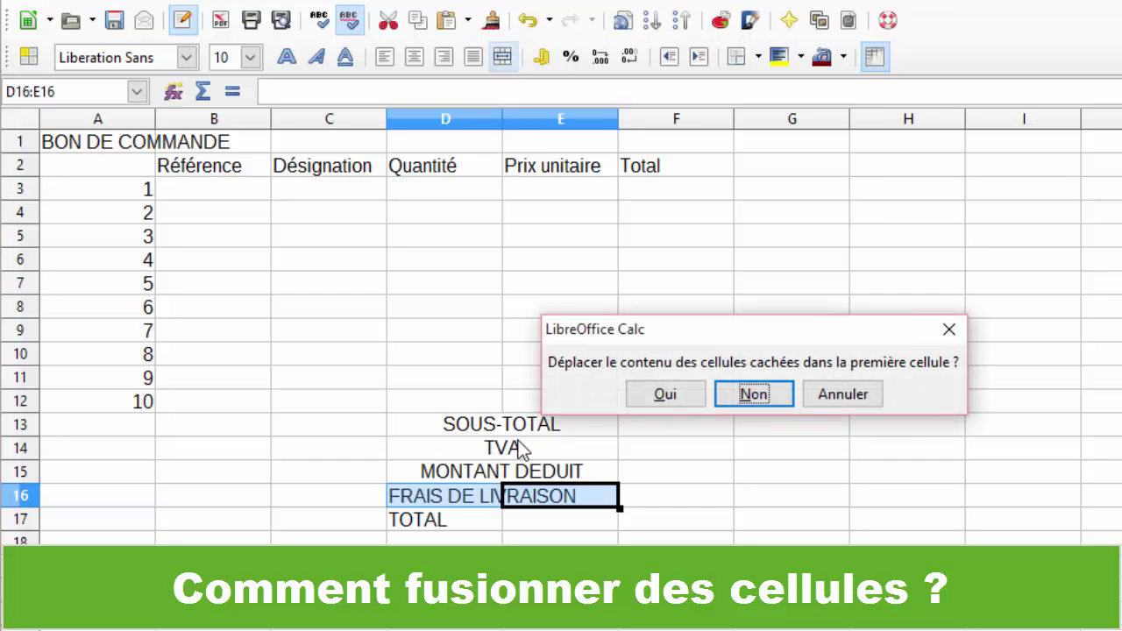
click(739, 399)
drag(447, 521, 522, 518)
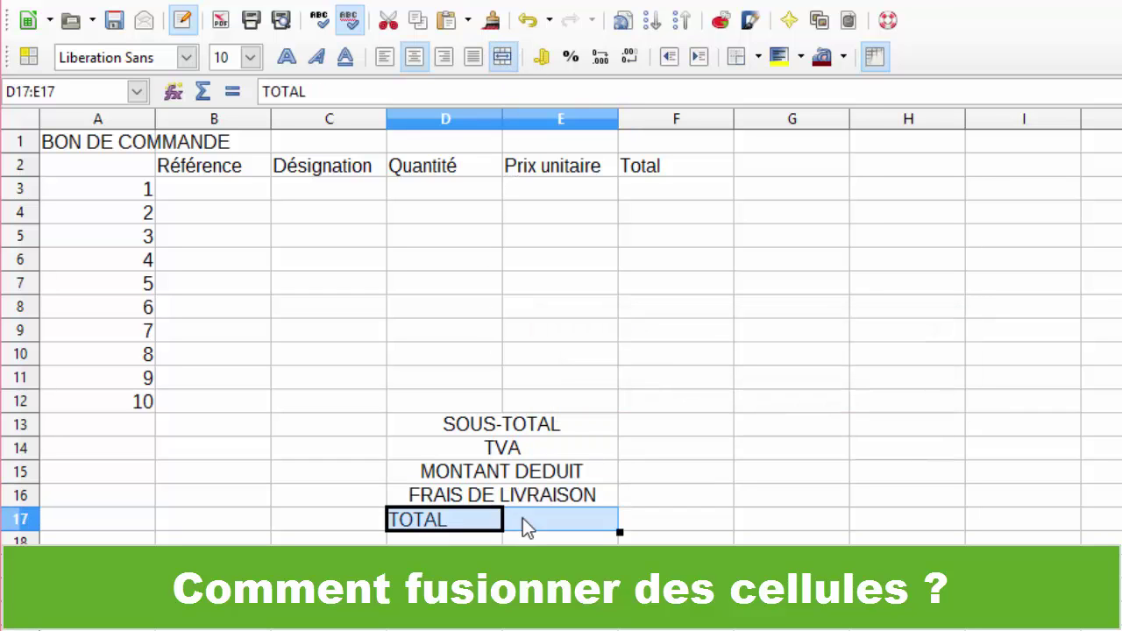
click(506, 58)
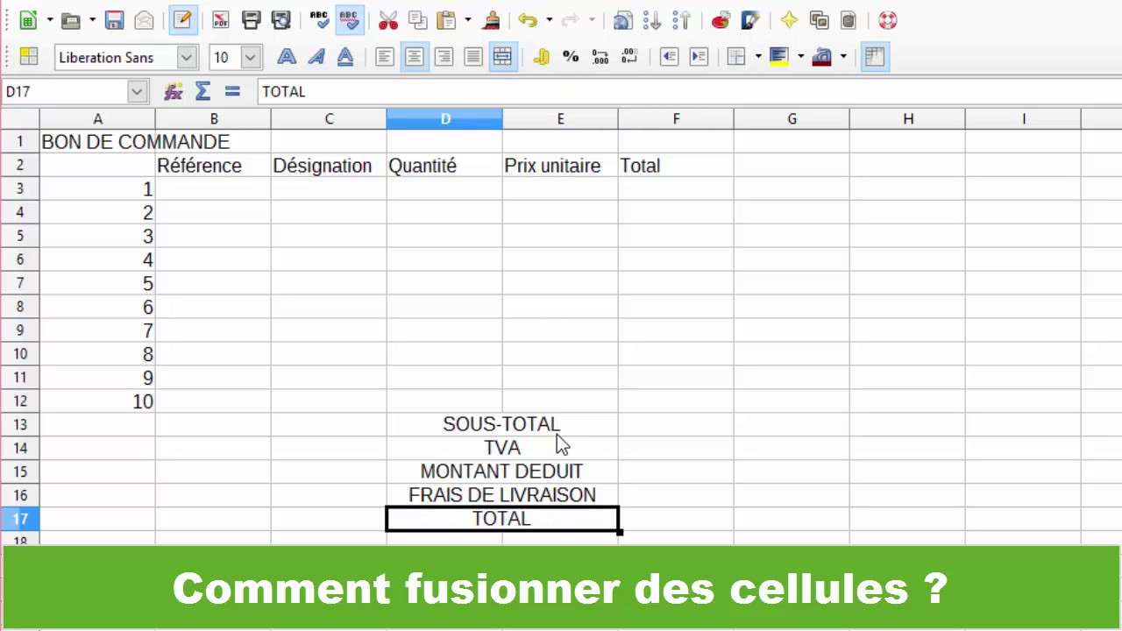
Step: Right-align the five merged summary labels in D13:E17
drag(557, 427, 559, 511)
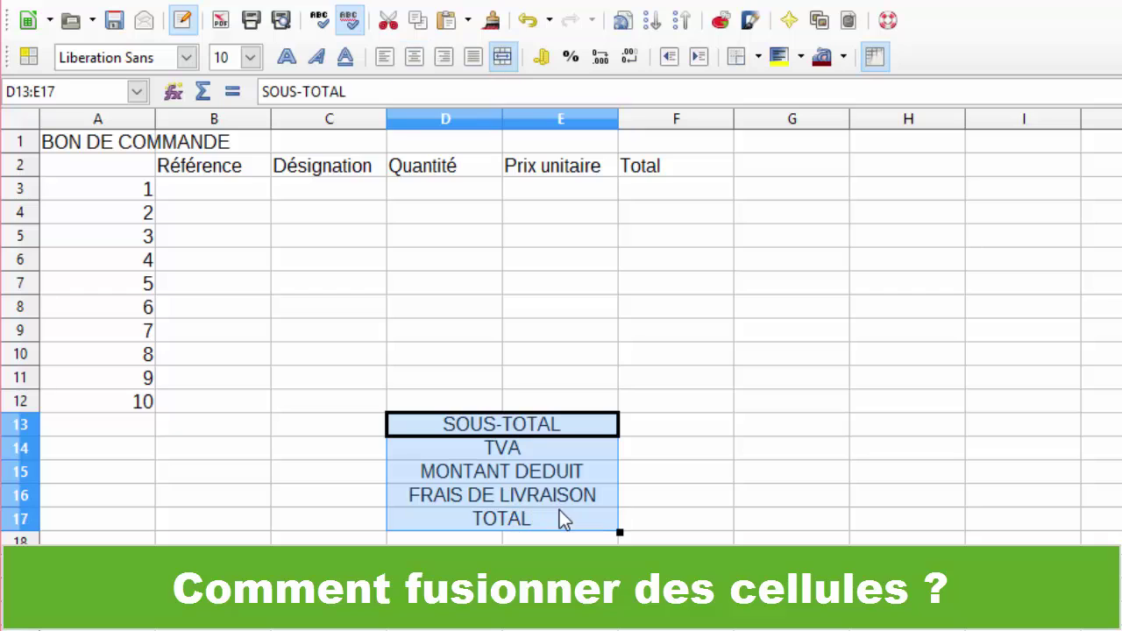
click(450, 60)
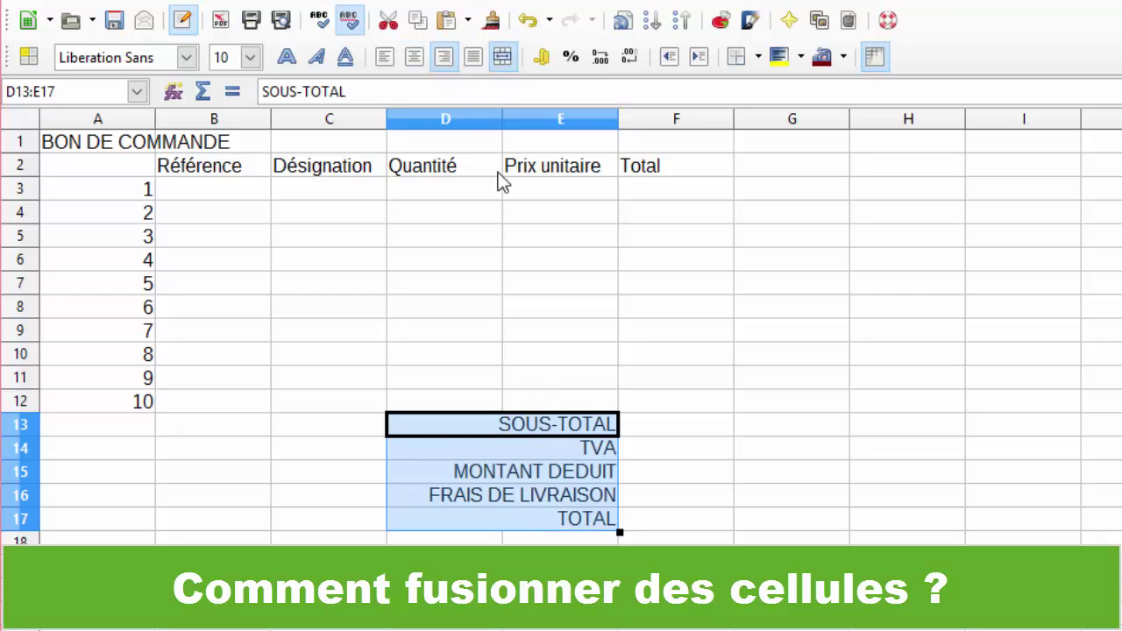
click(697, 350)
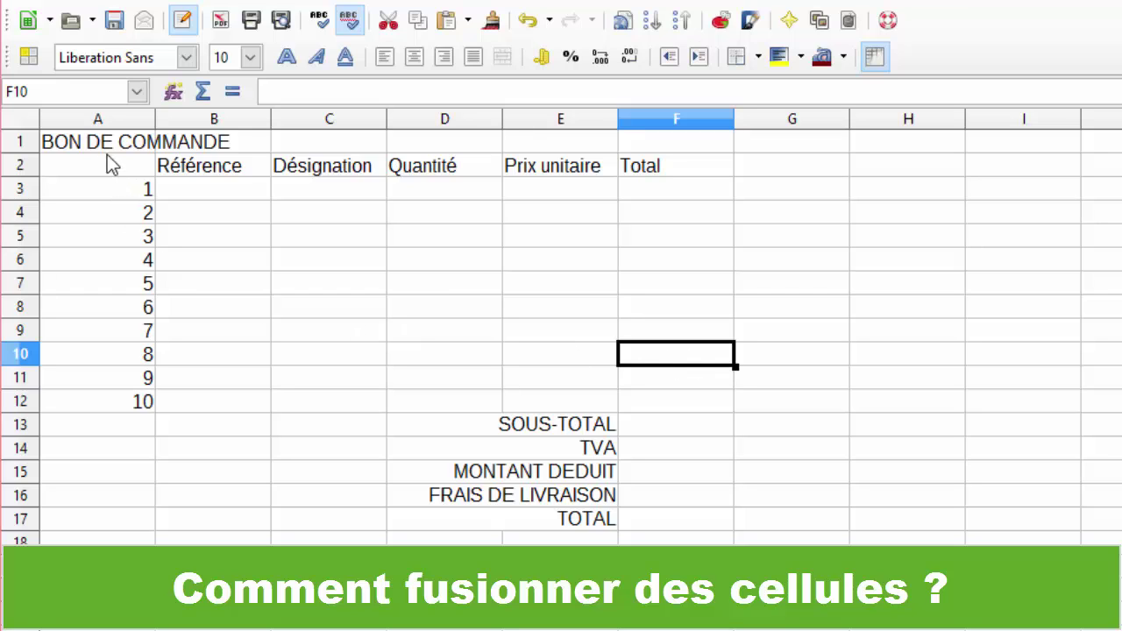
Step: Merge and center the BON DE COMMANDE title across A1:F1 and format it bold at font size 20
drag(98, 142, 644, 140)
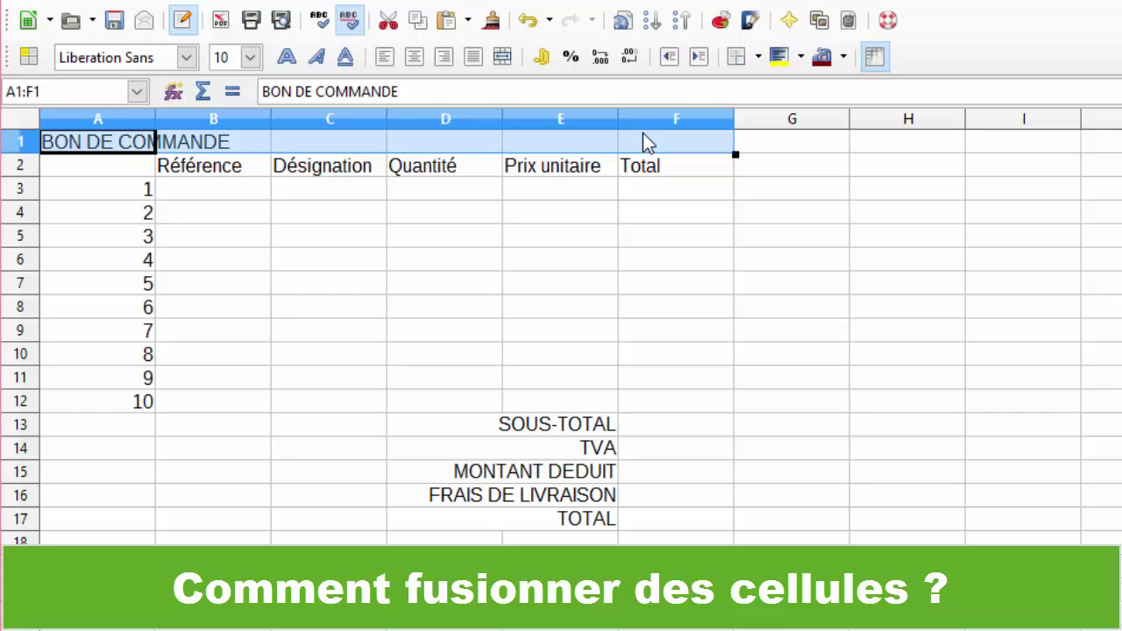
click(503, 58)
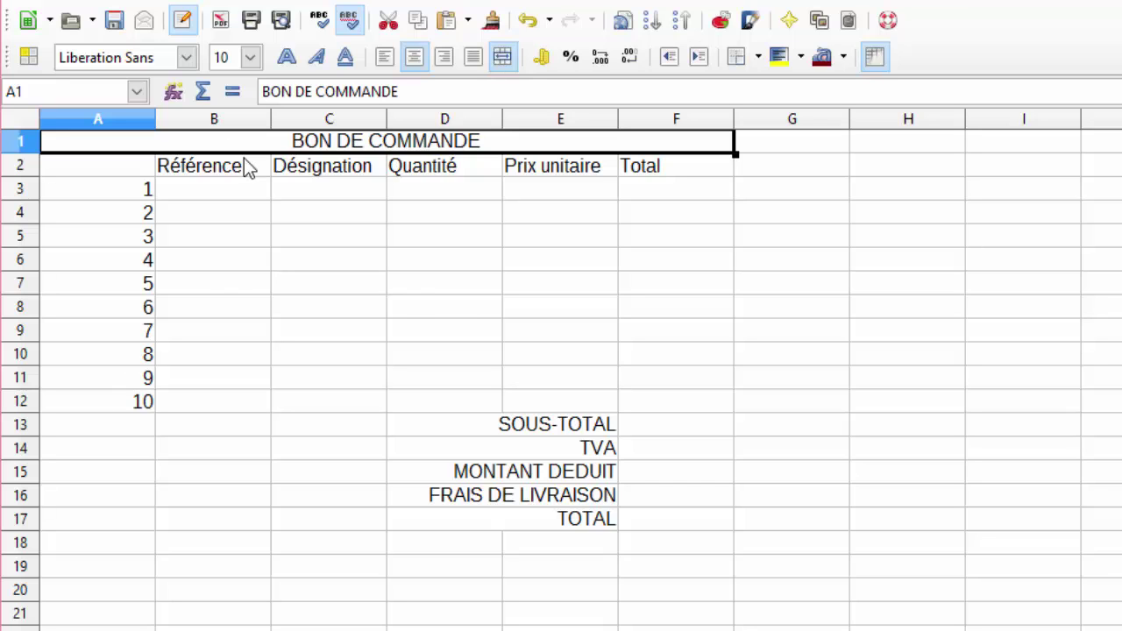
click(188, 58)
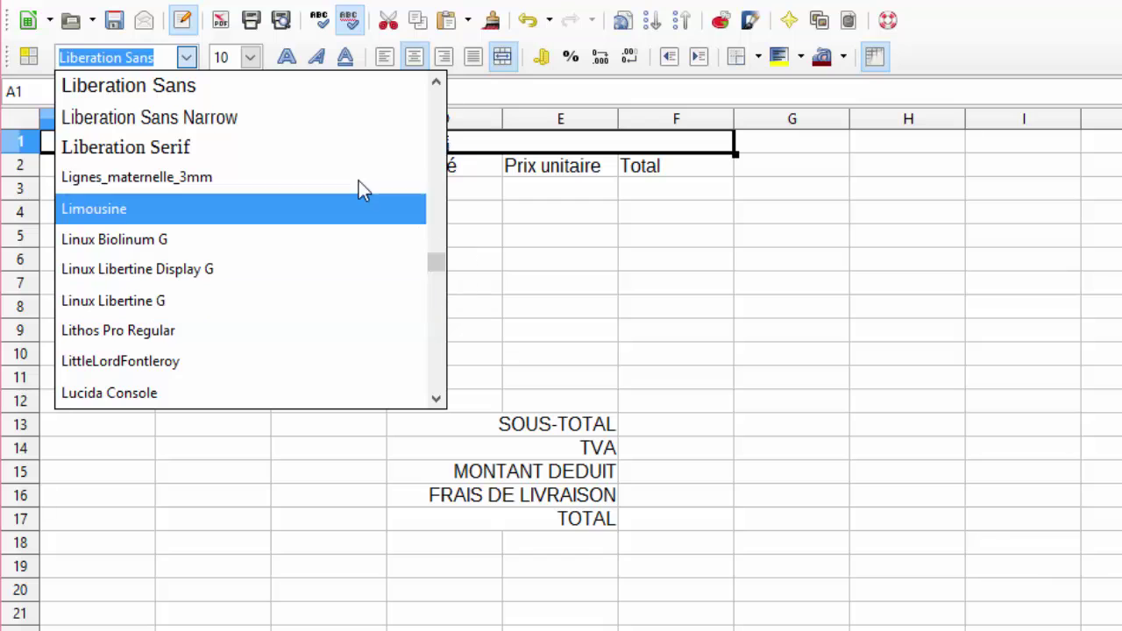
click(252, 56)
click(251, 57)
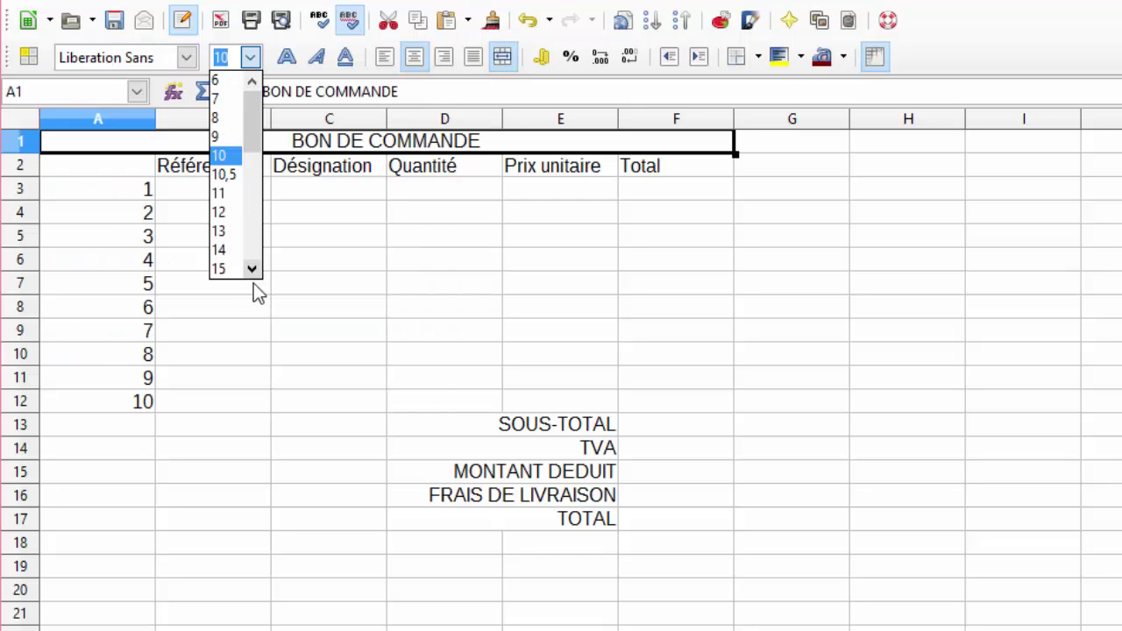
scroll(248, 244, down, 3)
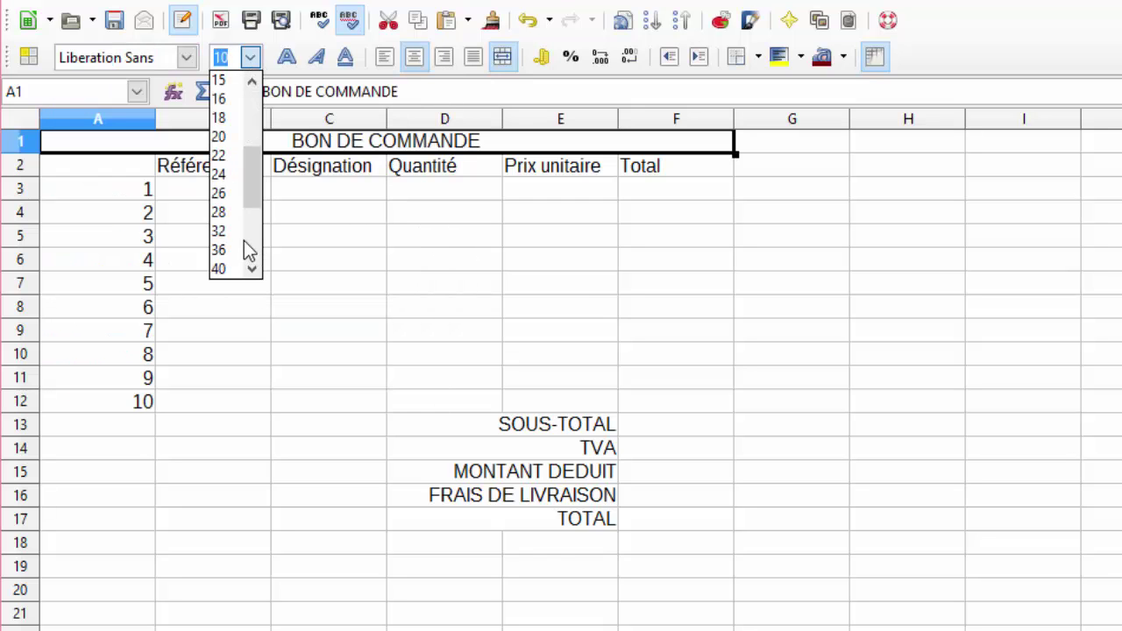
click(223, 136)
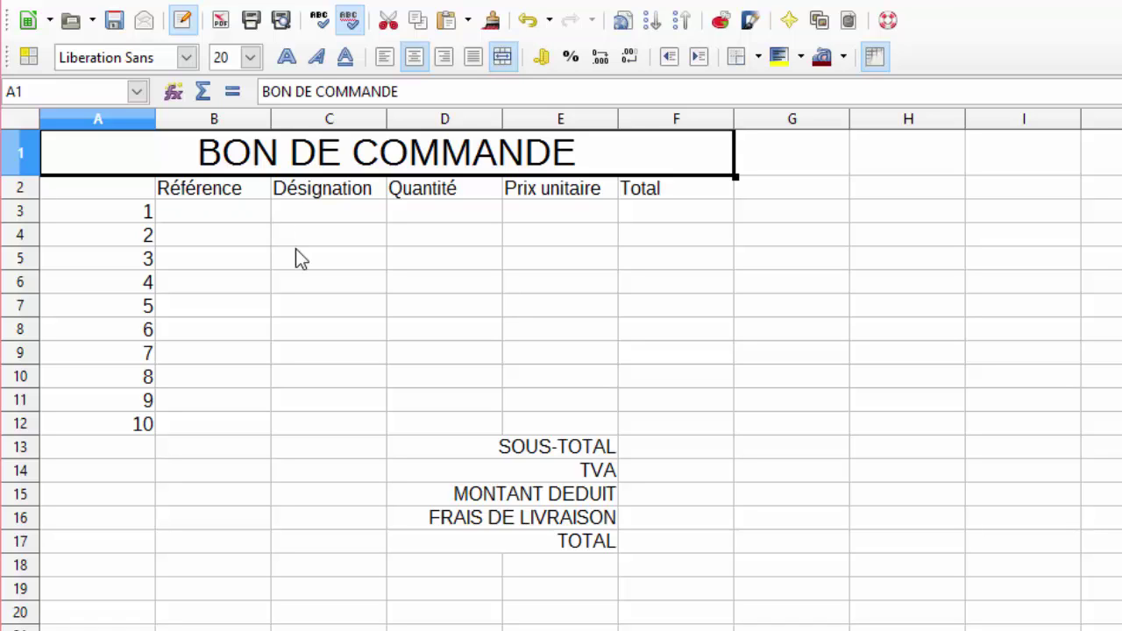
click(285, 61)
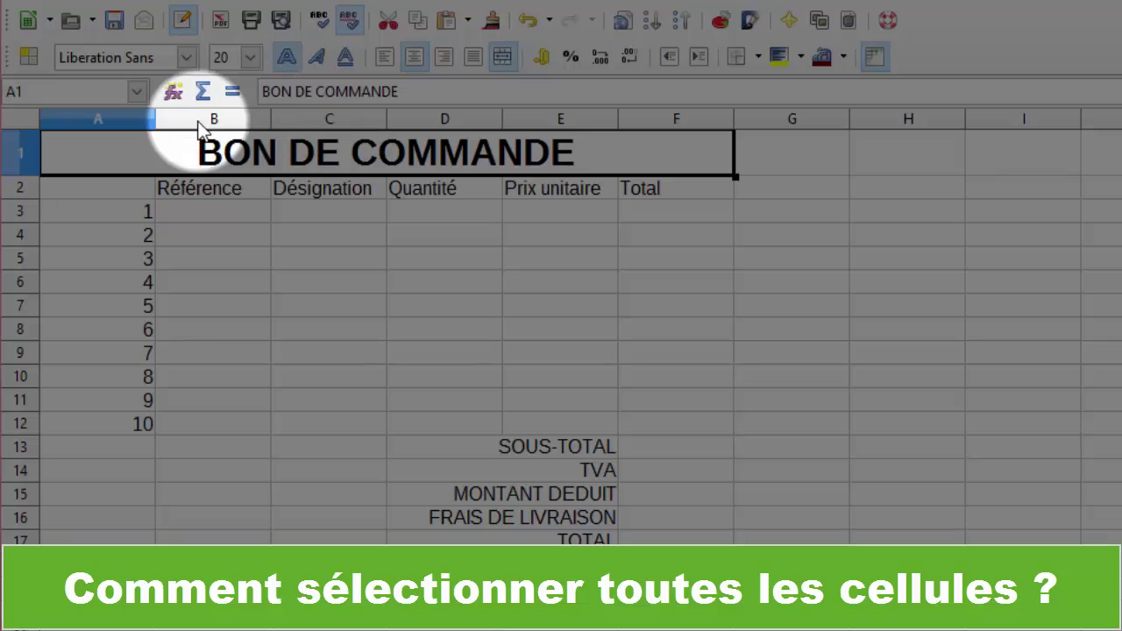
Step: Select all cells of the sheet and change their font to Arial
click(25, 117)
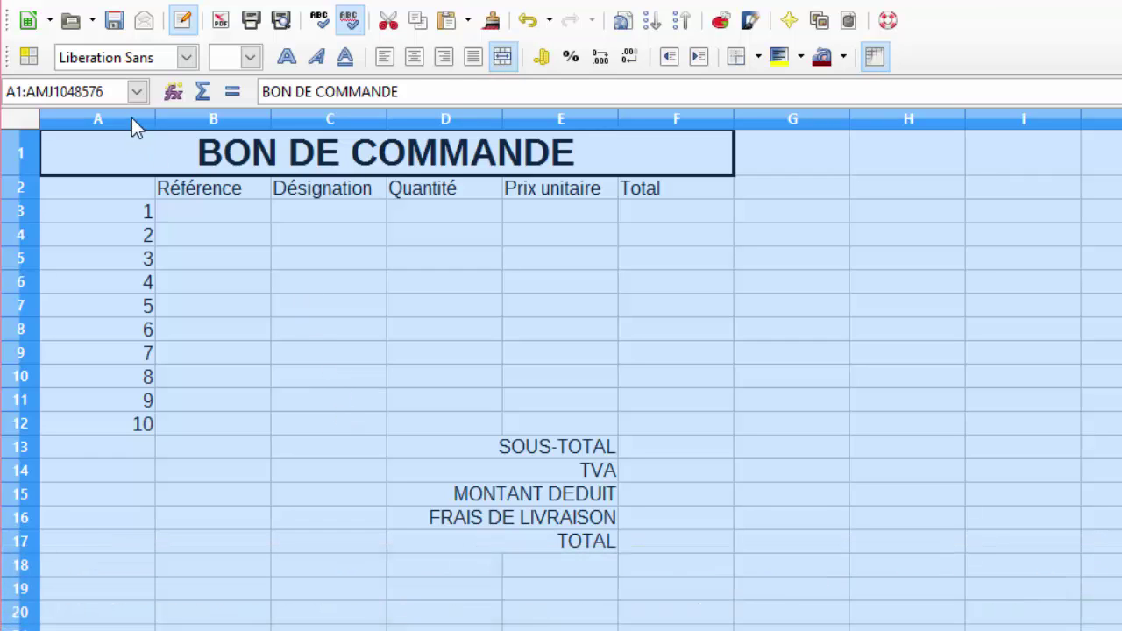
click(185, 57)
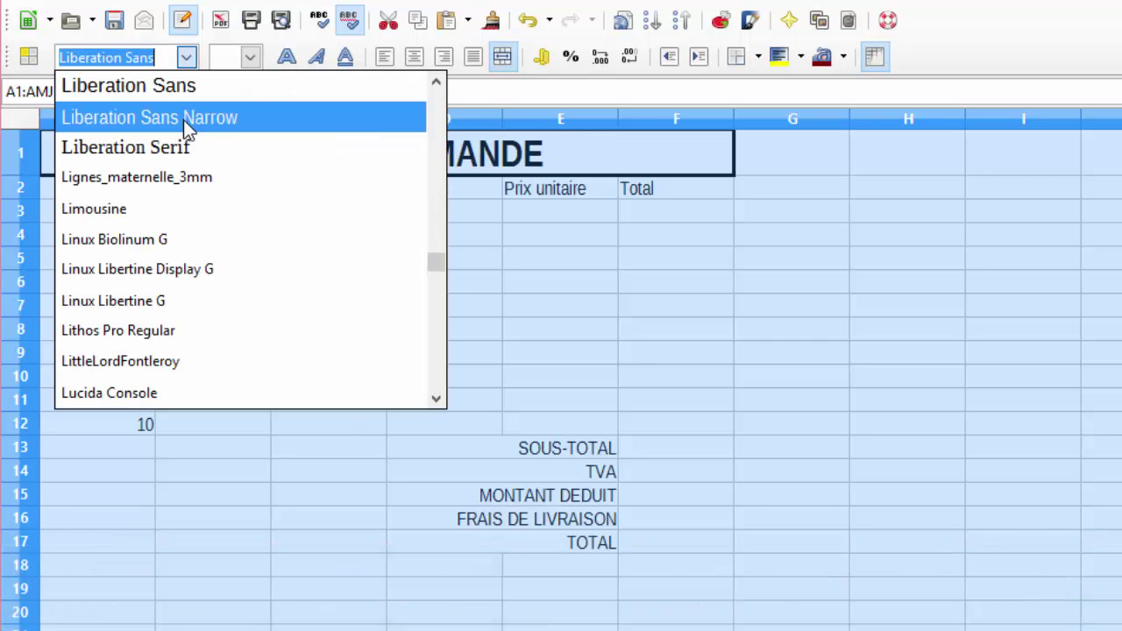
text(AcmeFont)
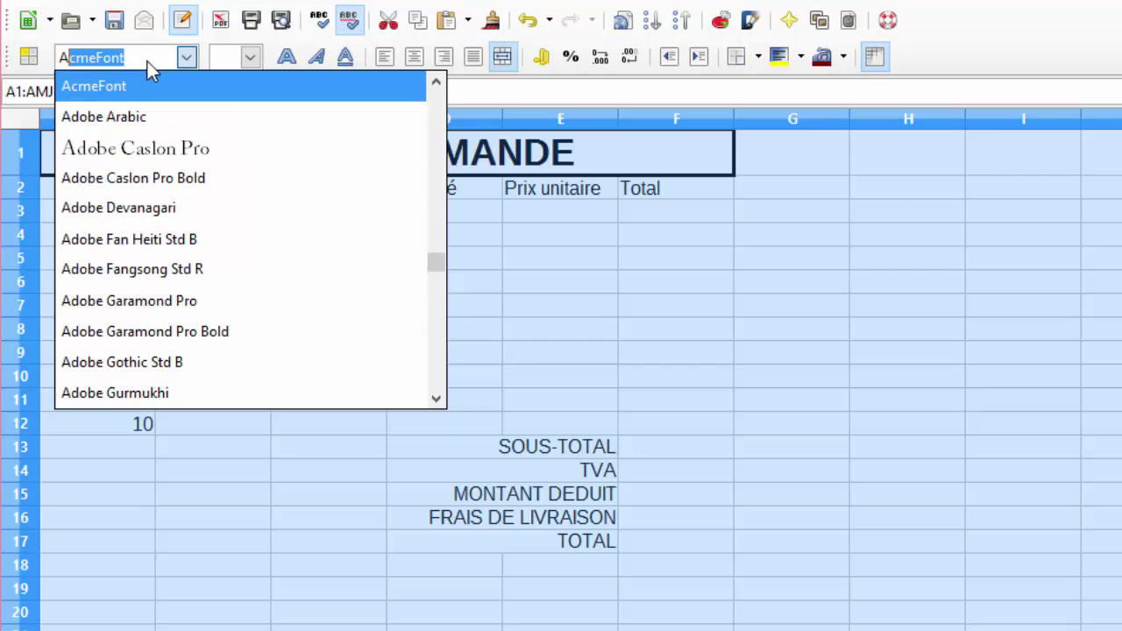
scroll(182, 226, down, 10)
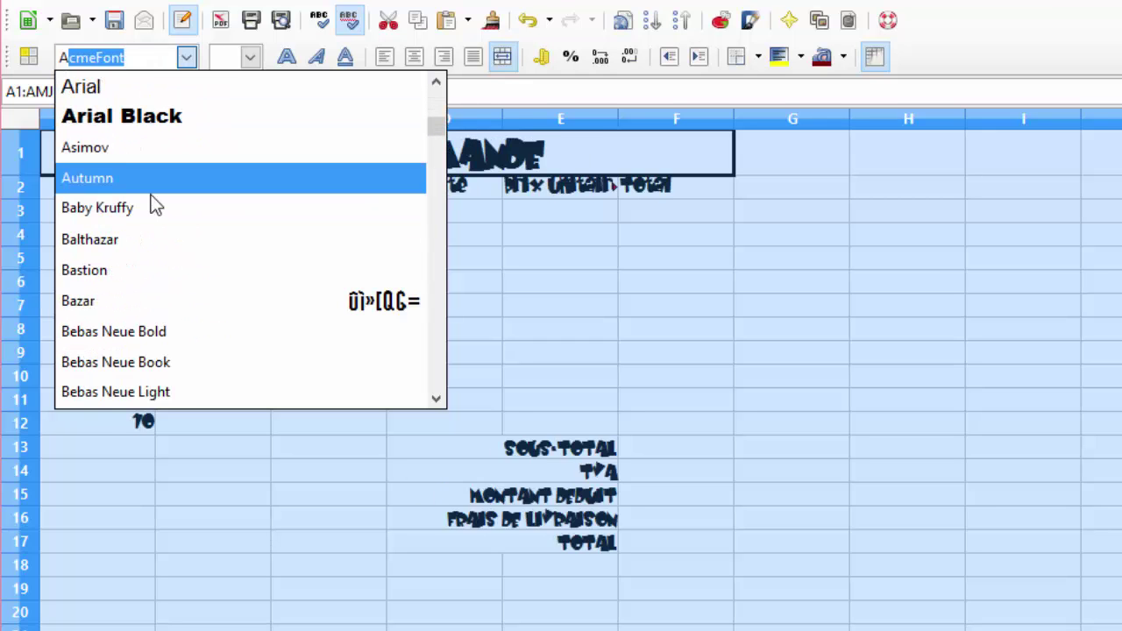
click(87, 87)
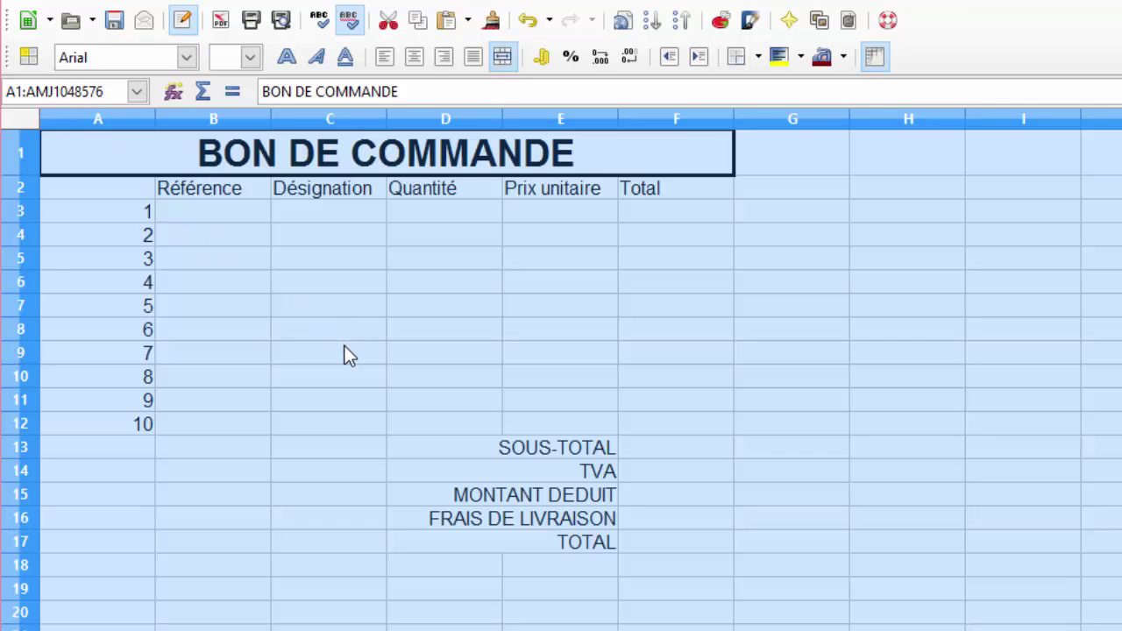
Step: Set the font size of all cells in the sheet to 13
click(127, 198)
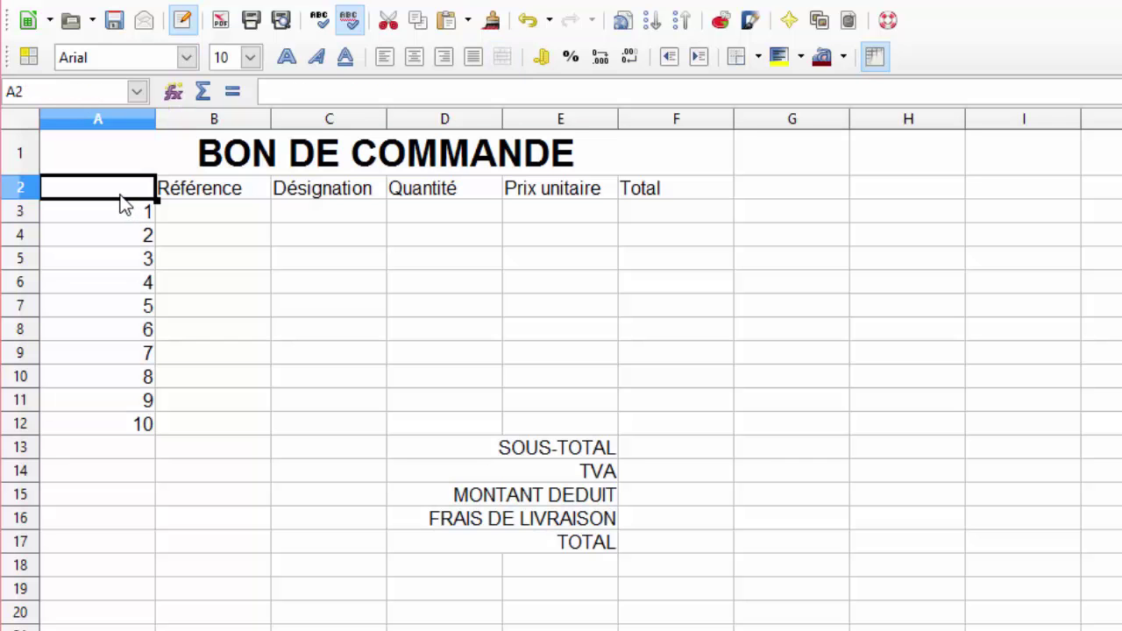
drag(125, 204, 733, 595)
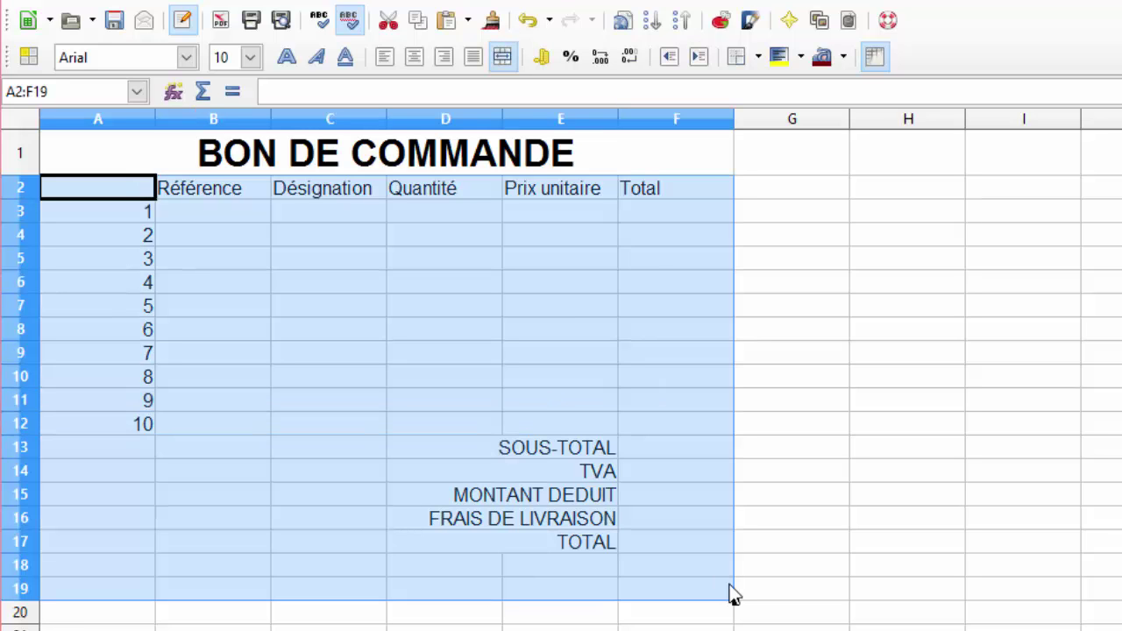
click(19, 119)
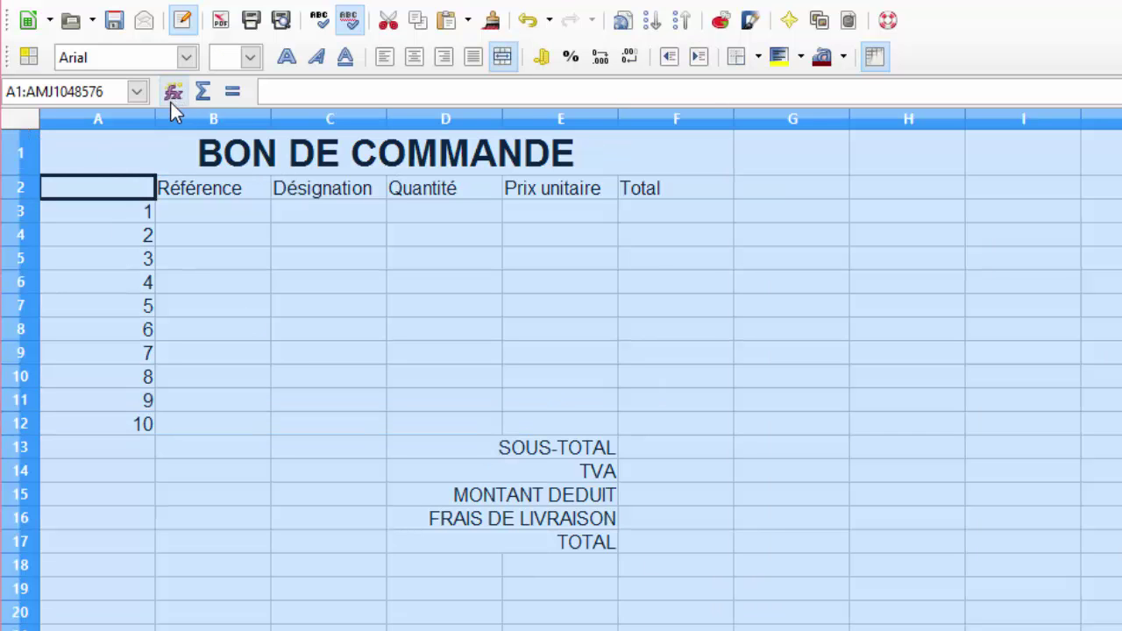
click(250, 59)
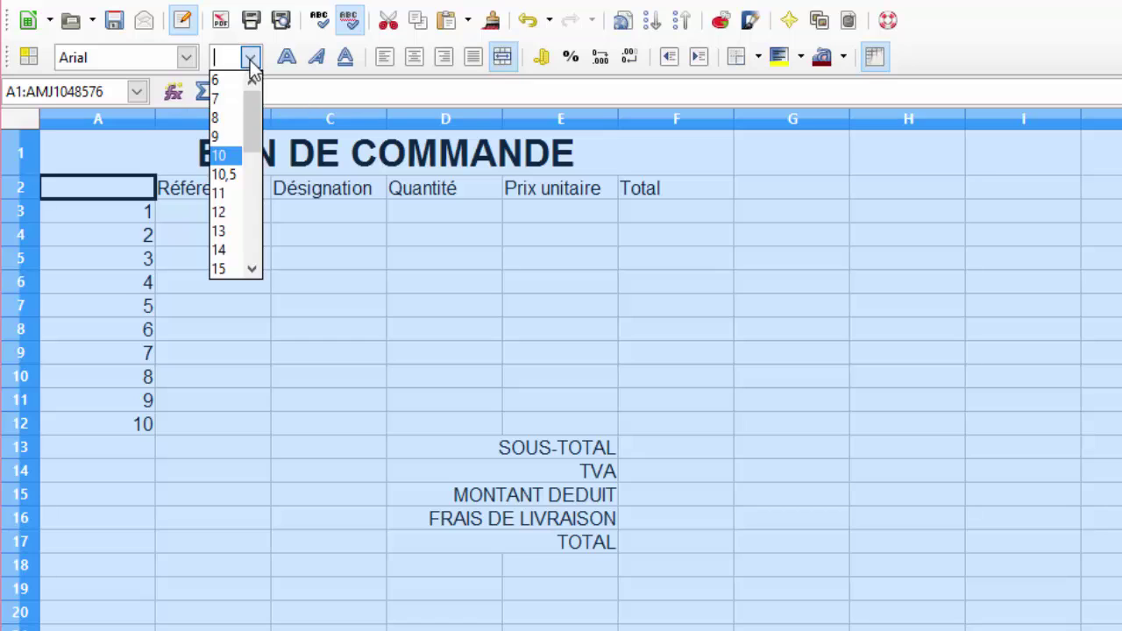
click(229, 232)
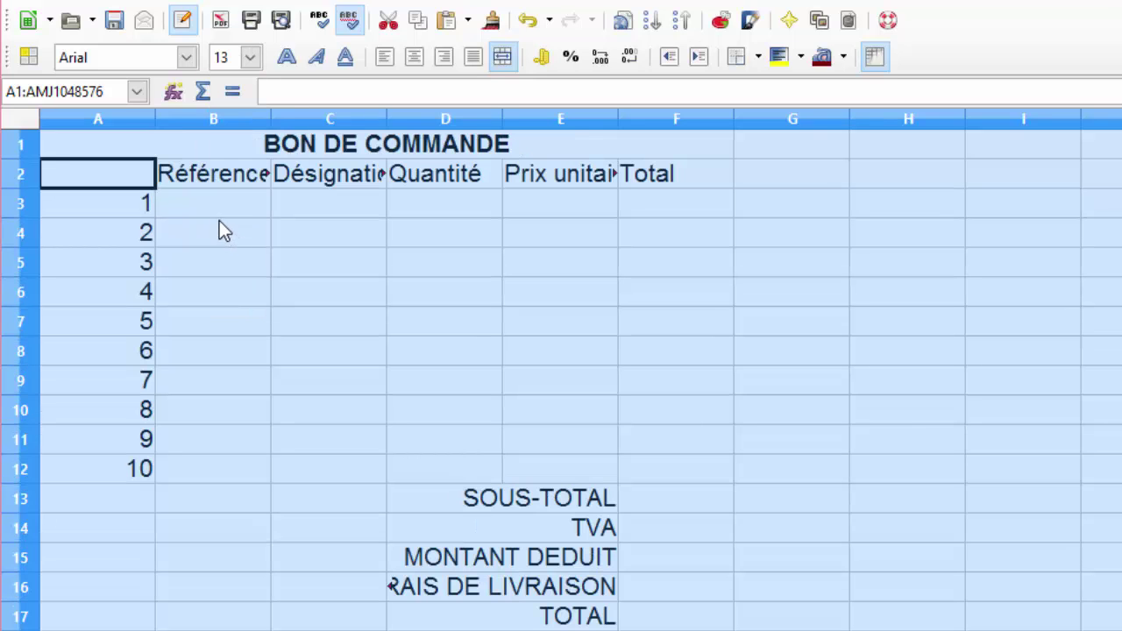
Step: Set the font size of the BON DE COMMANDE title back to 20
click(60, 148)
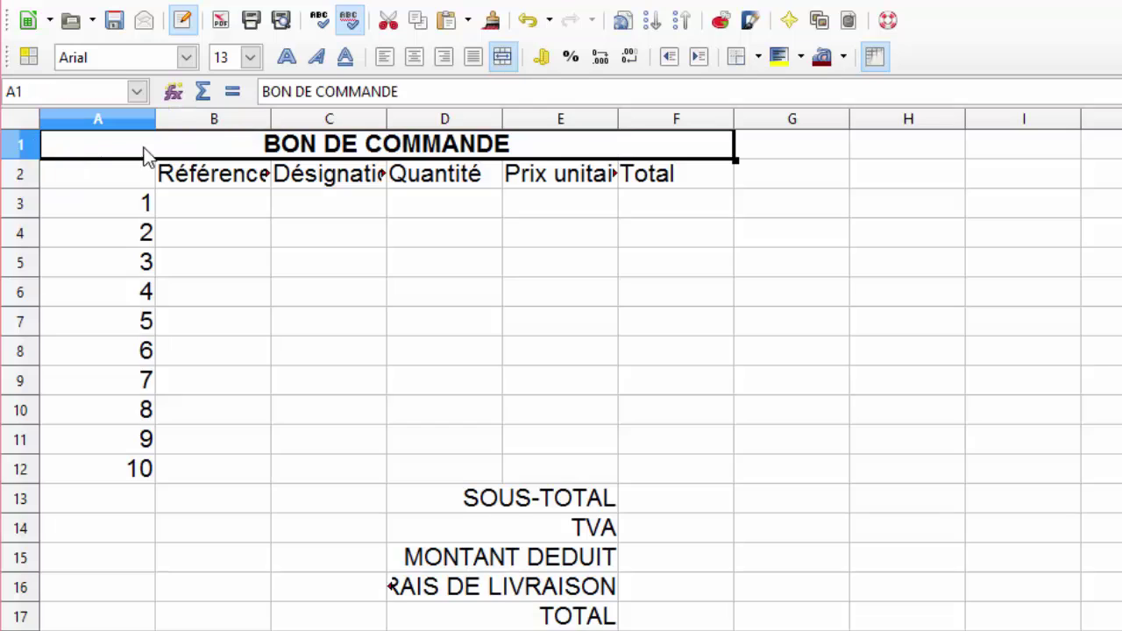
click(251, 57)
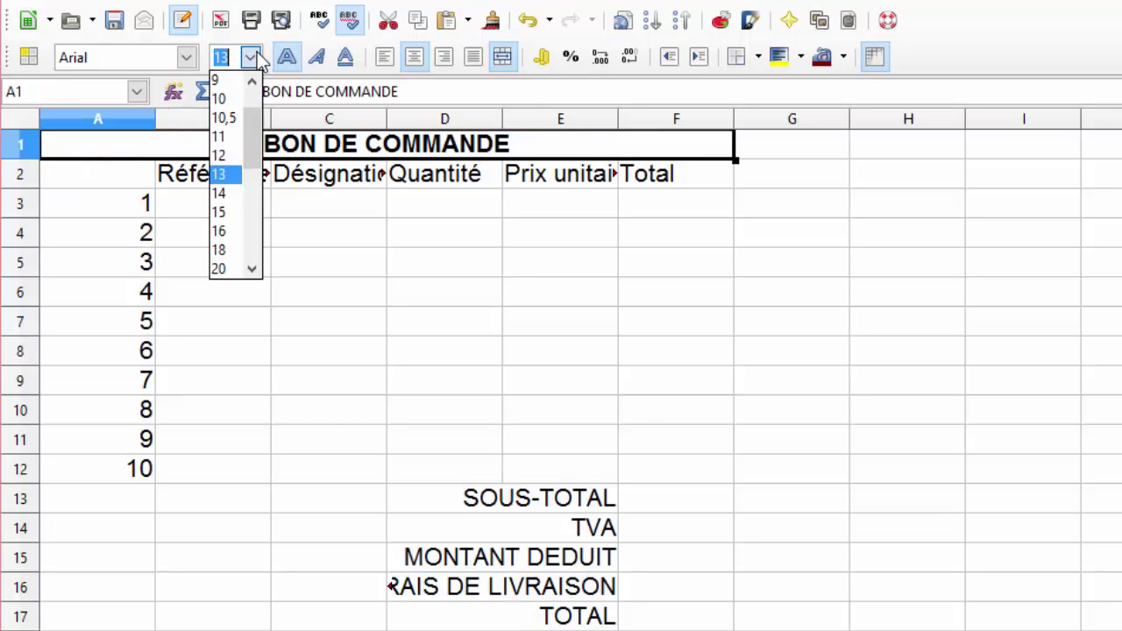
click(226, 268)
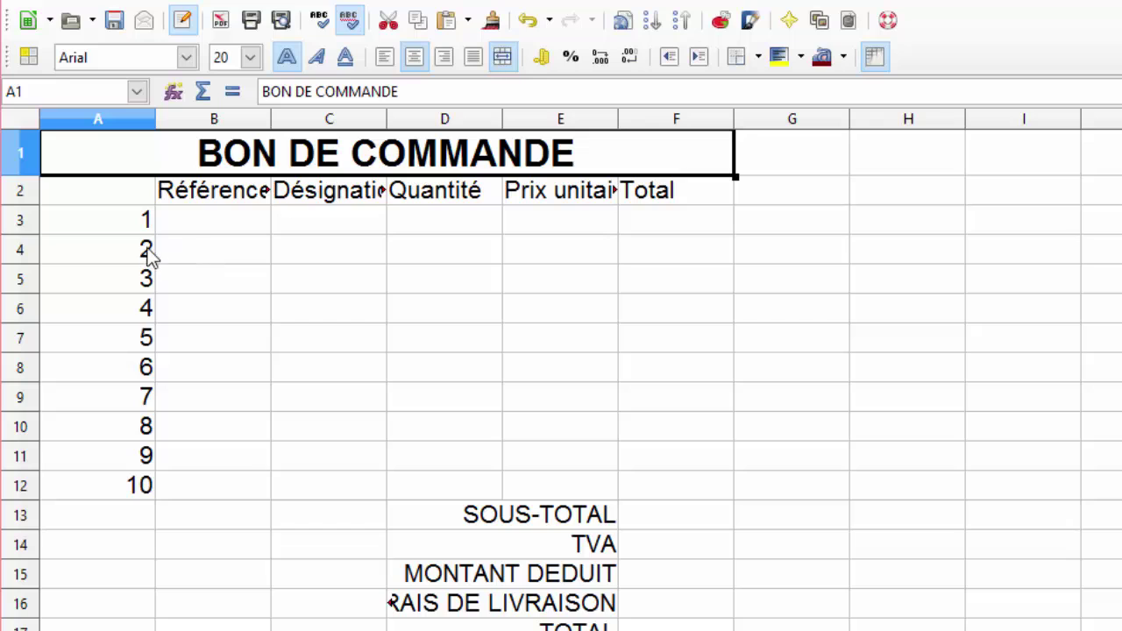
Step: Set the font size of the line numbers in A3:A12 to 10
drag(128, 225, 115, 492)
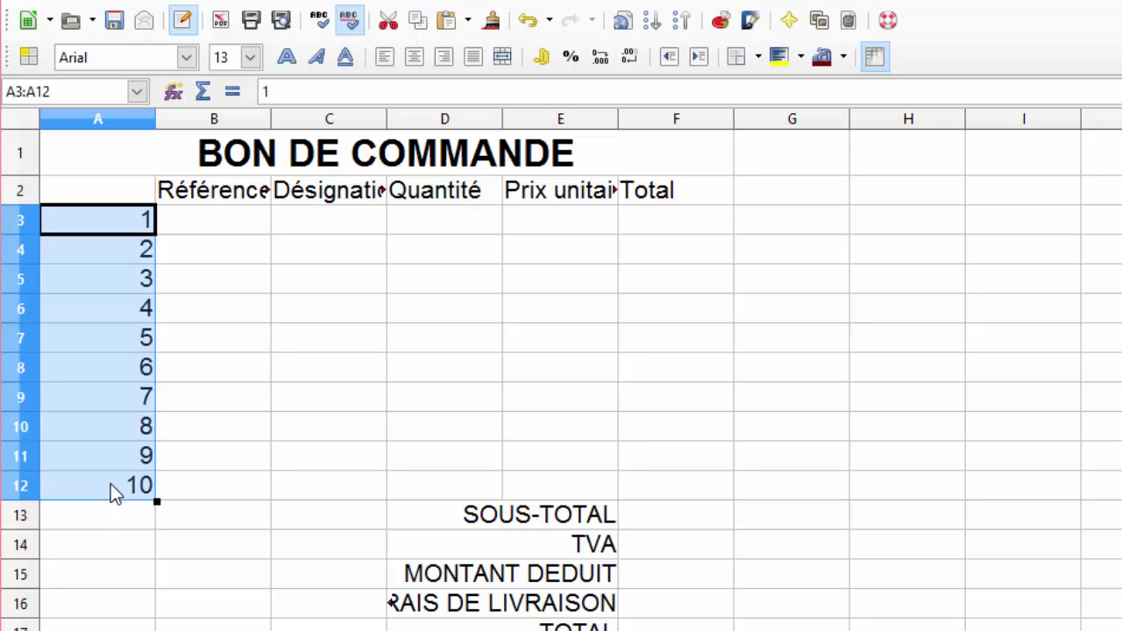
click(249, 57)
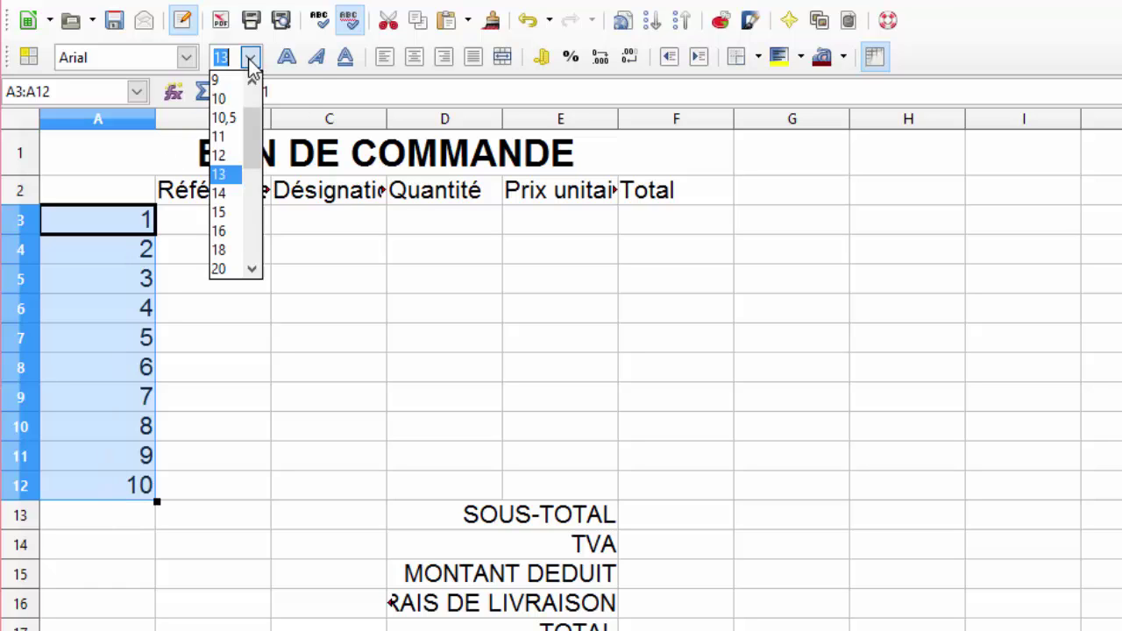
click(227, 99)
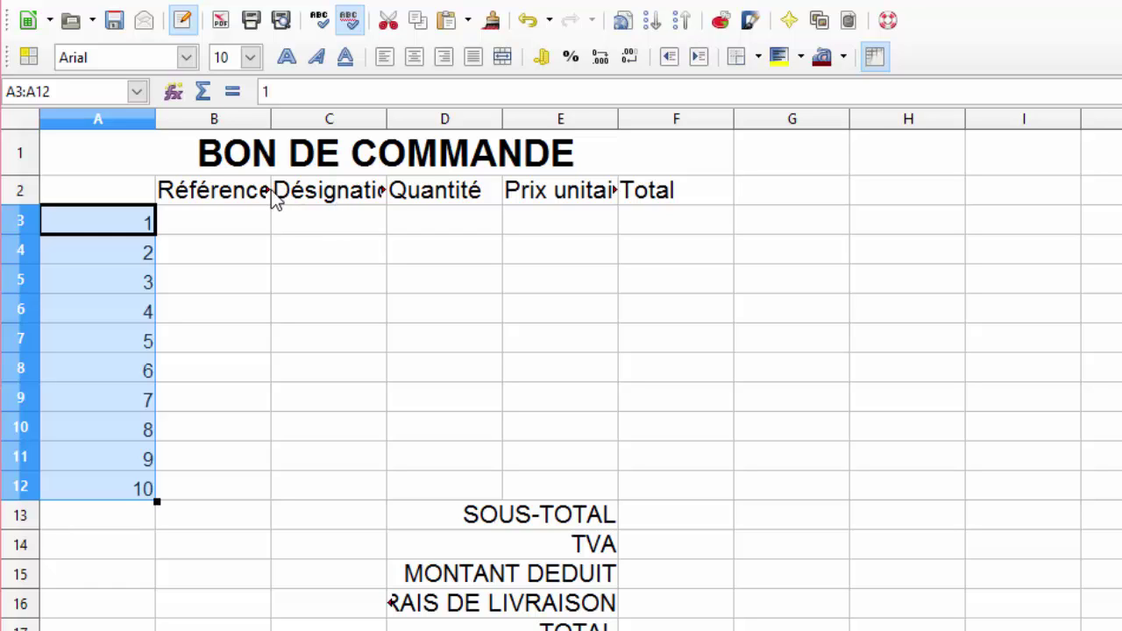
Step: Resize columns A to D: narrow A around the line numbers, fit B to Référence, make C about three times B's width, fit D to Quantité
click(339, 299)
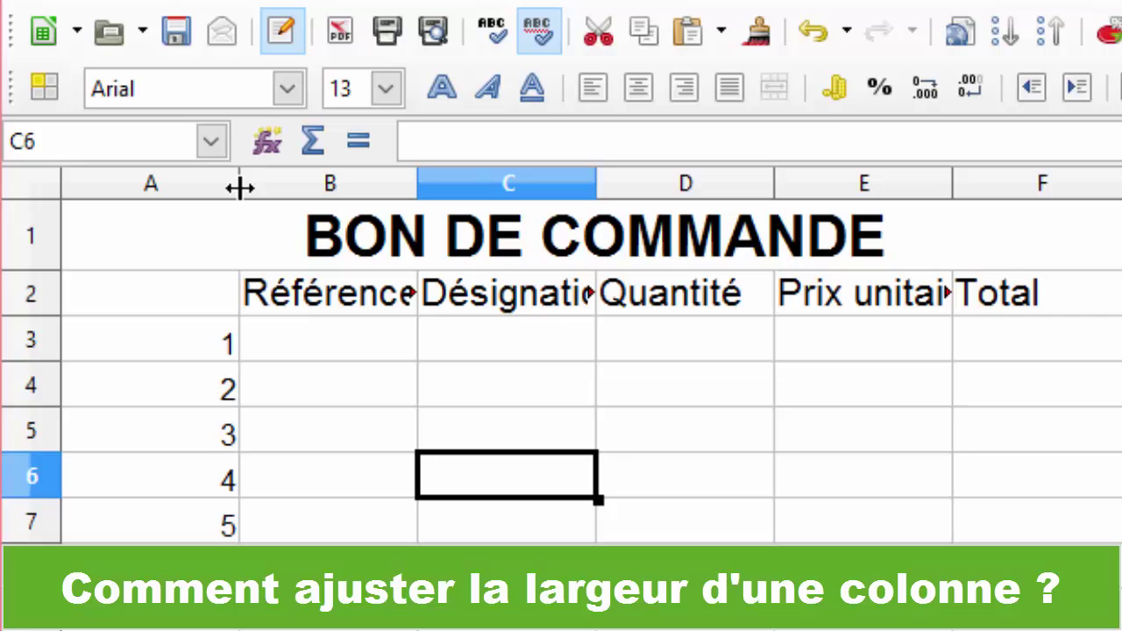
drag(239, 187, 75, 175)
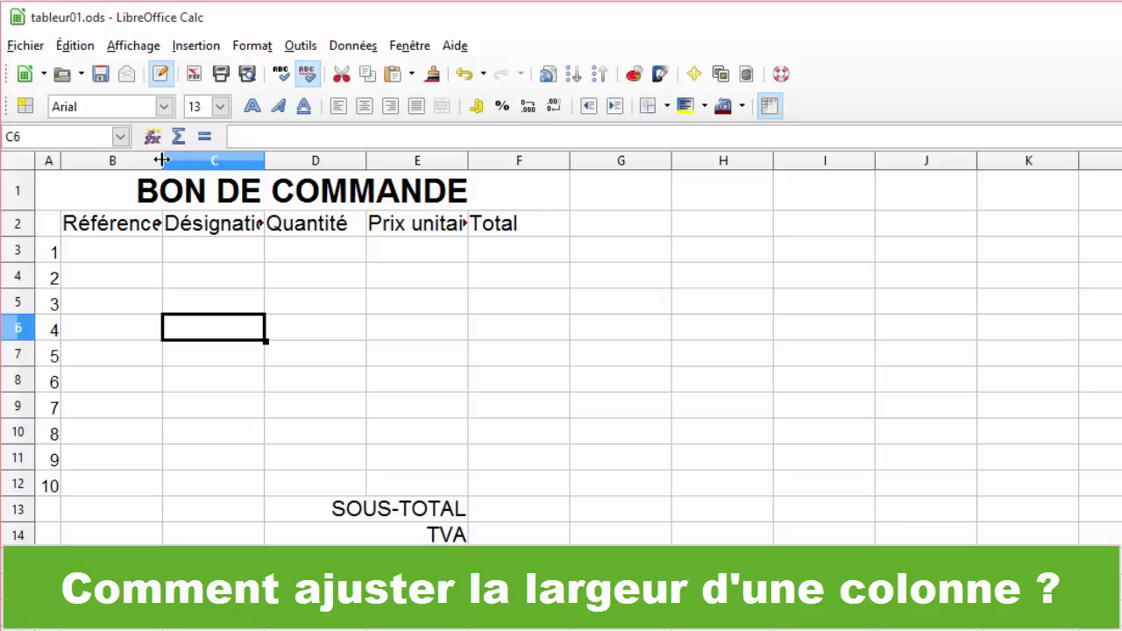
drag(162, 159, 173, 162)
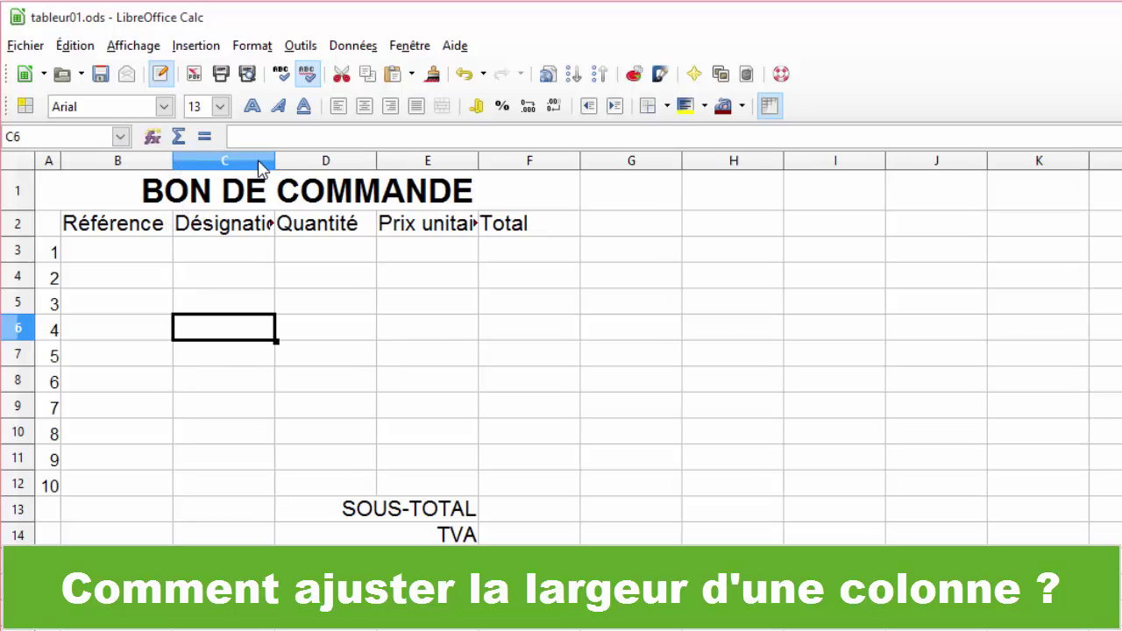
drag(276, 159, 510, 165)
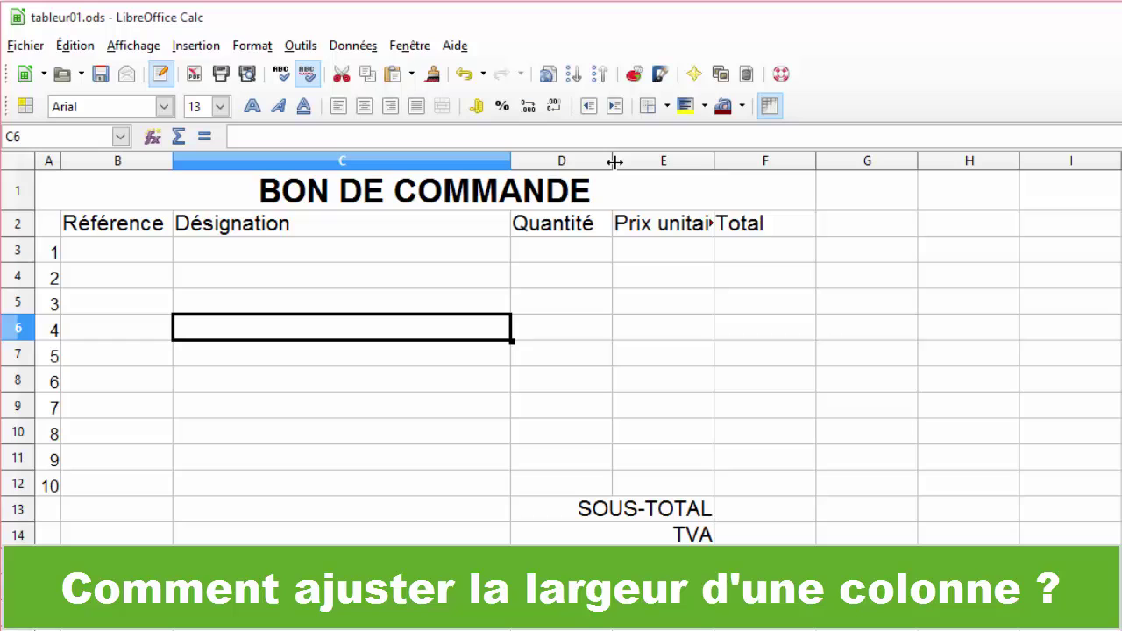
drag(614, 161, 600, 163)
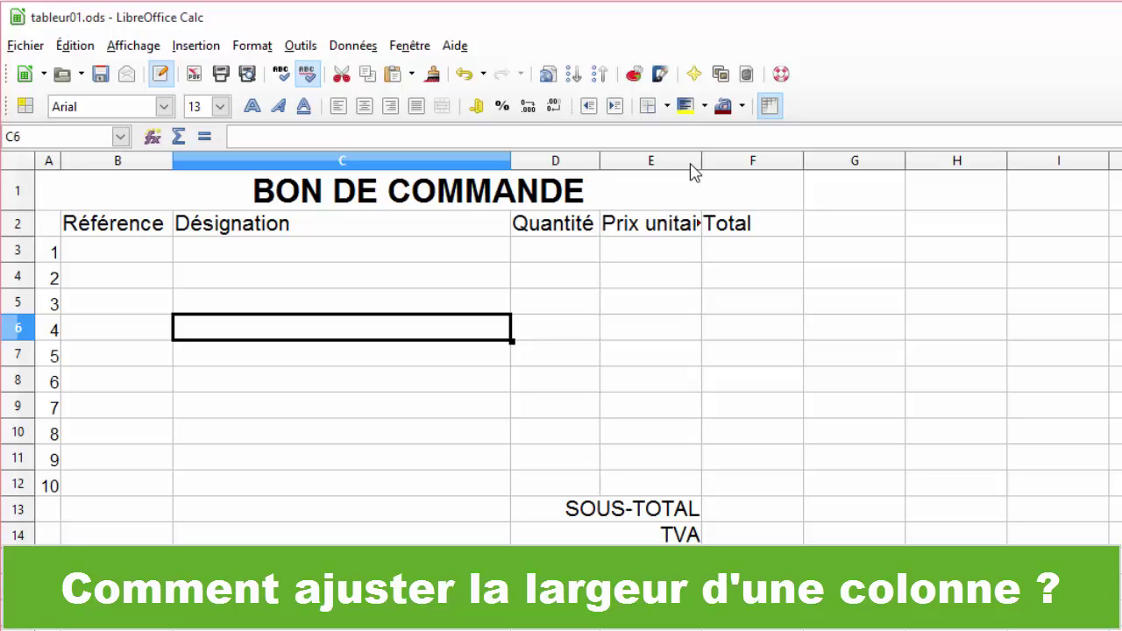
Step: Widen columns E and F together to equal widths so that the Prix unitaire heading fits
drag(691, 171, 724, 171)
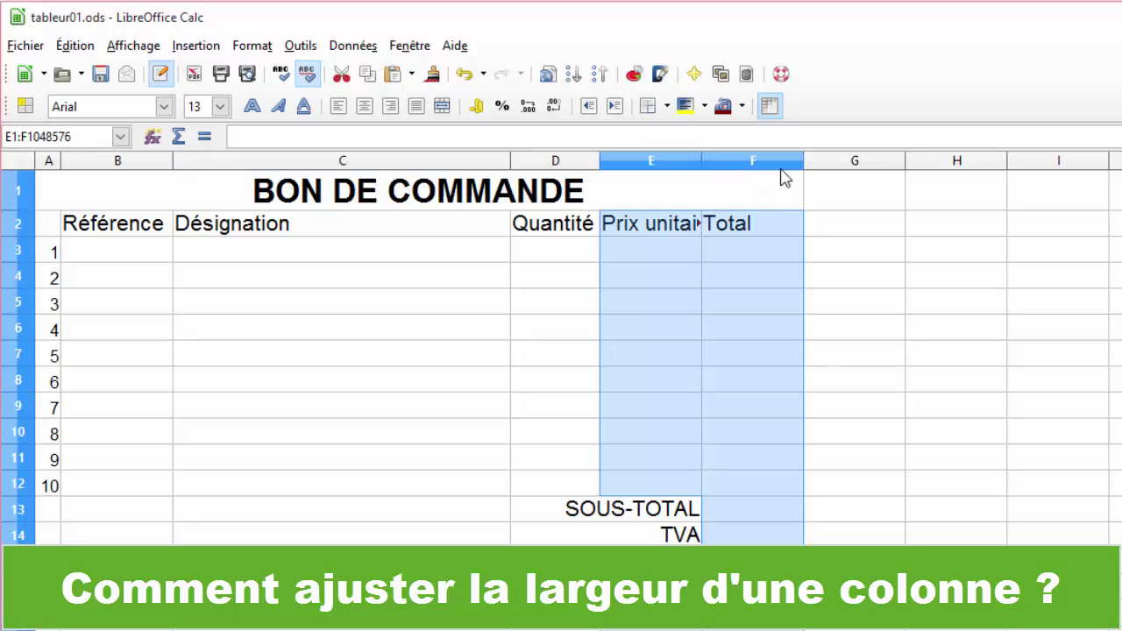
drag(802, 160, 842, 160)
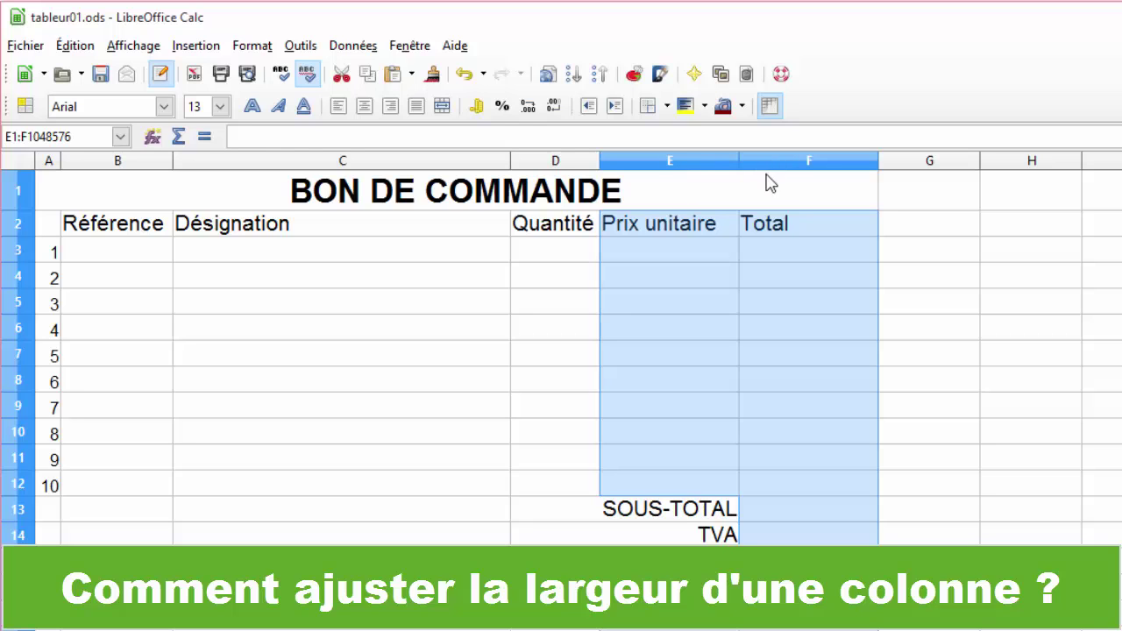
click(676, 178)
click(684, 162)
drag(686, 167, 766, 168)
drag(873, 162, 859, 156)
click(487, 301)
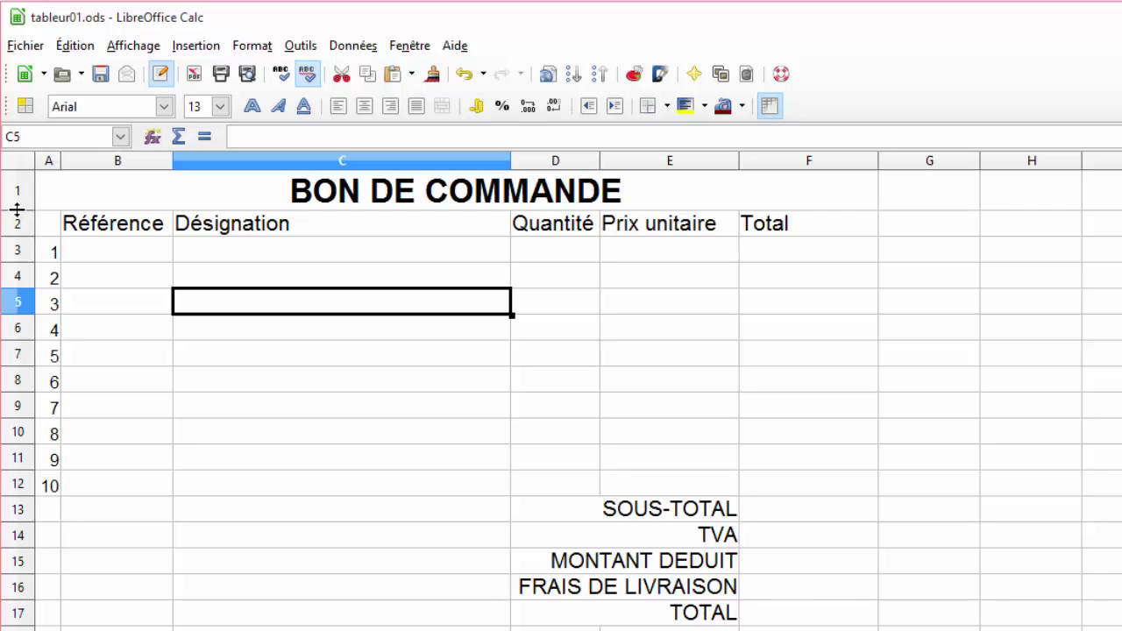
Step: Increase the height of the title row 1 to about double and check the page in the print preview
drag(17, 208, 17, 210)
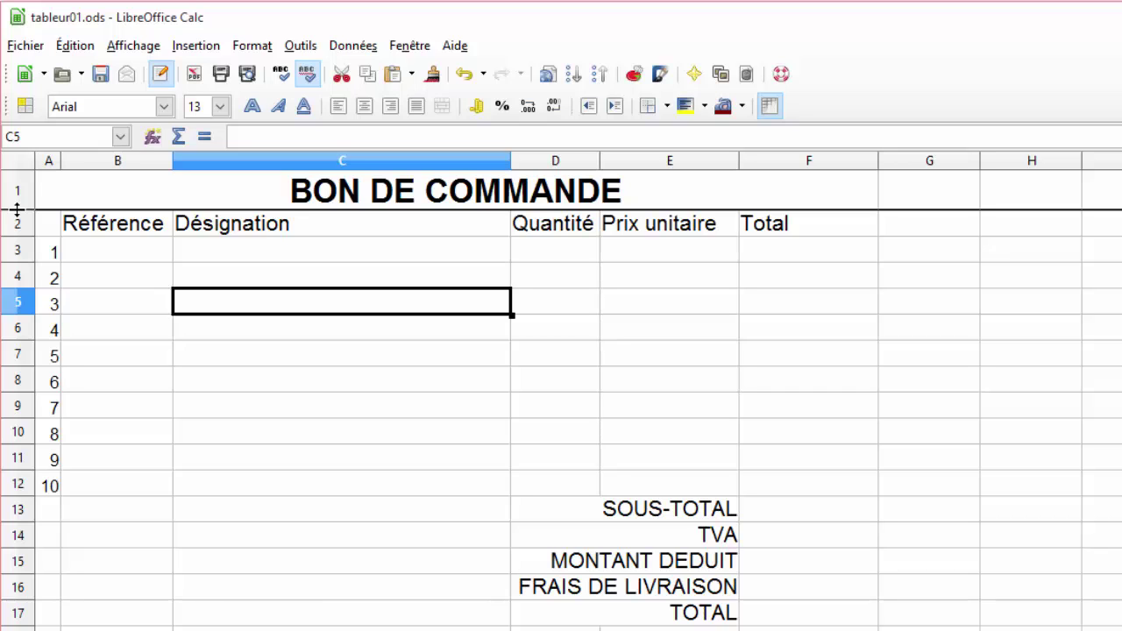
drag(17, 209, 20, 255)
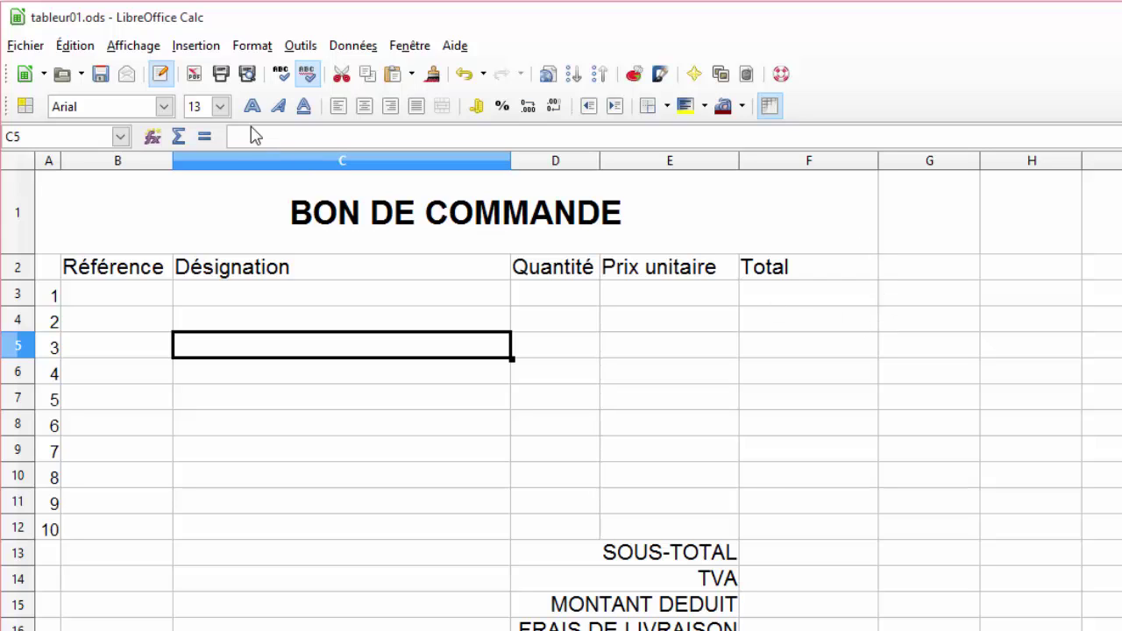
click(247, 76)
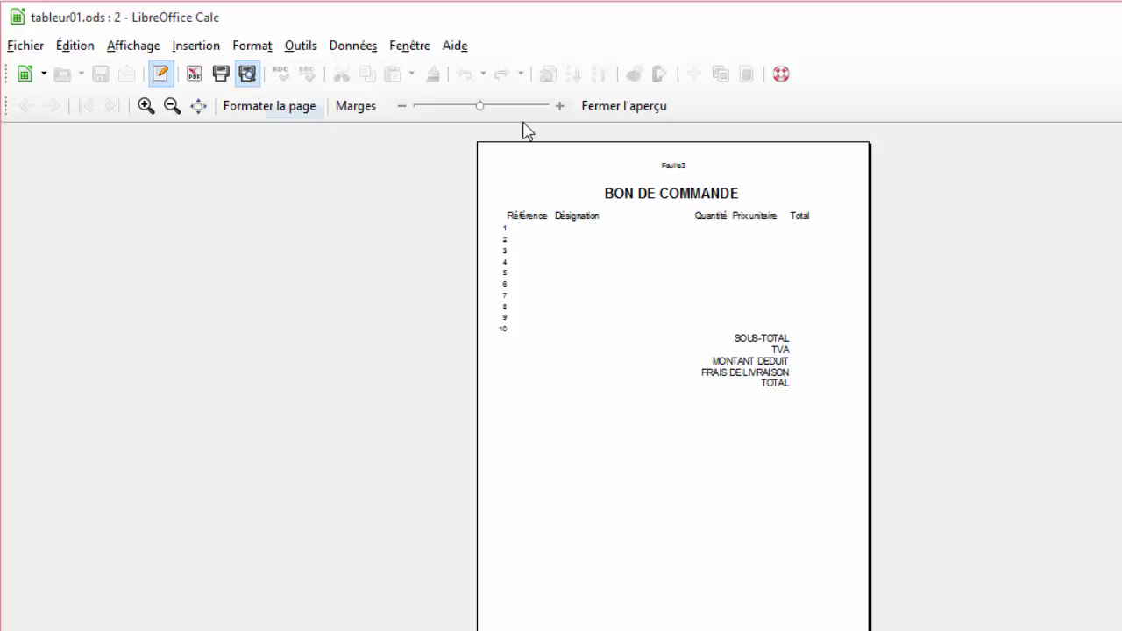
click(628, 113)
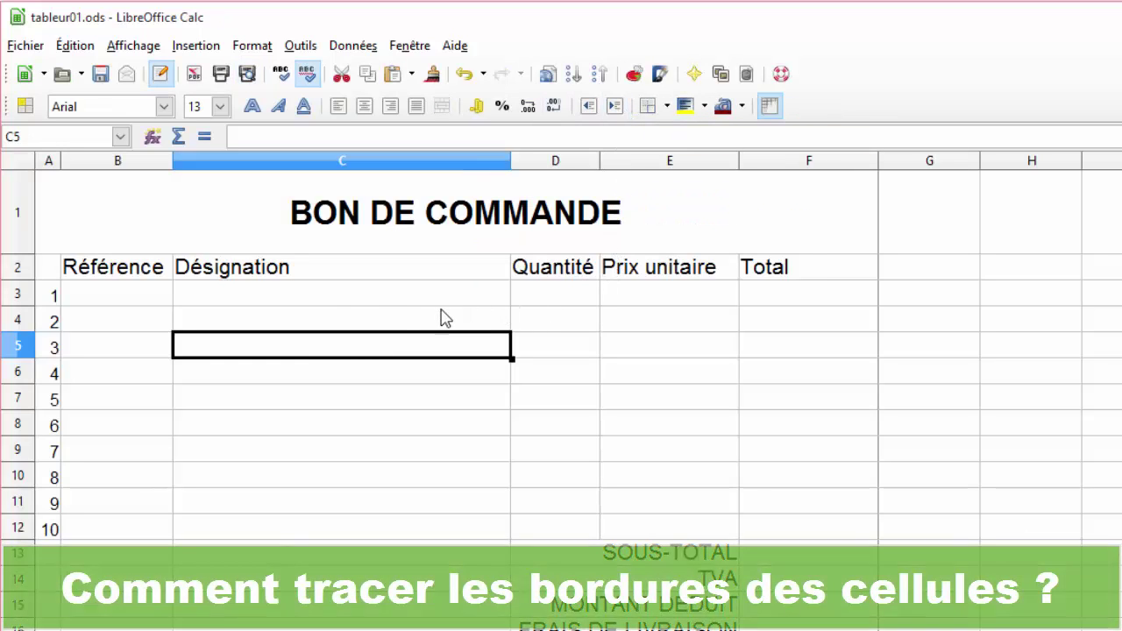
Step: Apply full outer and inner borders to the order table A2:F17
drag(49, 274, 746, 629)
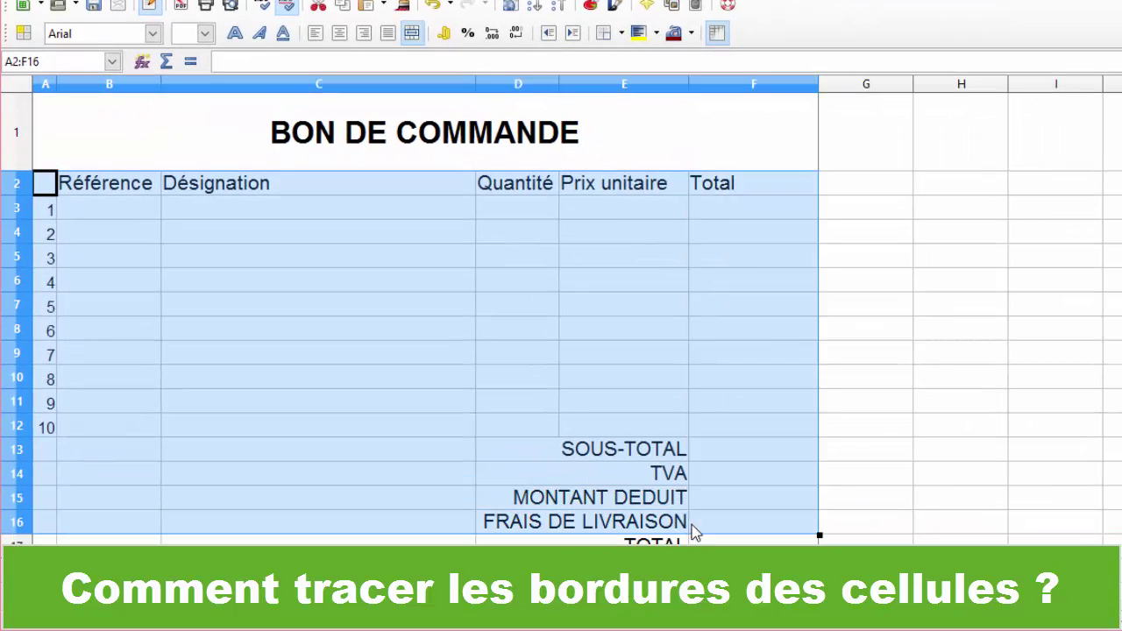
drag(693, 530, 702, 543)
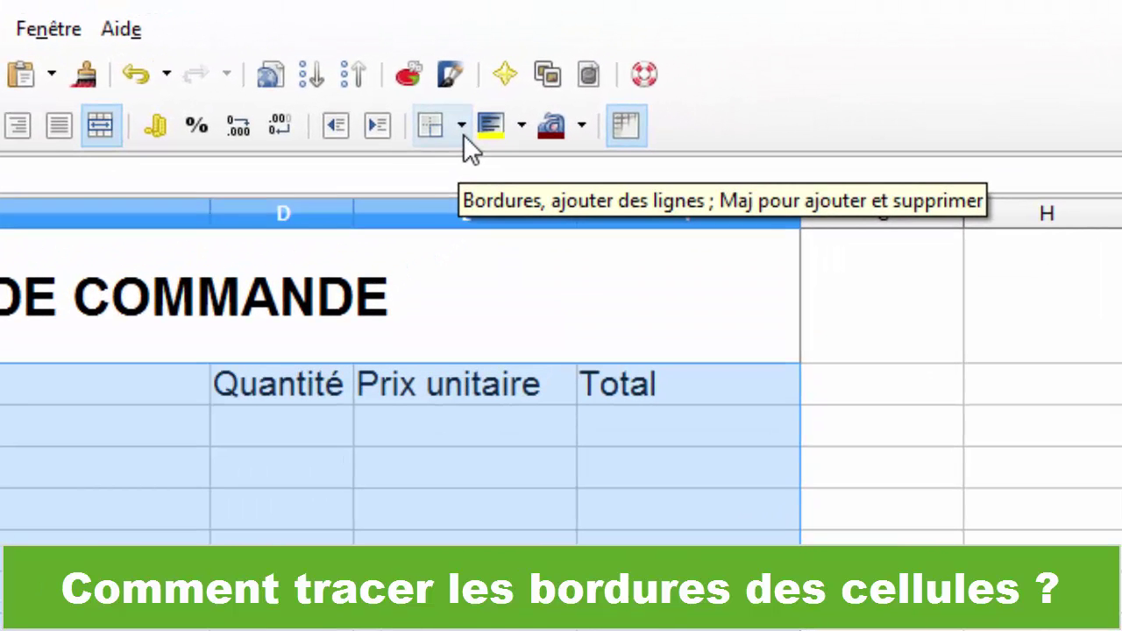
click(462, 134)
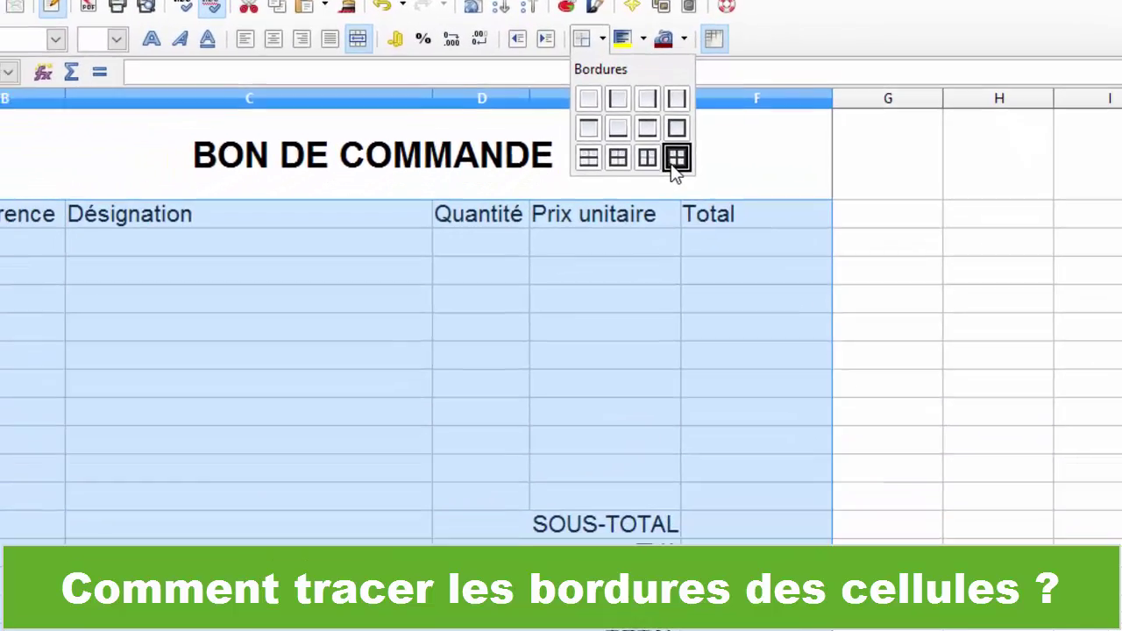
click(677, 158)
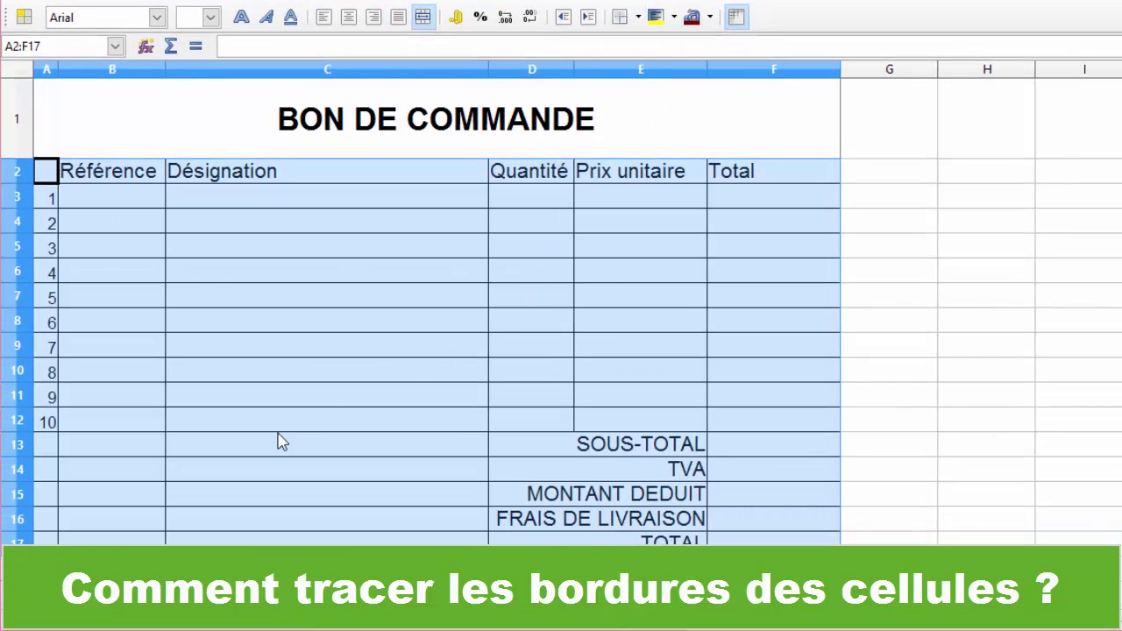
Step: Remove all borders from the empty cells A13:C17 beside the summary labels
click(226, 457)
drag(53, 447, 324, 540)
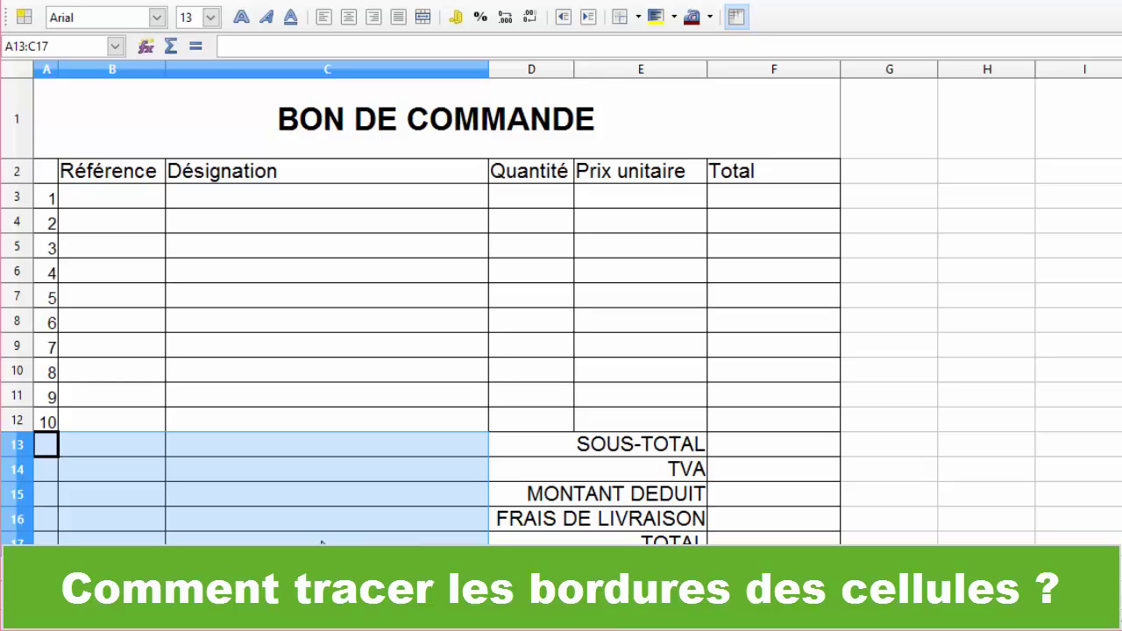
click(638, 17)
click(628, 70)
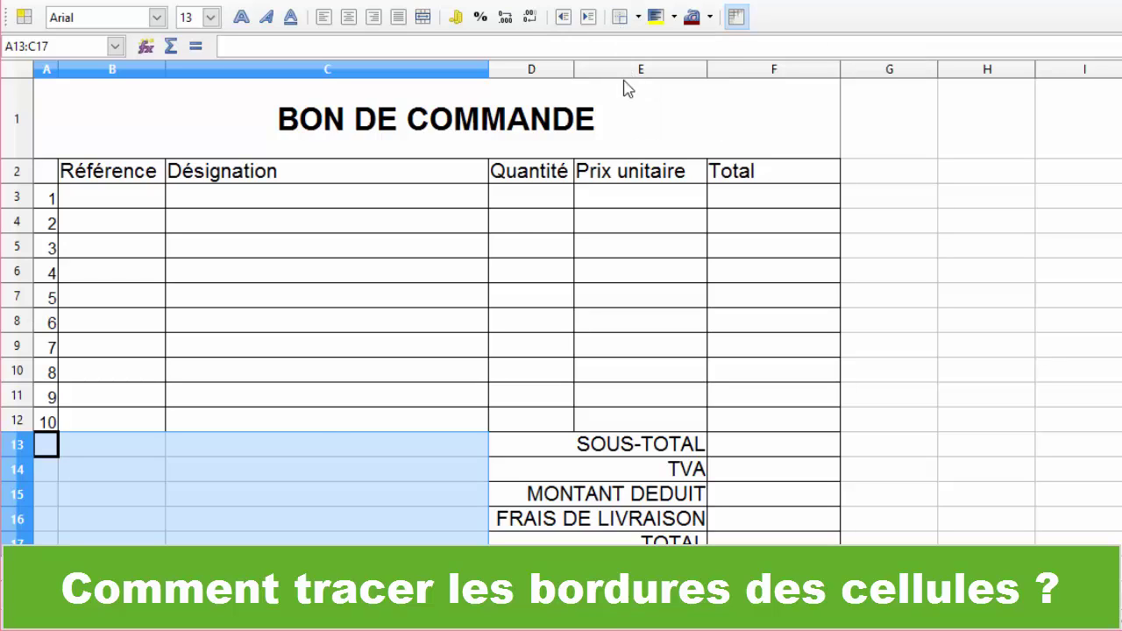
click(391, 395)
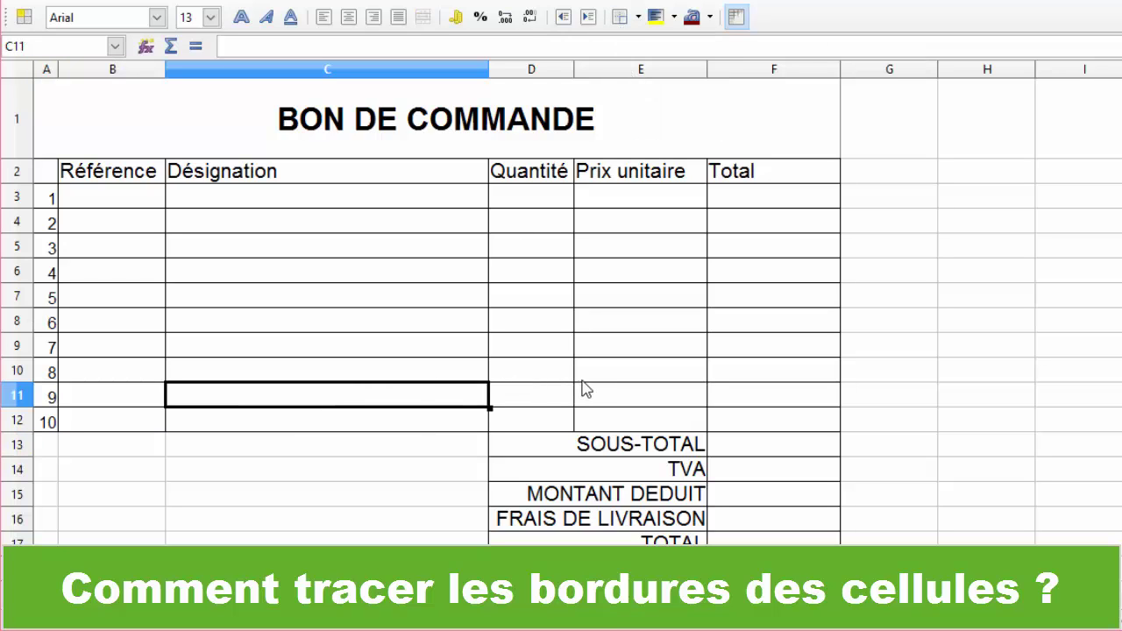
Step: Apply full outer and inner borders to the empty cells A13:C17
drag(63, 451, 318, 535)
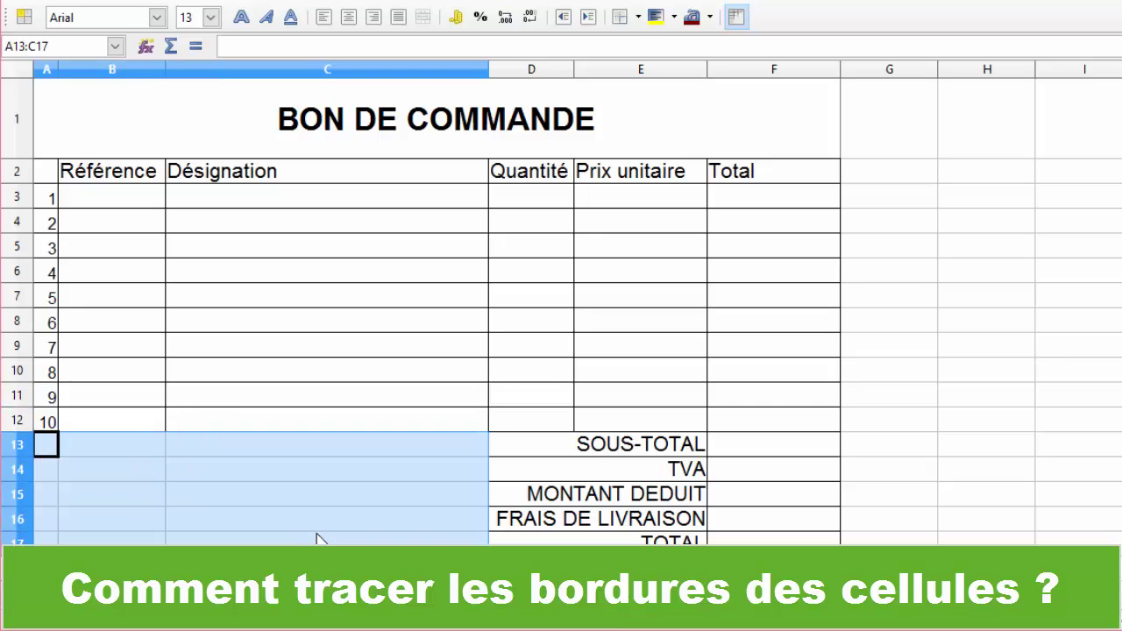
click(637, 16)
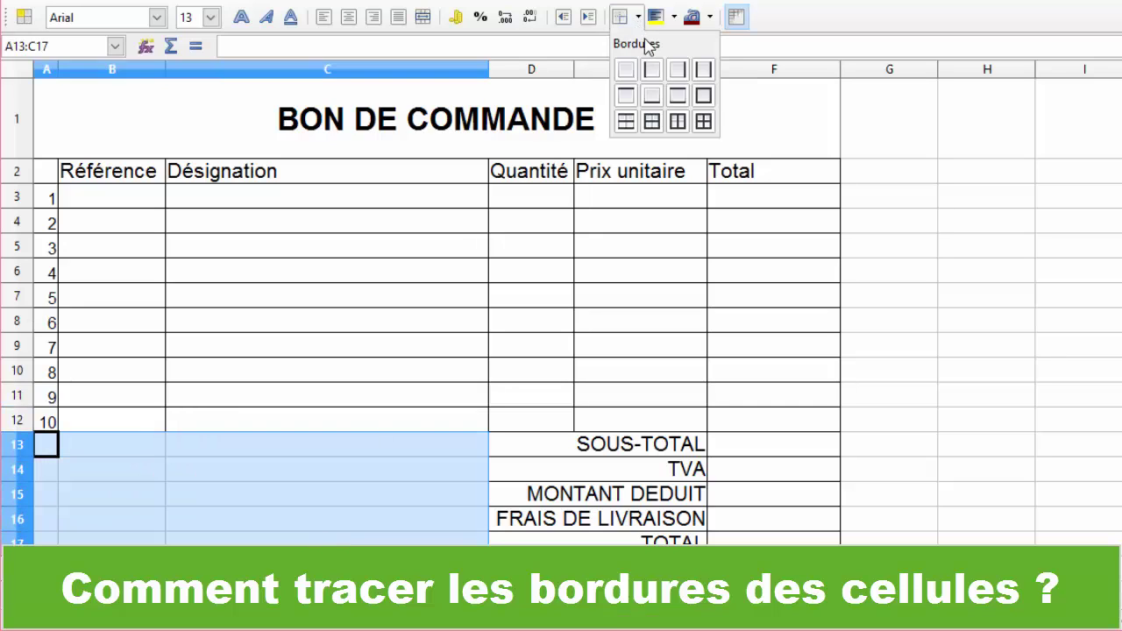
click(708, 130)
click(270, 523)
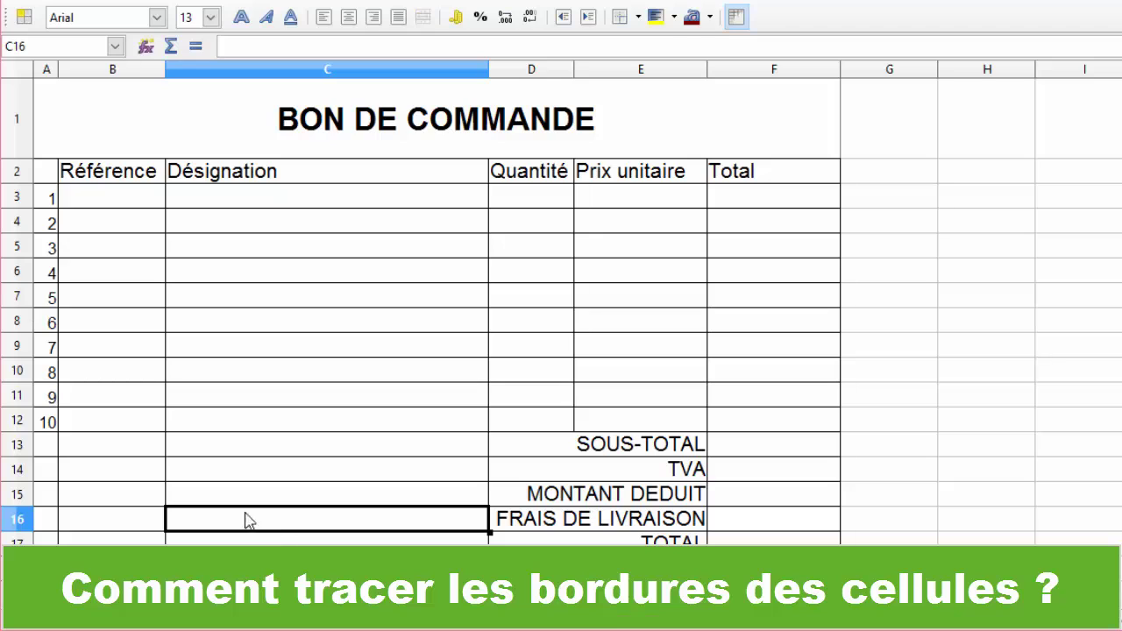
Step: Clear the borders of the empty block A13:C17 again
click(53, 448)
drag(53, 451, 321, 535)
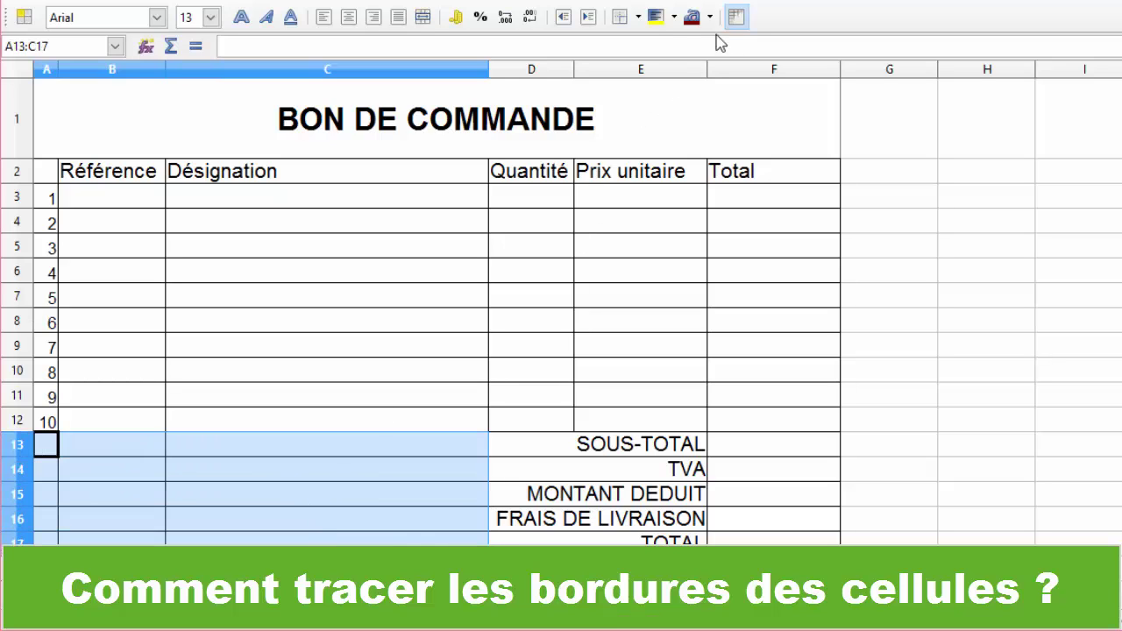
click(638, 16)
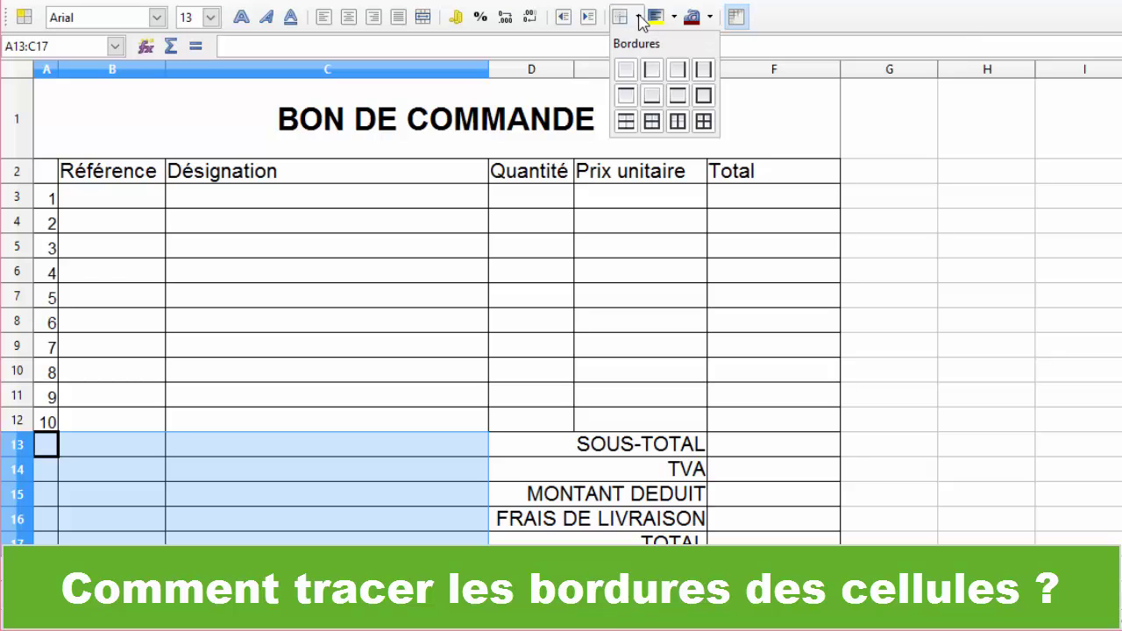
click(626, 70)
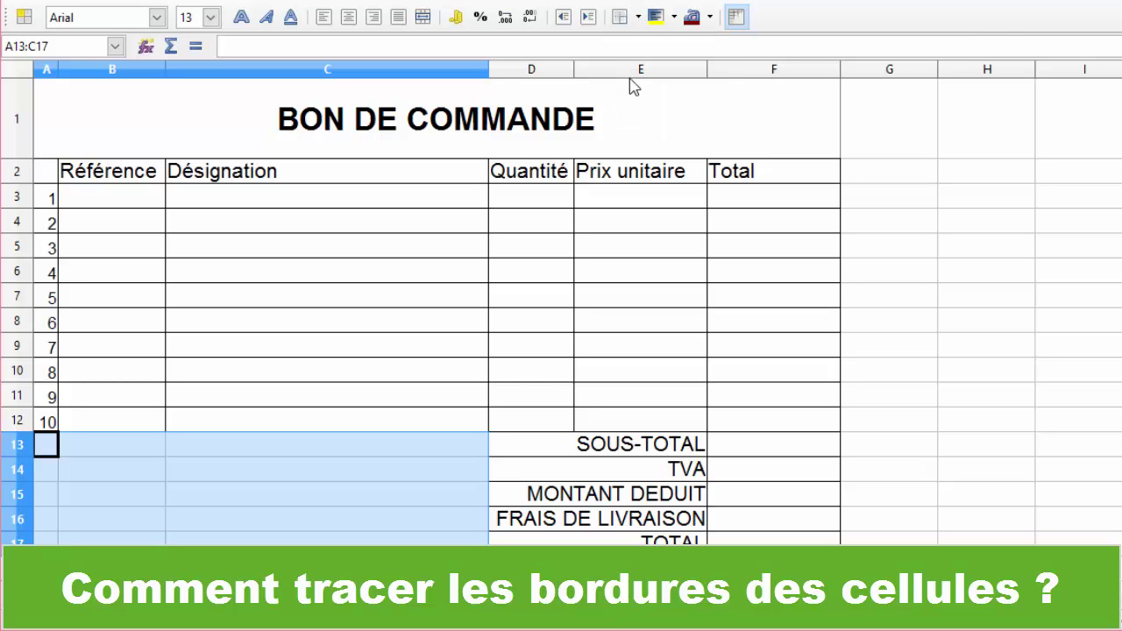
click(436, 484)
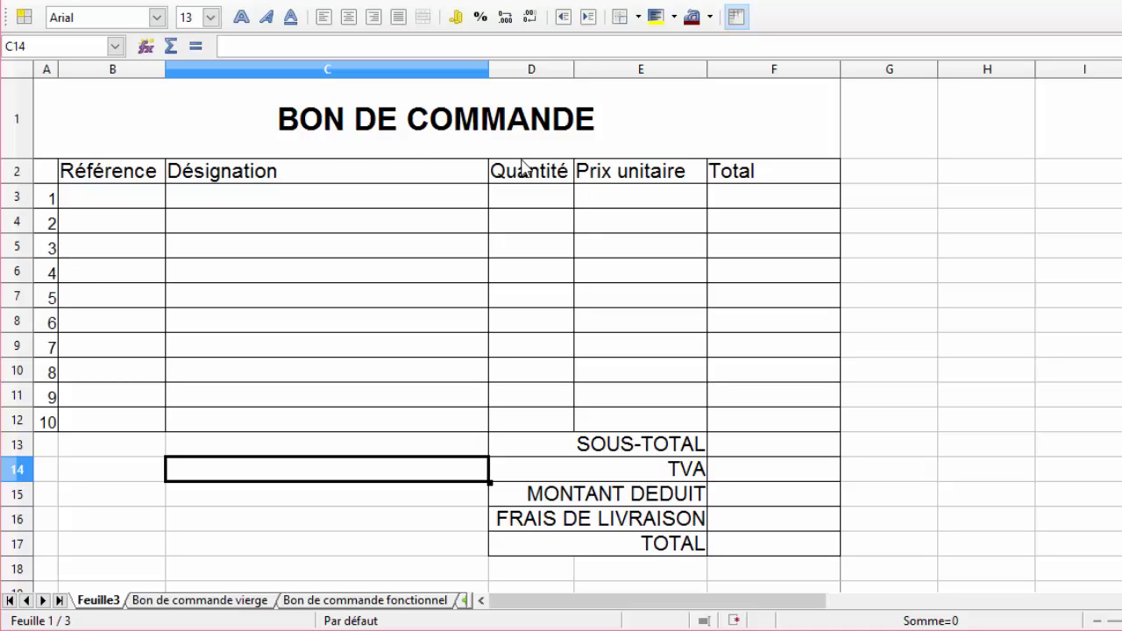
Step: Centre the headings of row 2 horizontally and make the TOTAL label in row 17 bold
click(16, 175)
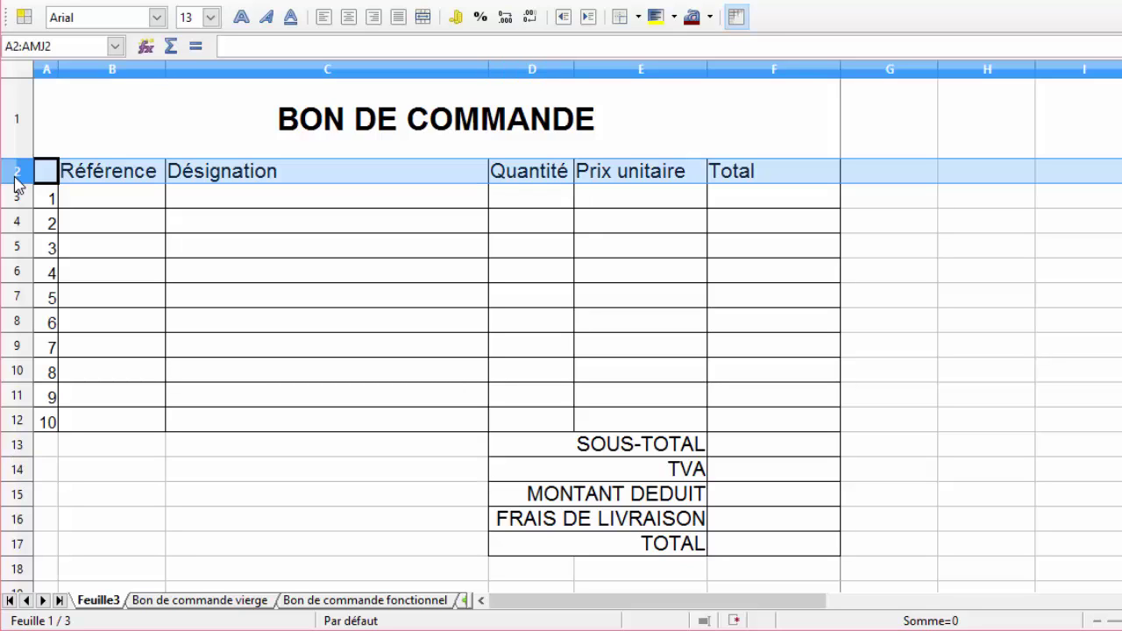
click(348, 21)
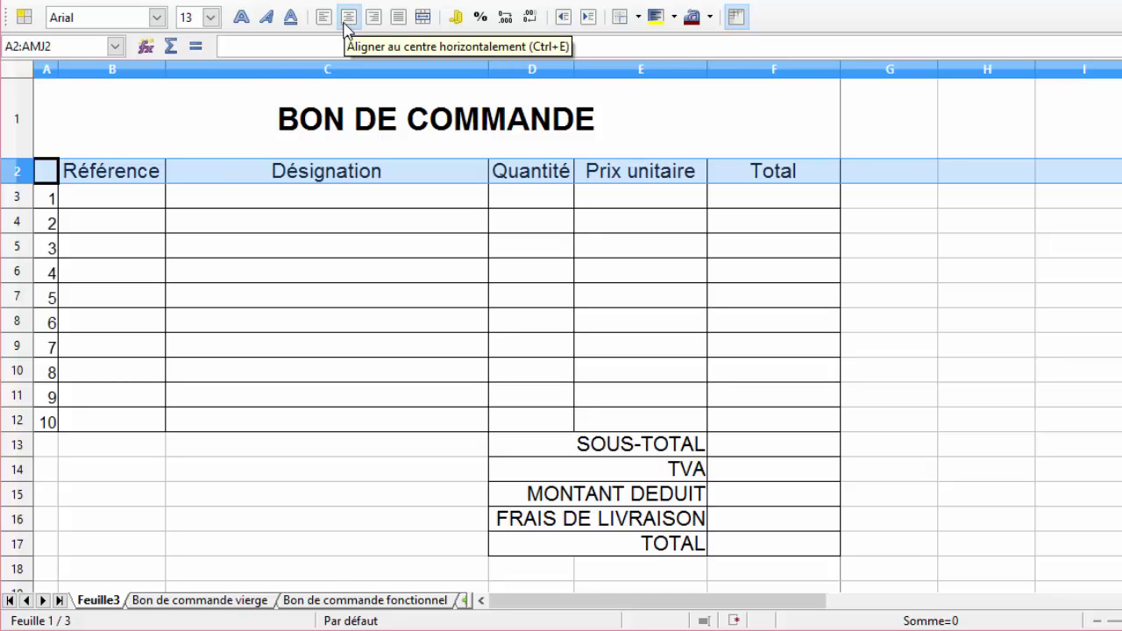
click(370, 249)
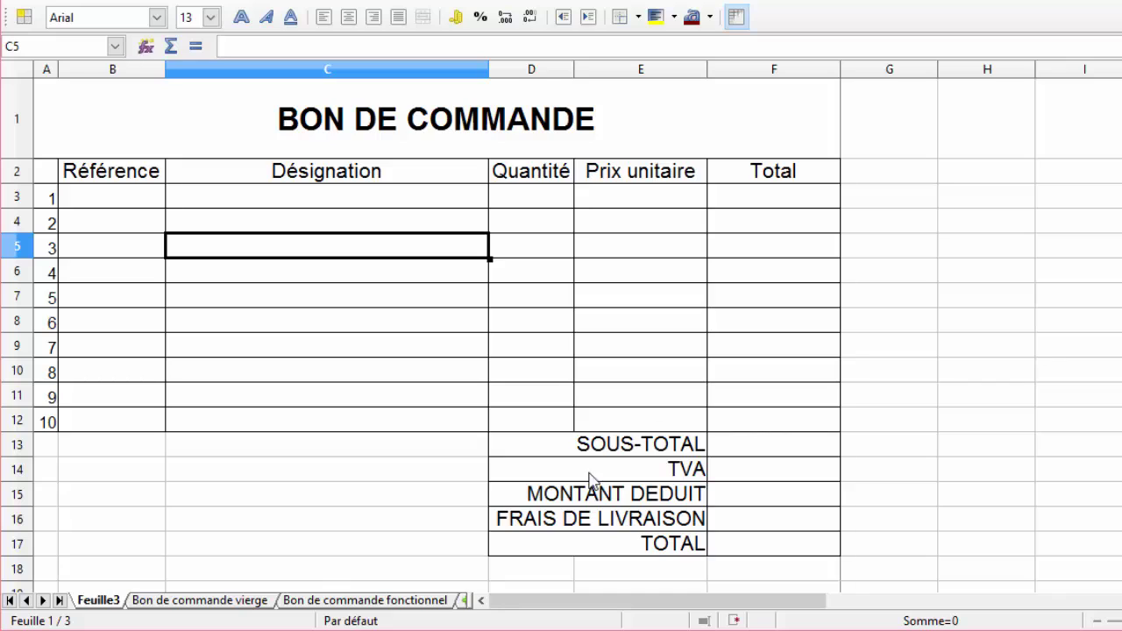
click(671, 547)
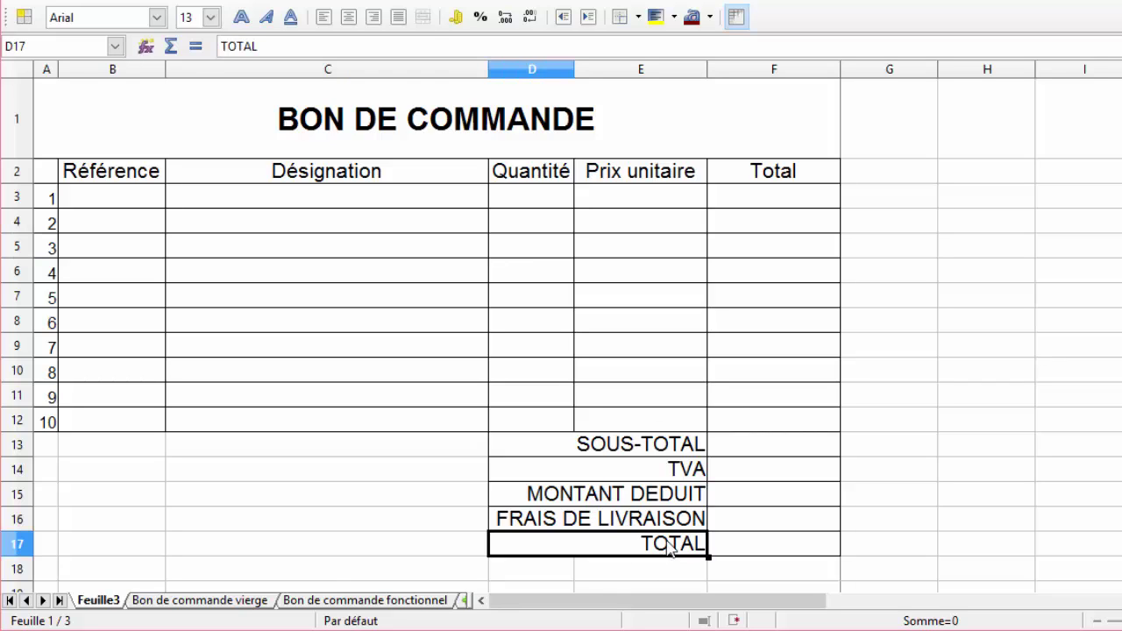
click(241, 17)
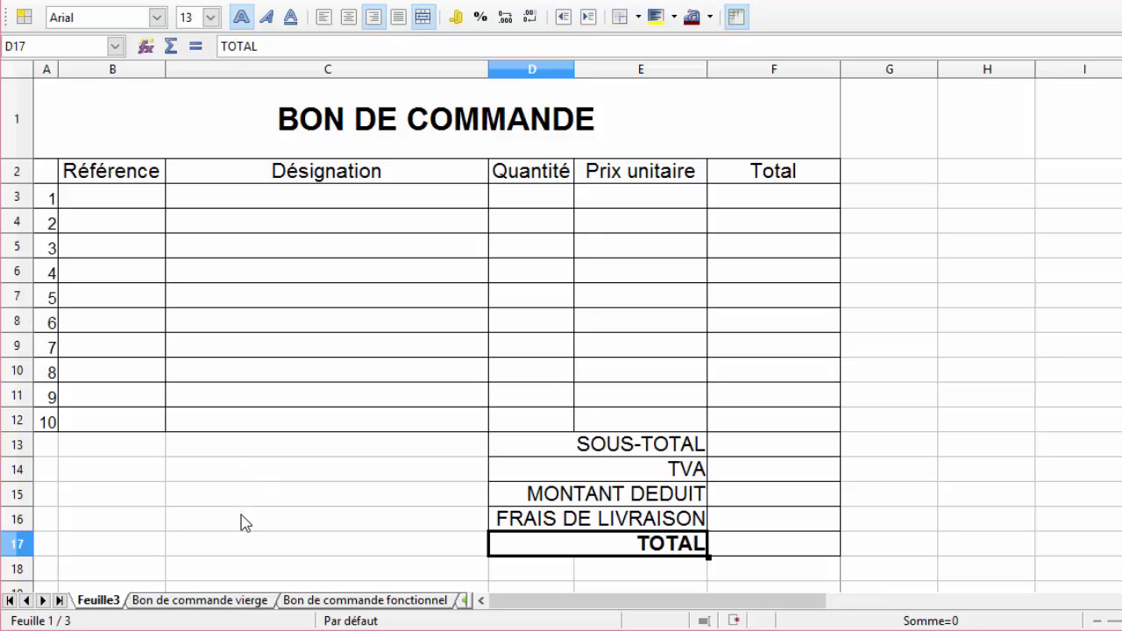
Step: Compare Feuille3 with the Bon de commande vierge sheet and increase the title row height slightly to match it
click(230, 602)
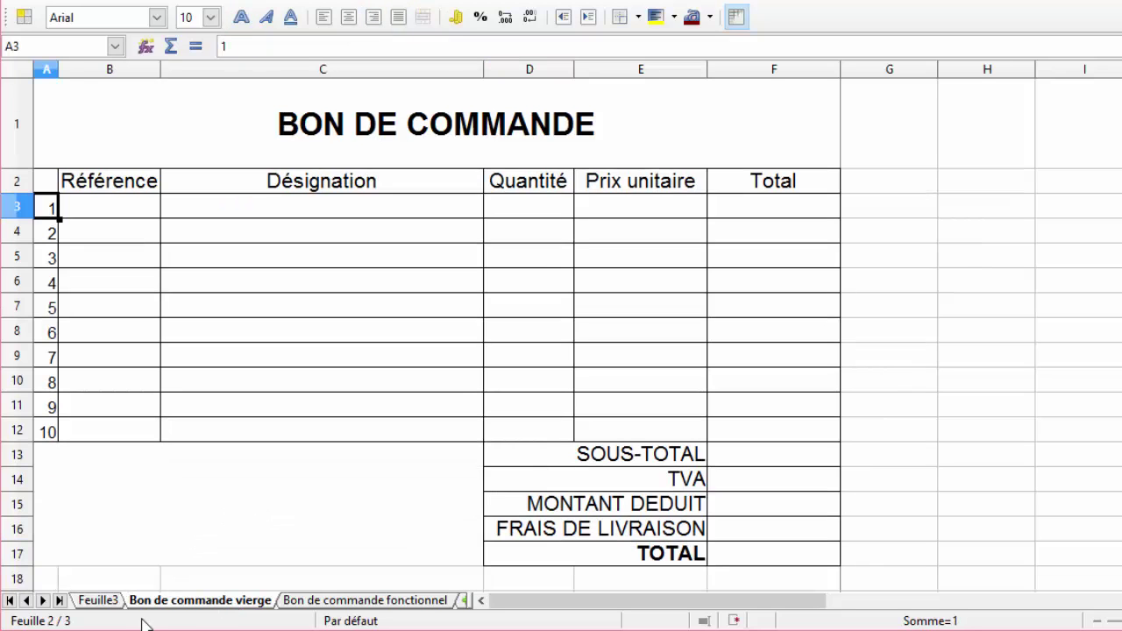
click(113, 604)
click(141, 606)
click(107, 603)
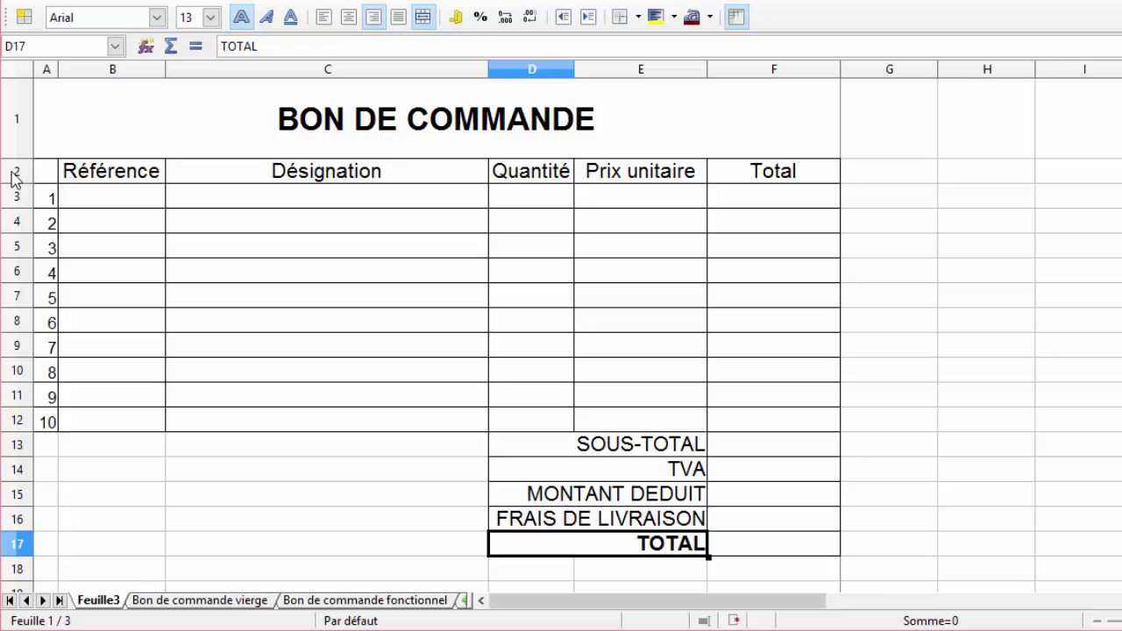
drag(15, 159, 14, 167)
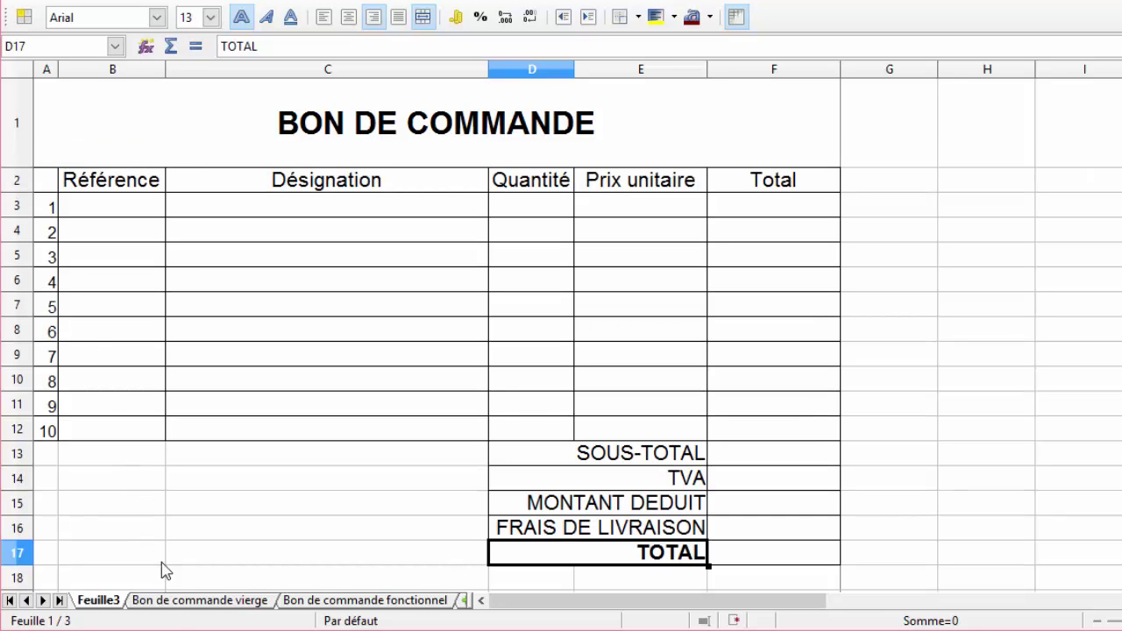
Step: Compare the layout of Feuille3 with the Bon de commande vierge sheet, and view the Bon de commande fonctionnel sheet
click(165, 601)
click(97, 603)
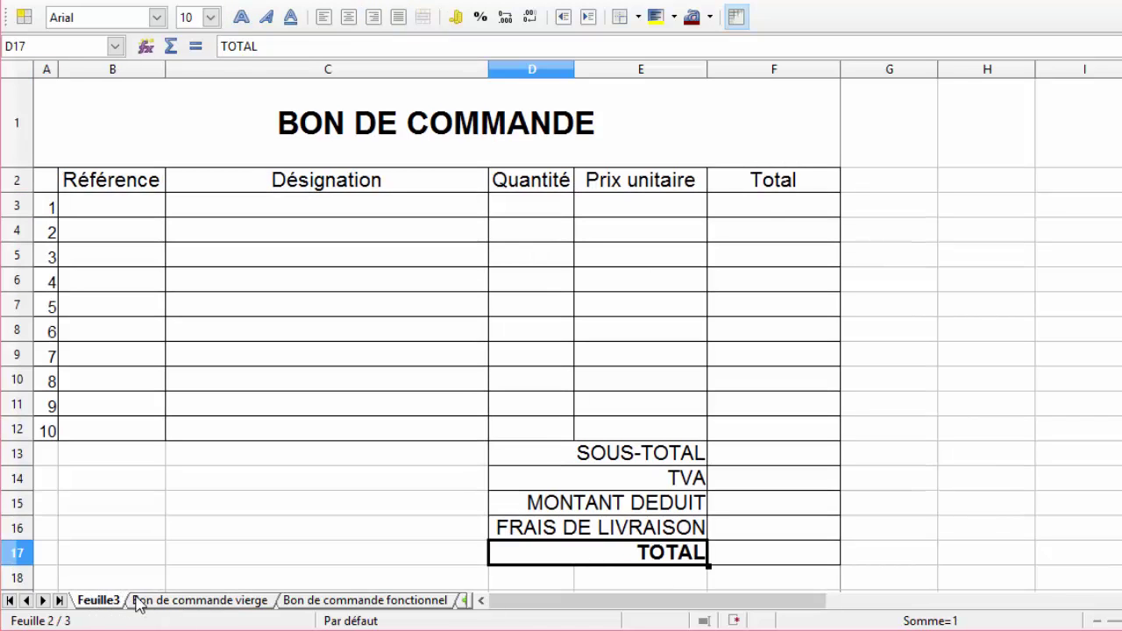
click(142, 603)
click(118, 603)
click(159, 603)
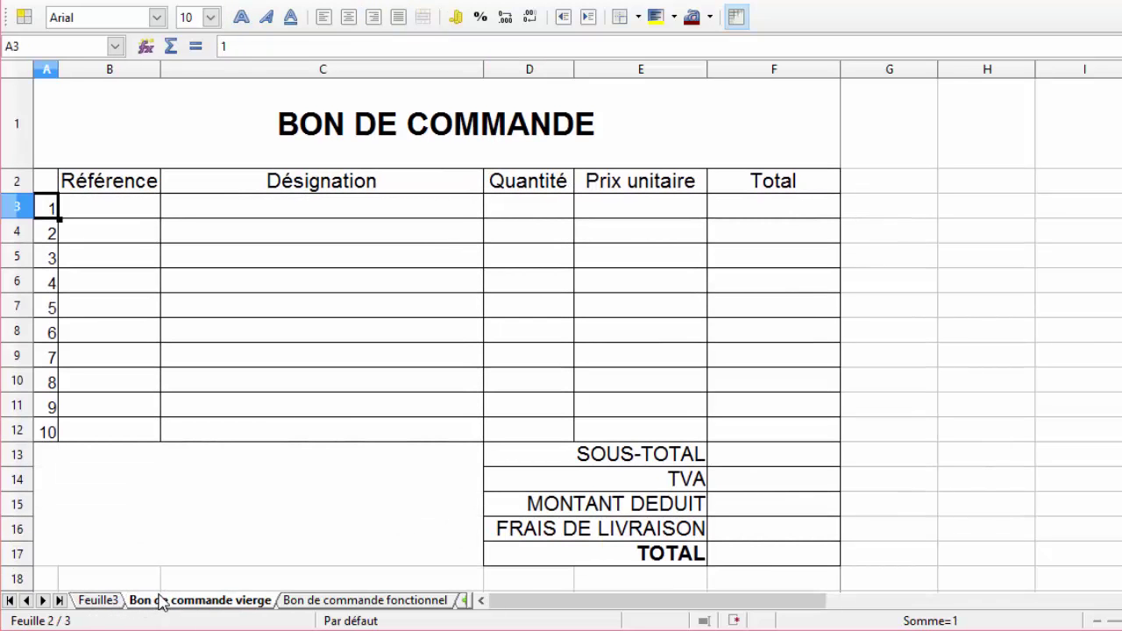
click(112, 603)
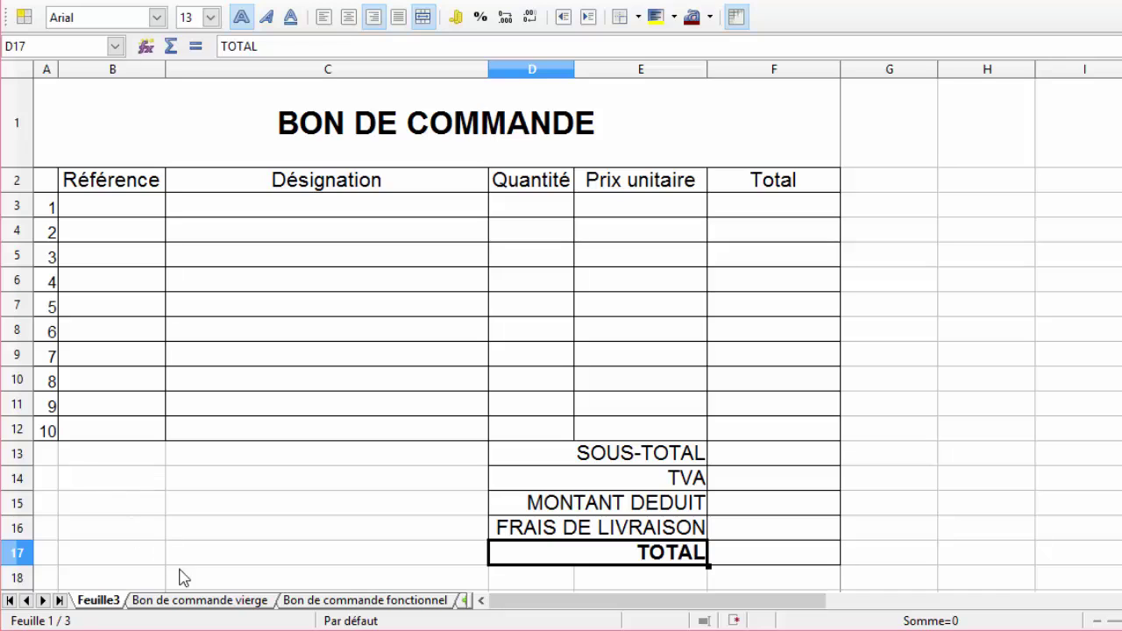
click(196, 602)
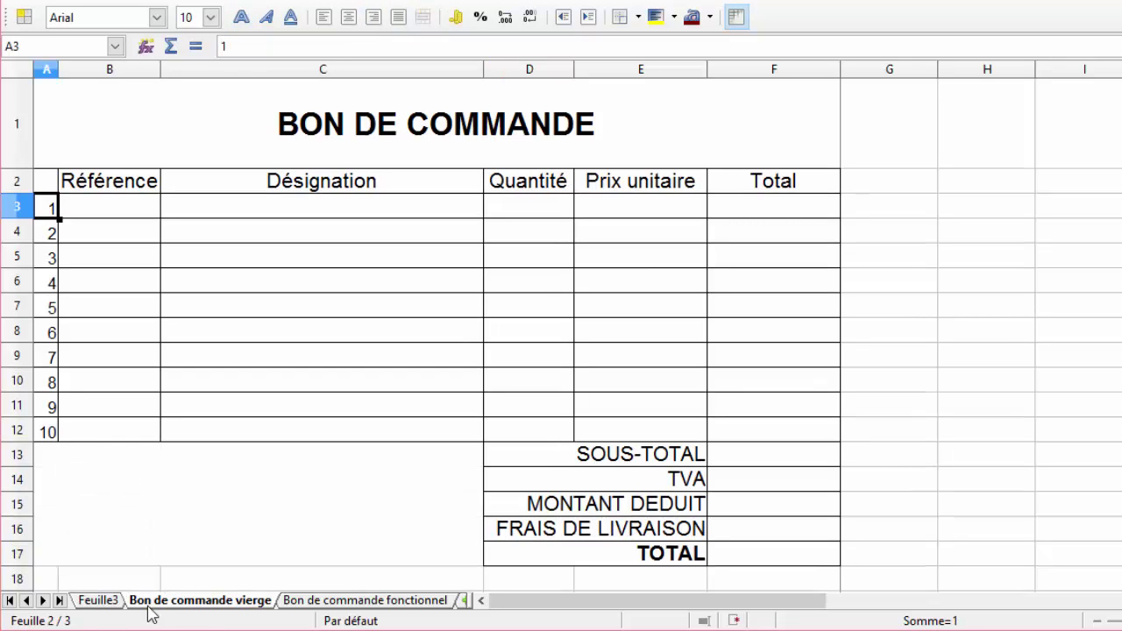
click(98, 601)
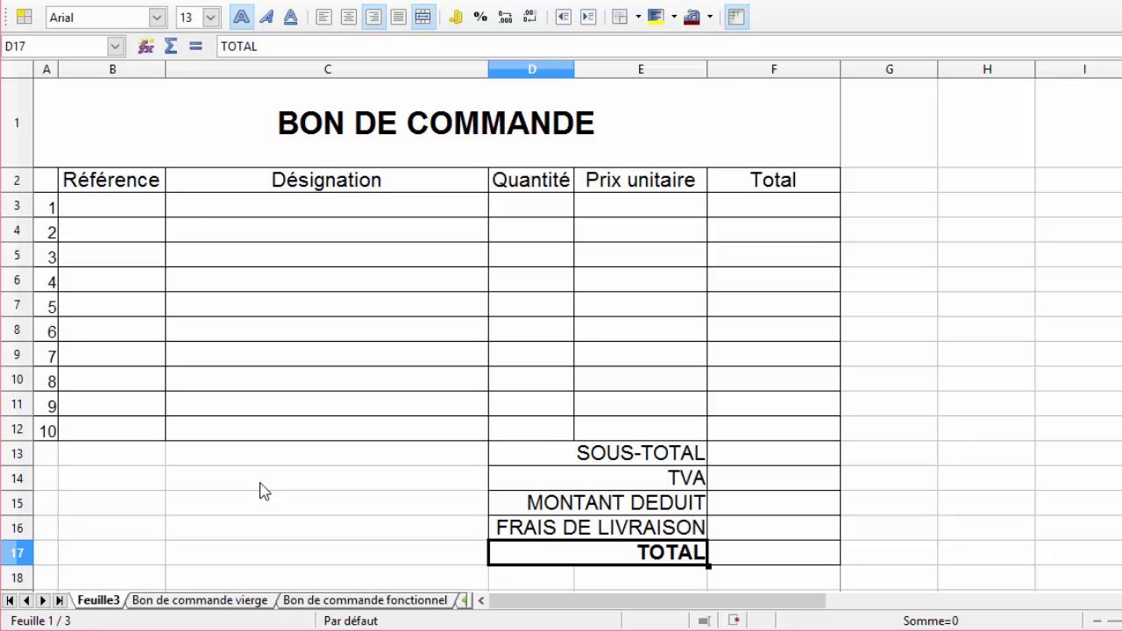
click(290, 599)
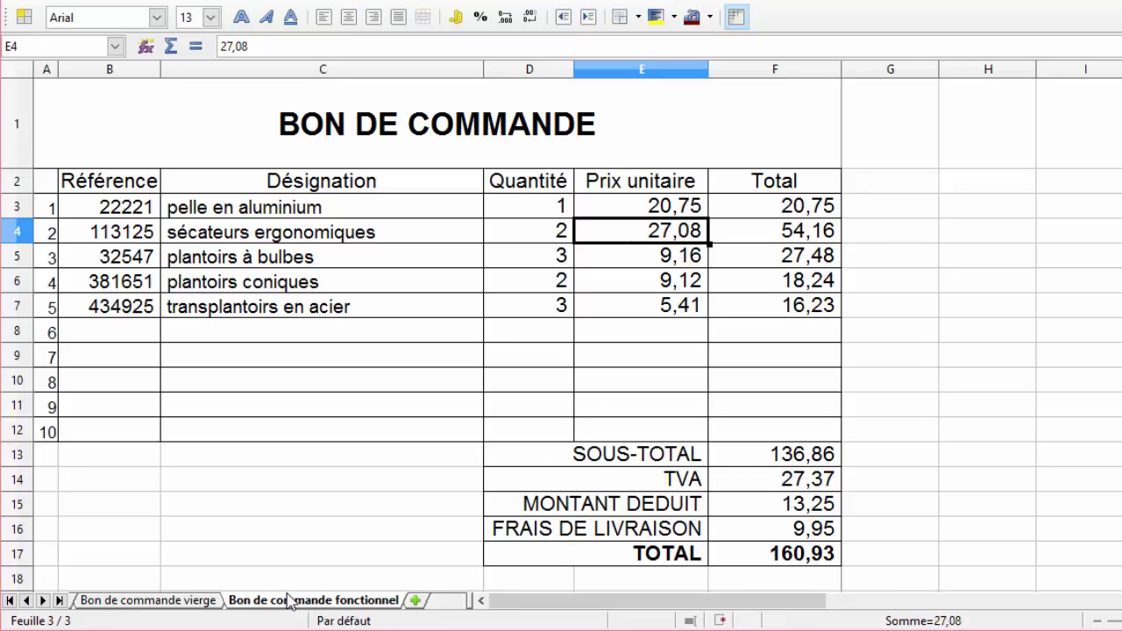